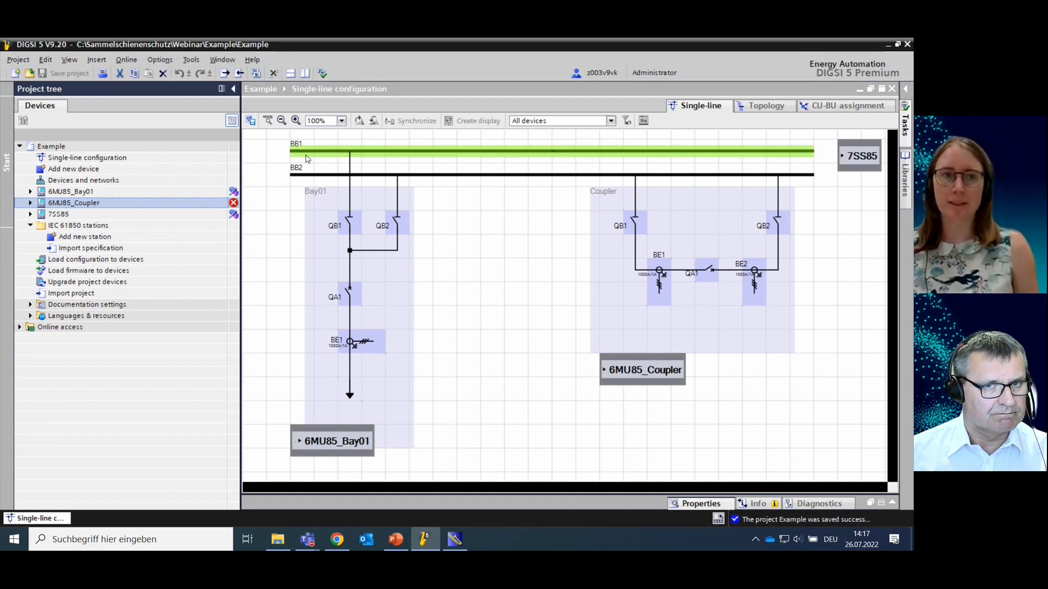
Enable the 9-2 MU 7SS85CU communication protocol on Ethernet module E of device 6MU85_Bay01
click(31, 192)
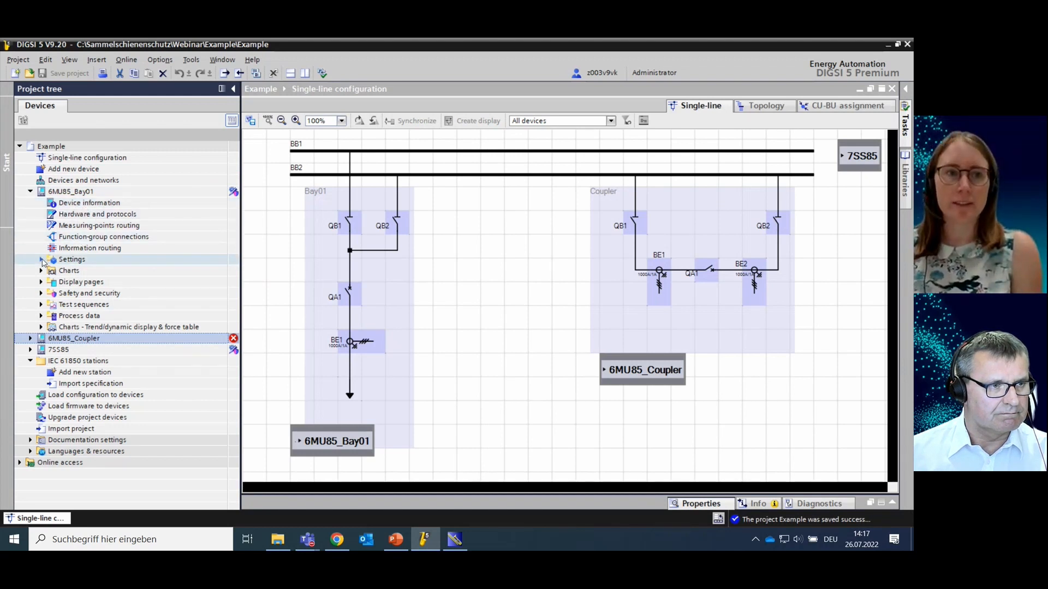
click(85, 216)
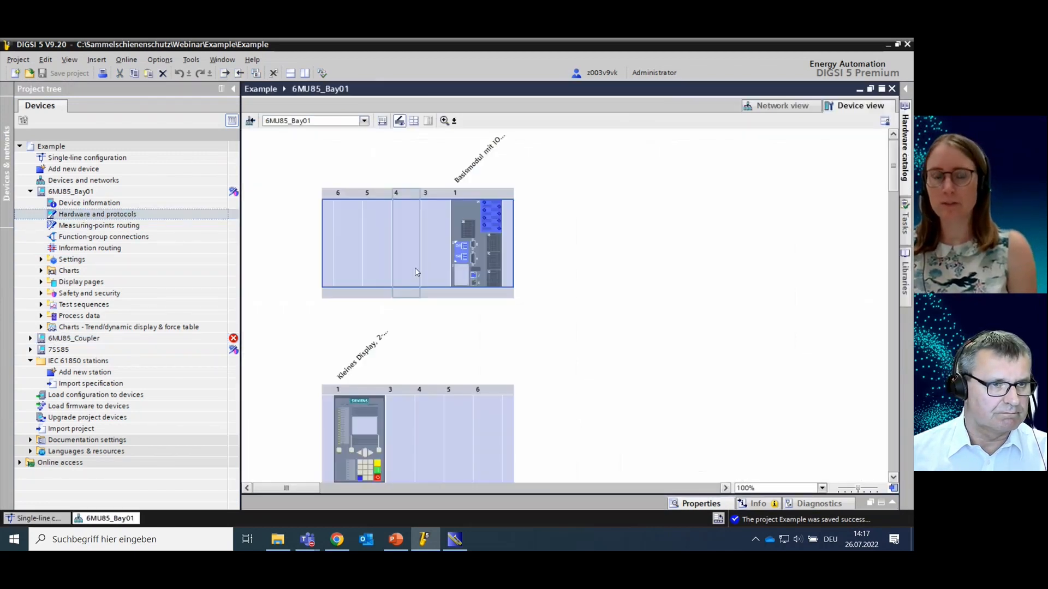
click(466, 259)
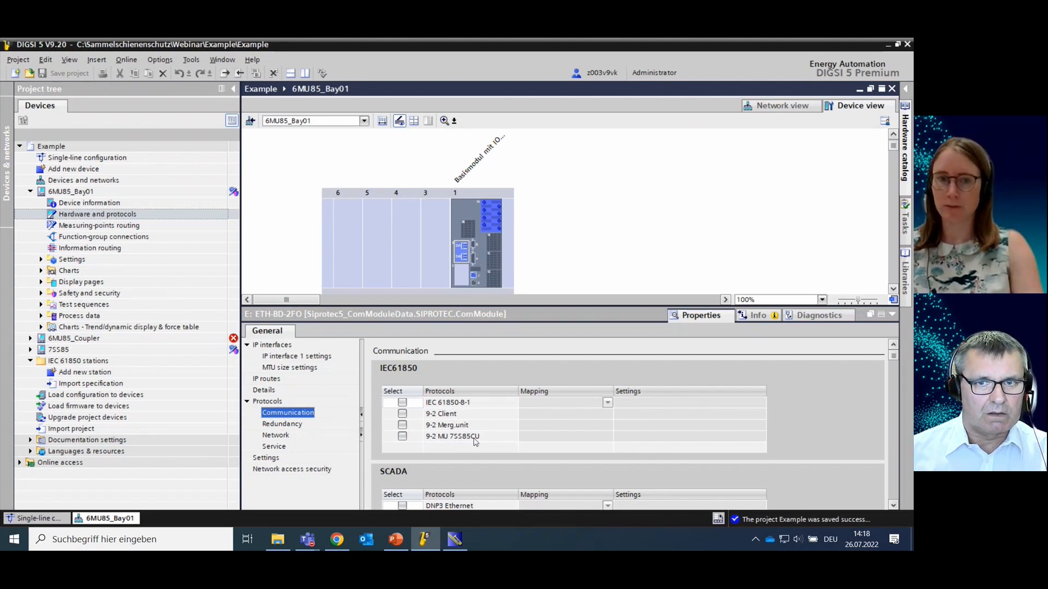
click(402, 437)
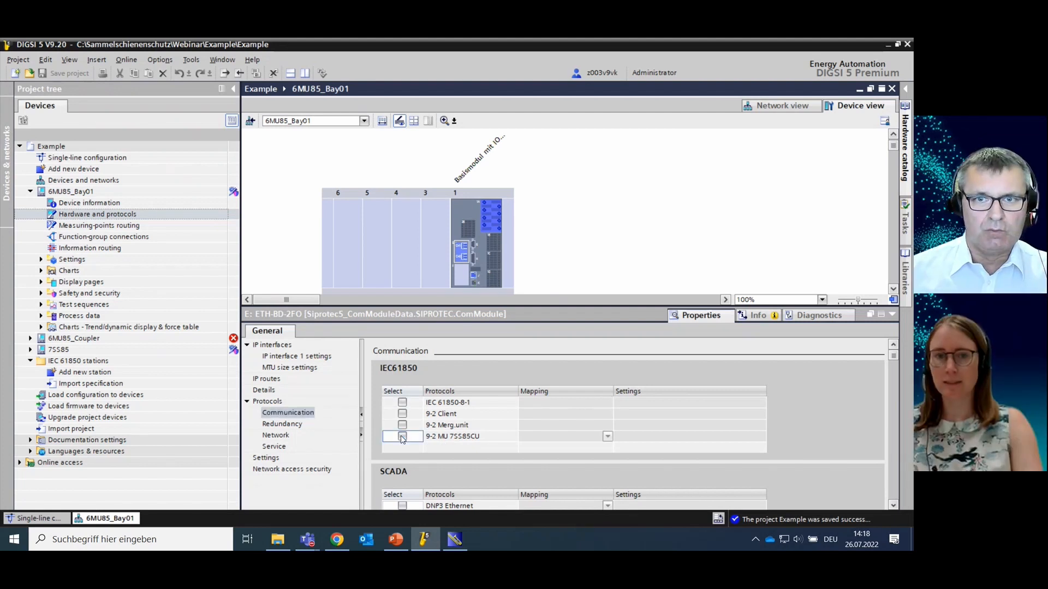
click(402, 437)
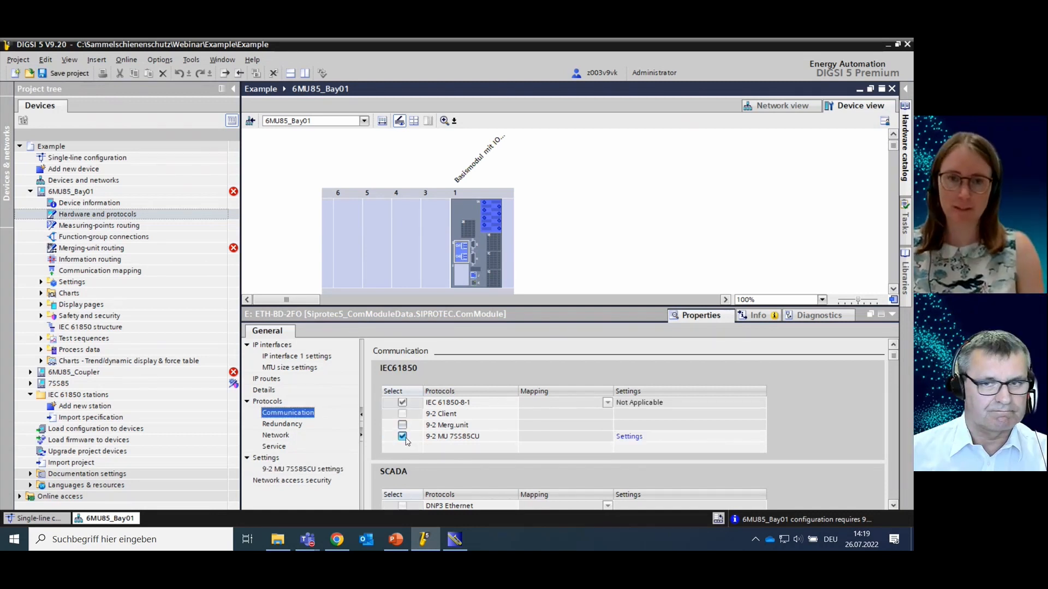
Enable the IEEE 1588 network protocol on module E of 6MU85_Bay01, check its clock settings and save the project
click(277, 437)
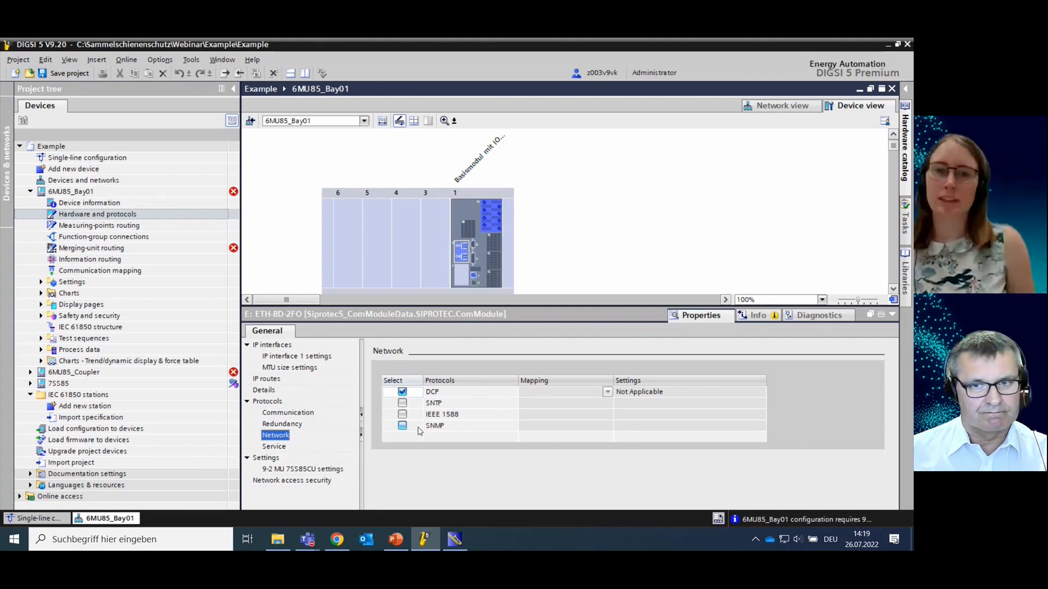
click(397, 545)
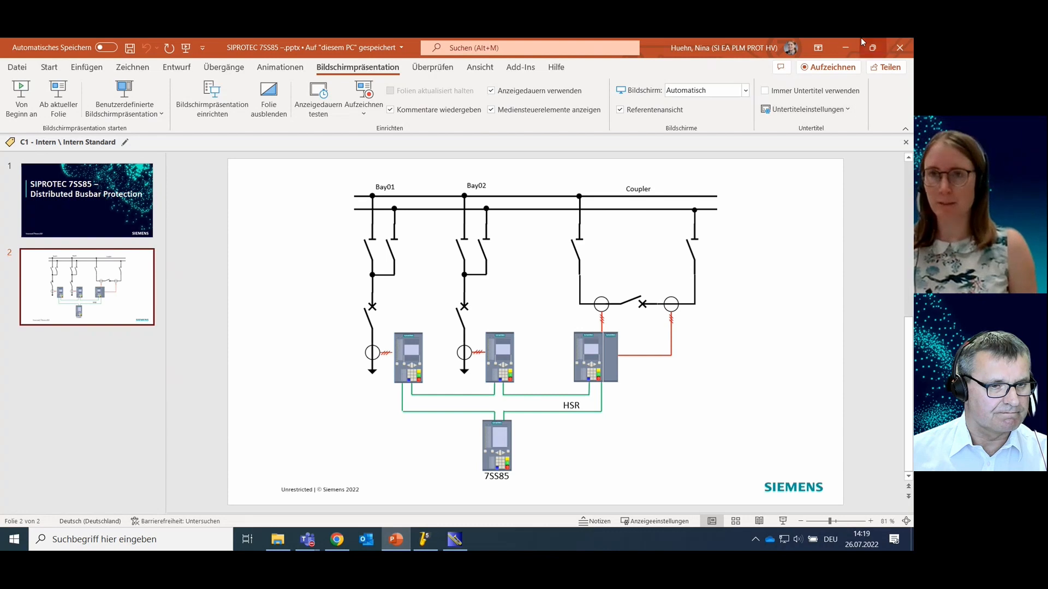
click(844, 50)
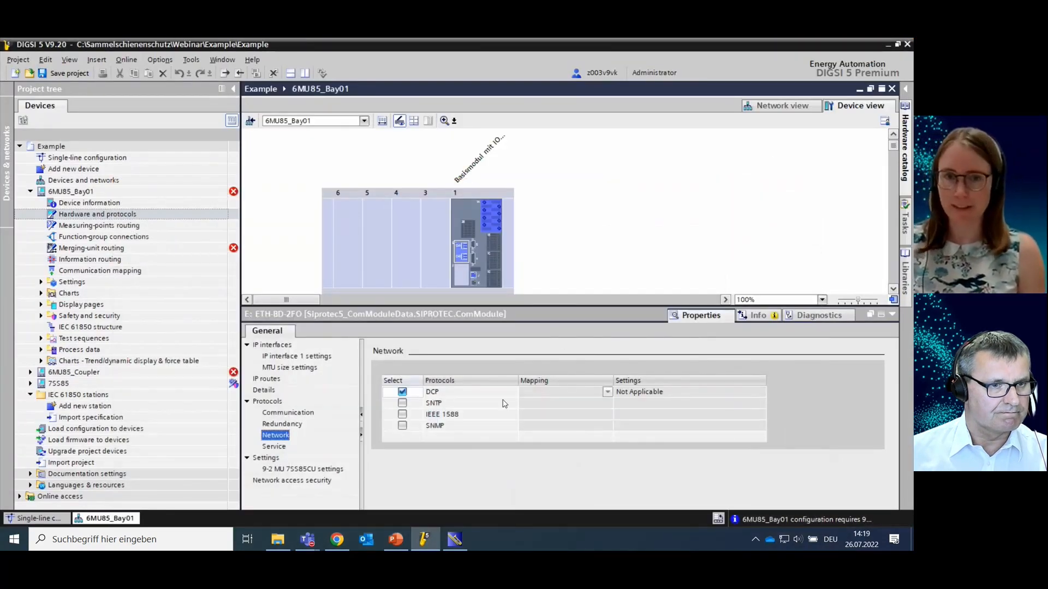
click(403, 418)
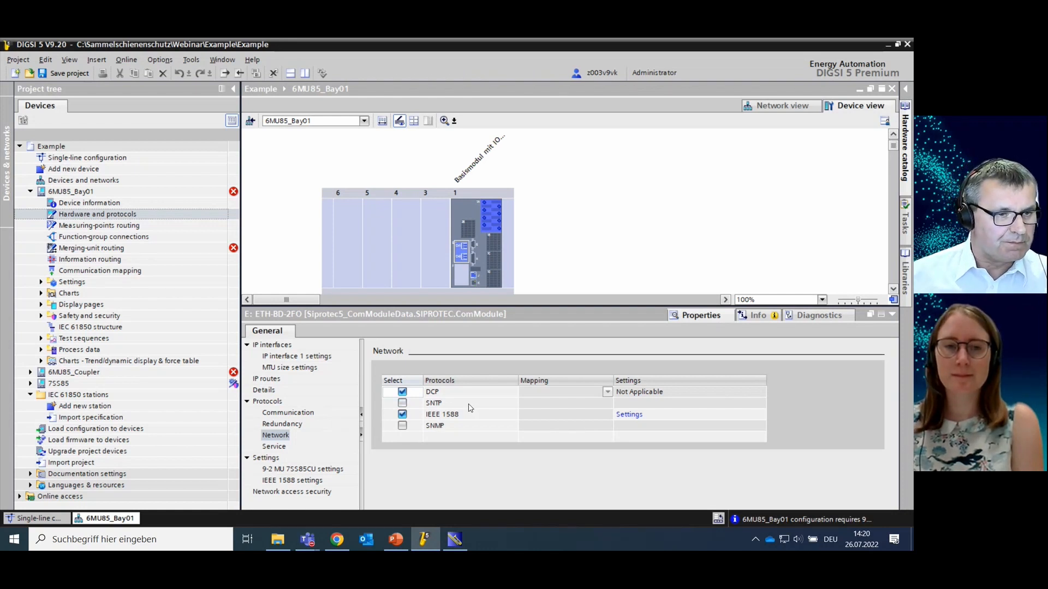
click(292, 481)
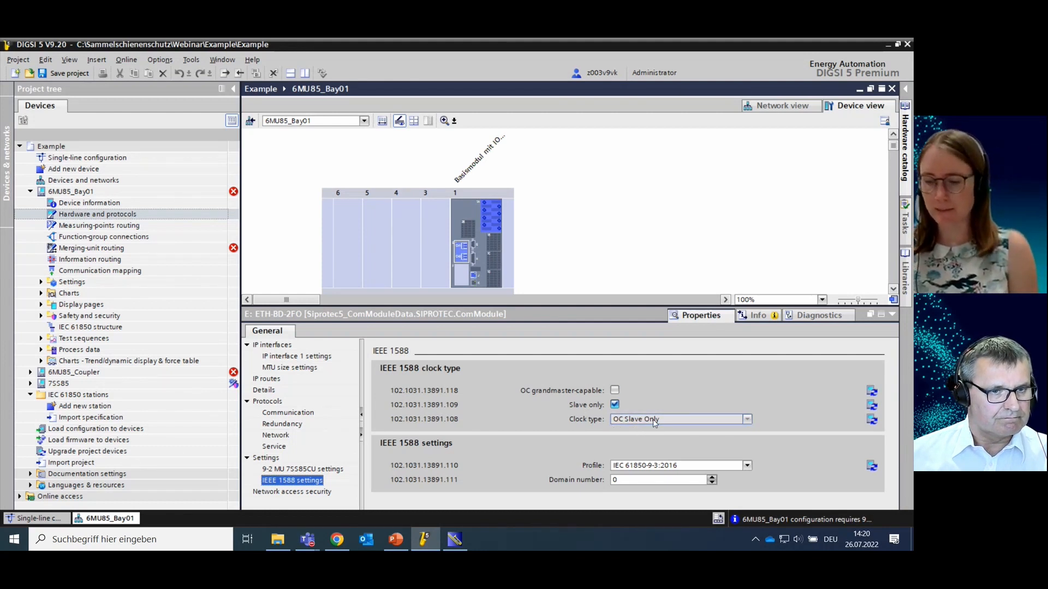
click(55, 72)
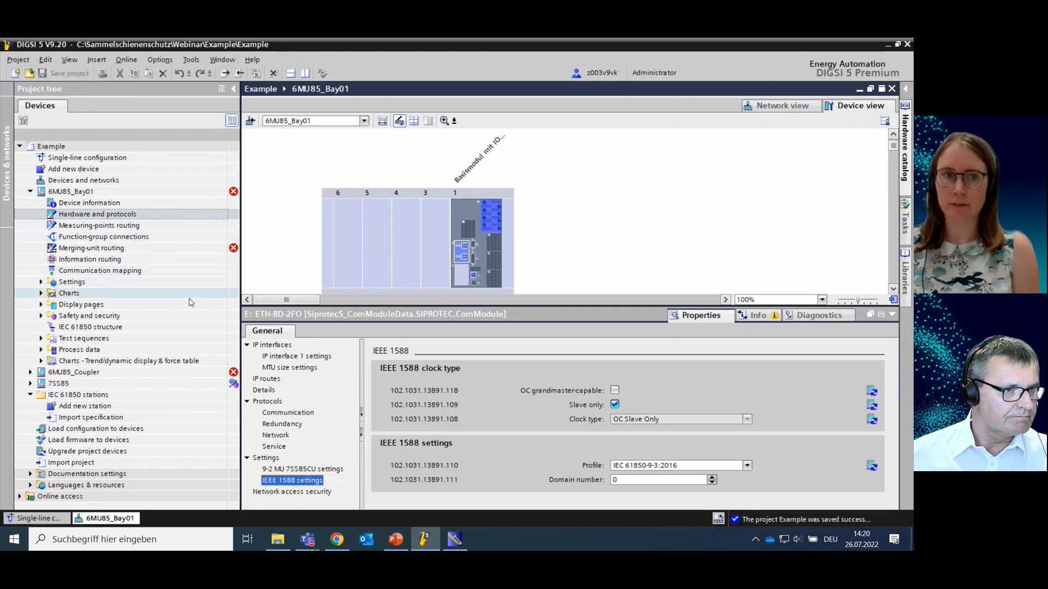
Enable the 9-2 CL 7SS85CU communication protocol on Ethernet module F of device 7SS85
click(31, 384)
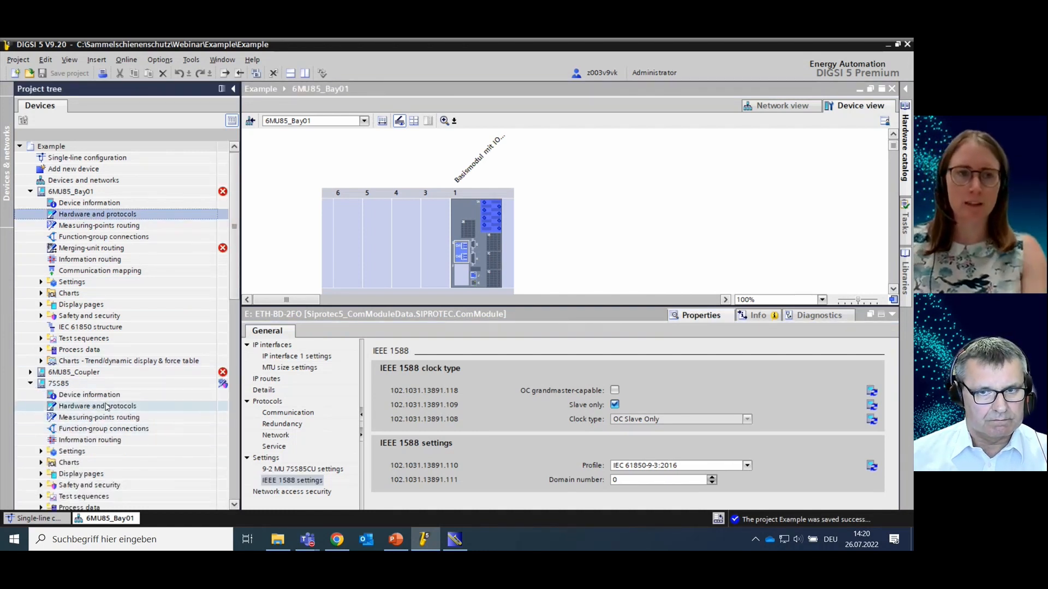
scroll(106, 406, down, 1)
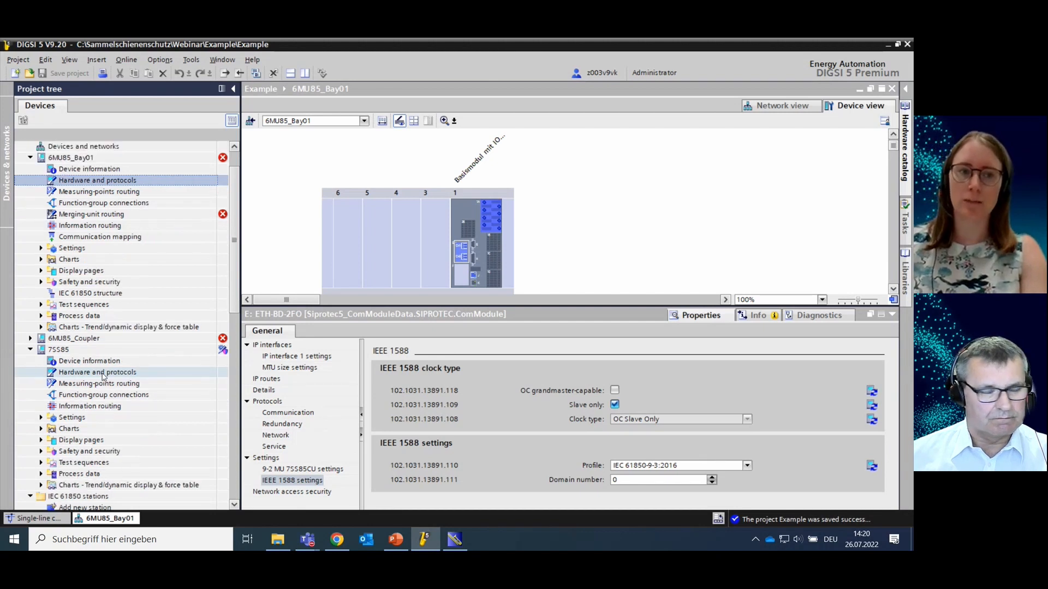
double_click(103, 375)
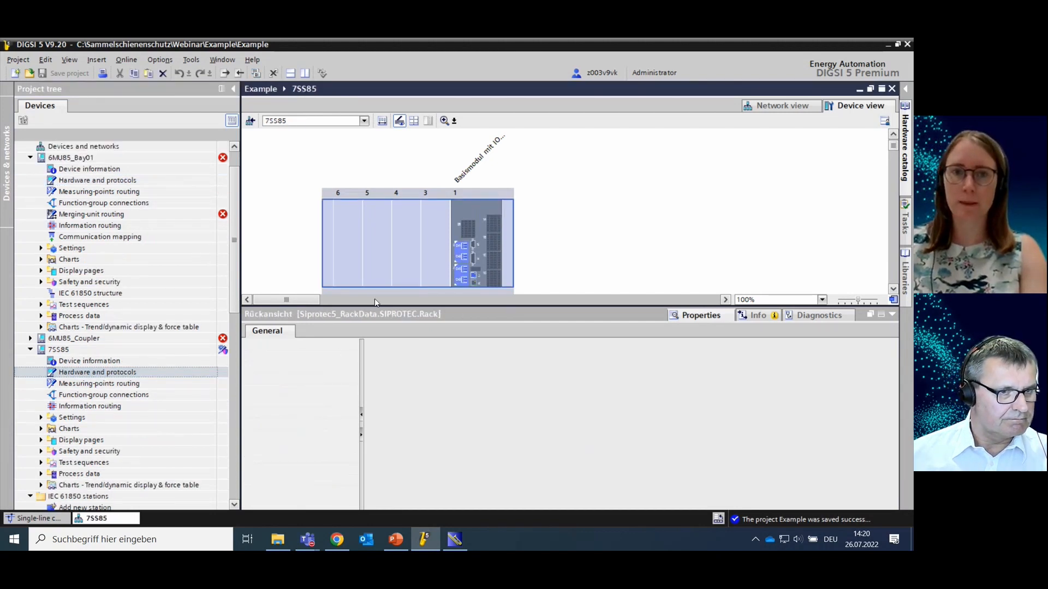
click(460, 282)
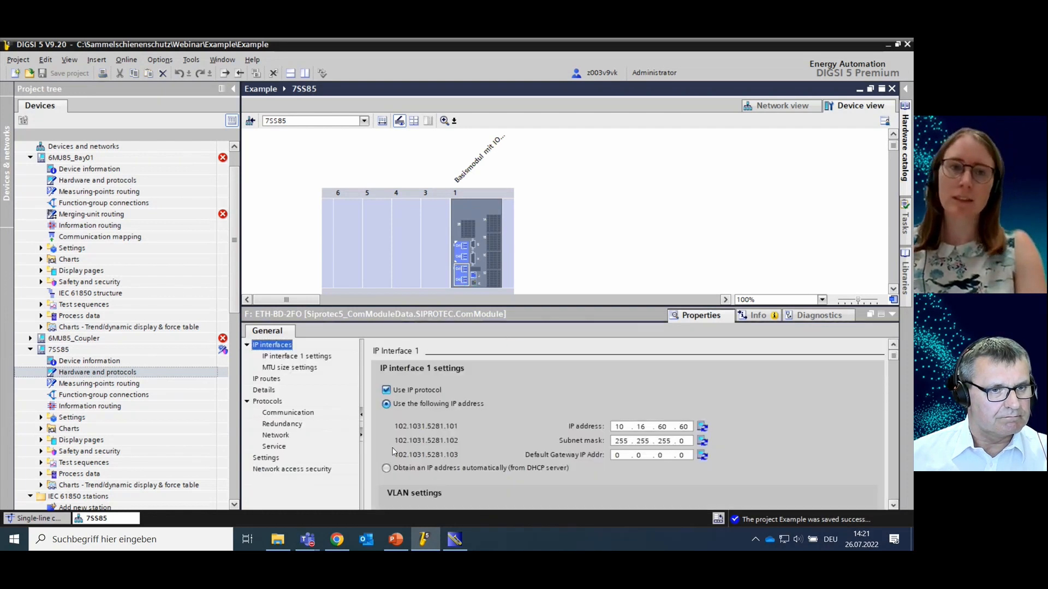
click(306, 416)
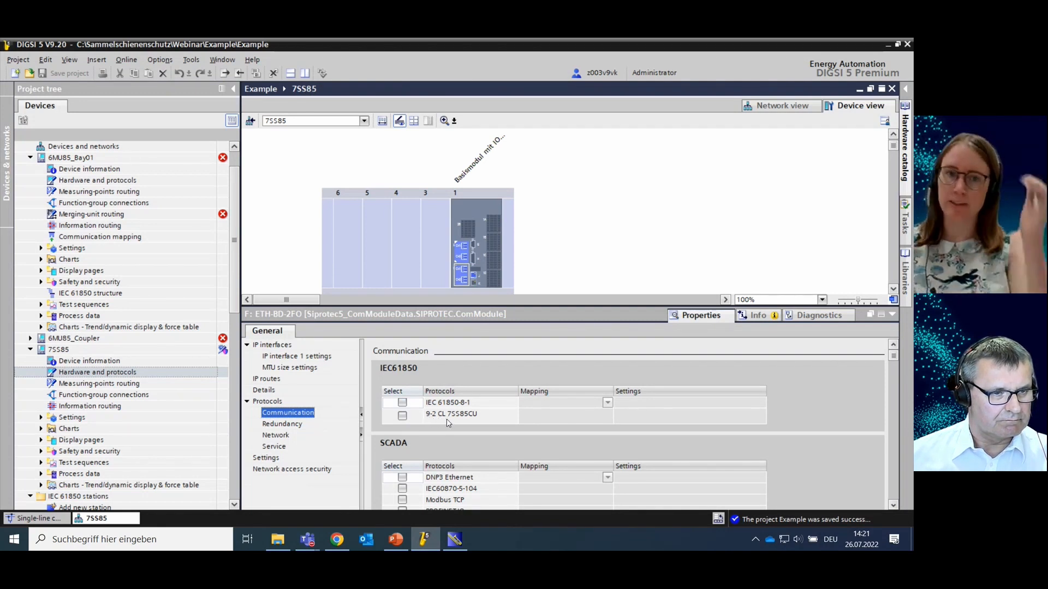
click(403, 417)
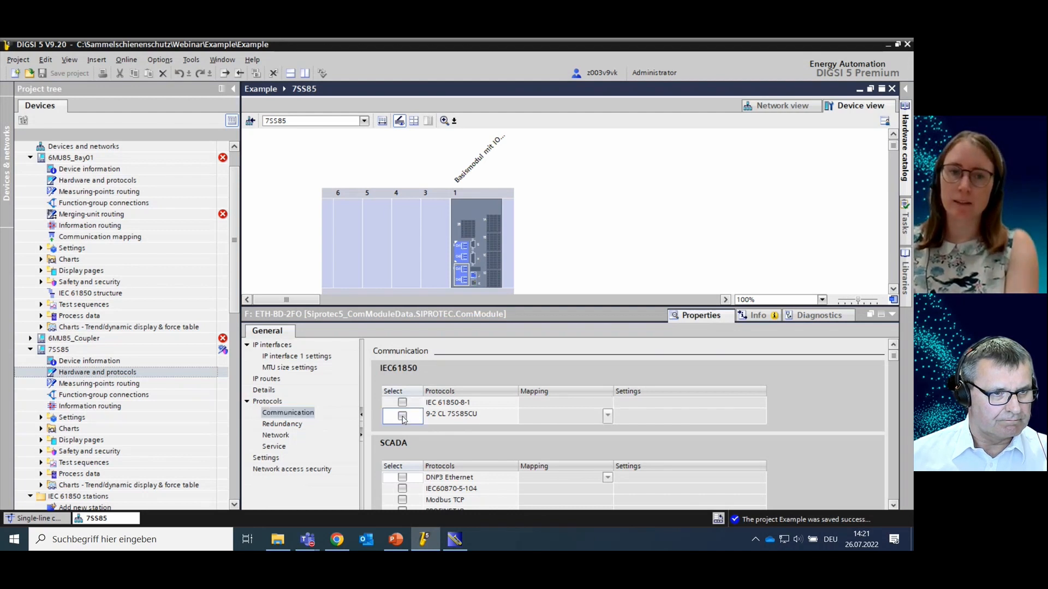
click(403, 417)
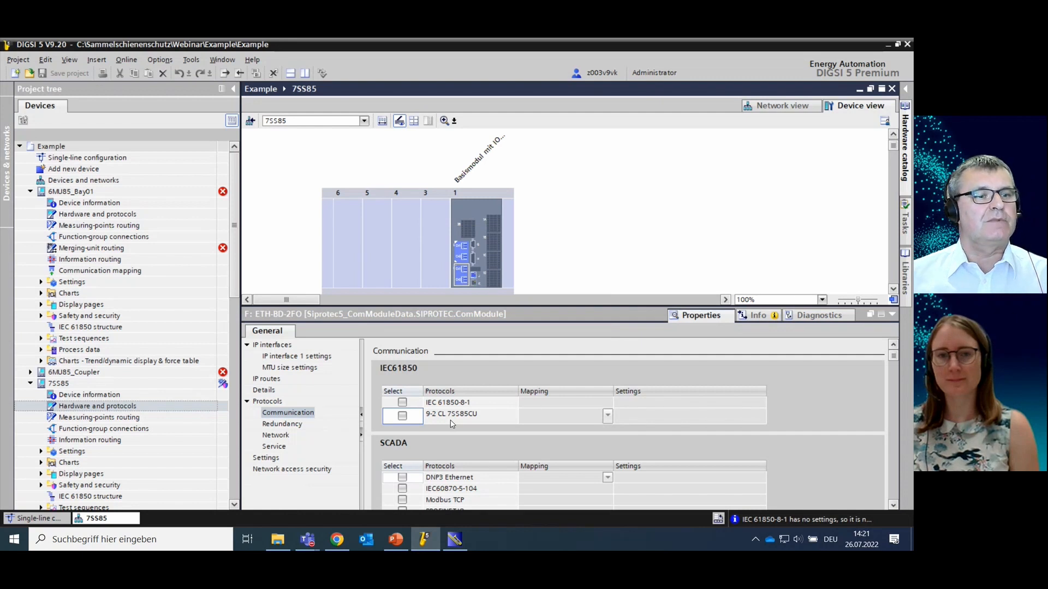
click(451, 417)
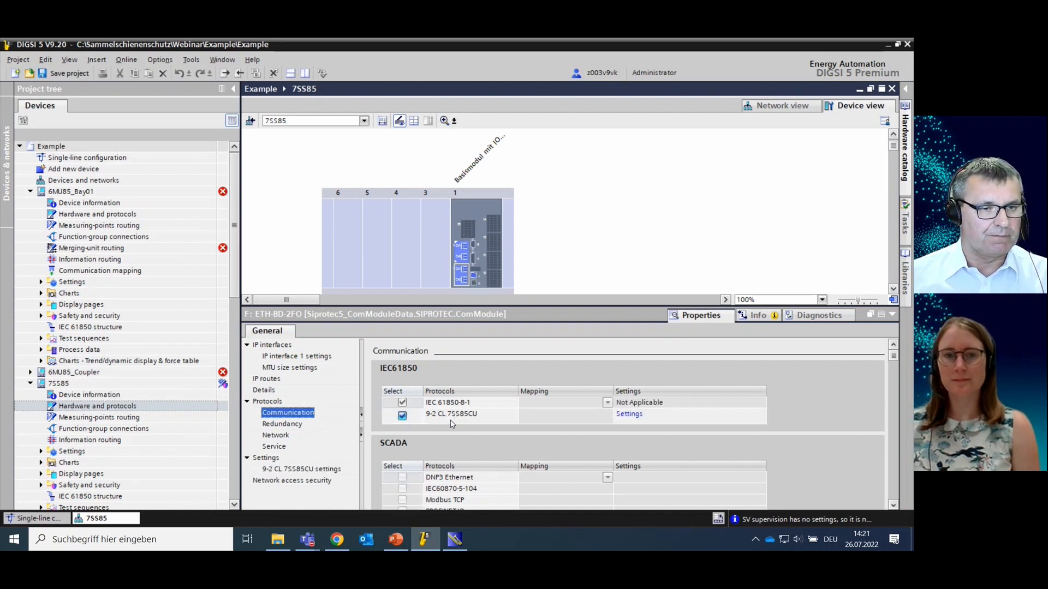
Enable the IEEE 1588 network protocol on module F of device 7SS85
click(278, 437)
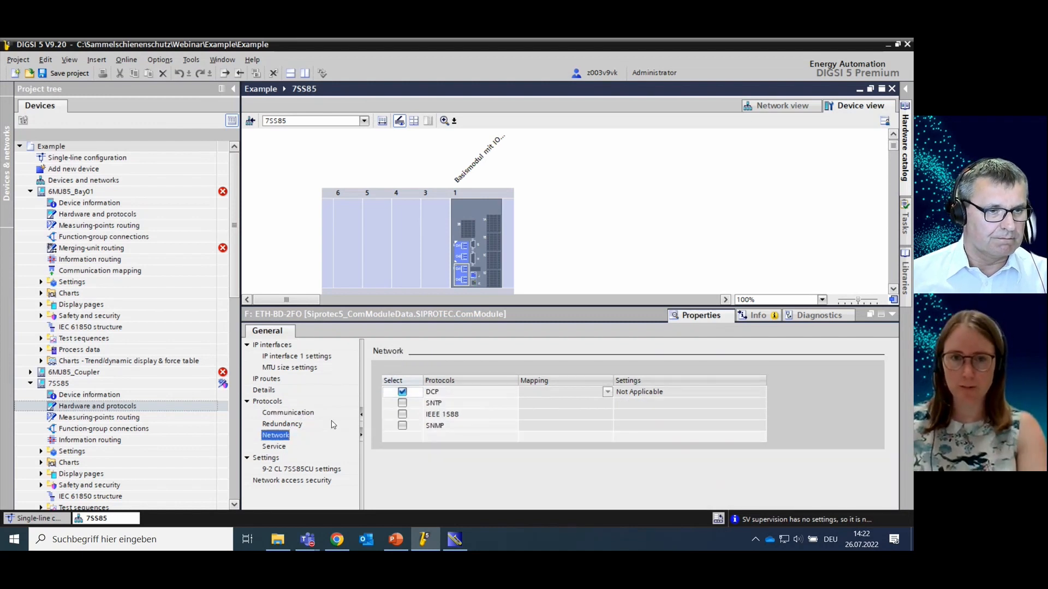
click(402, 416)
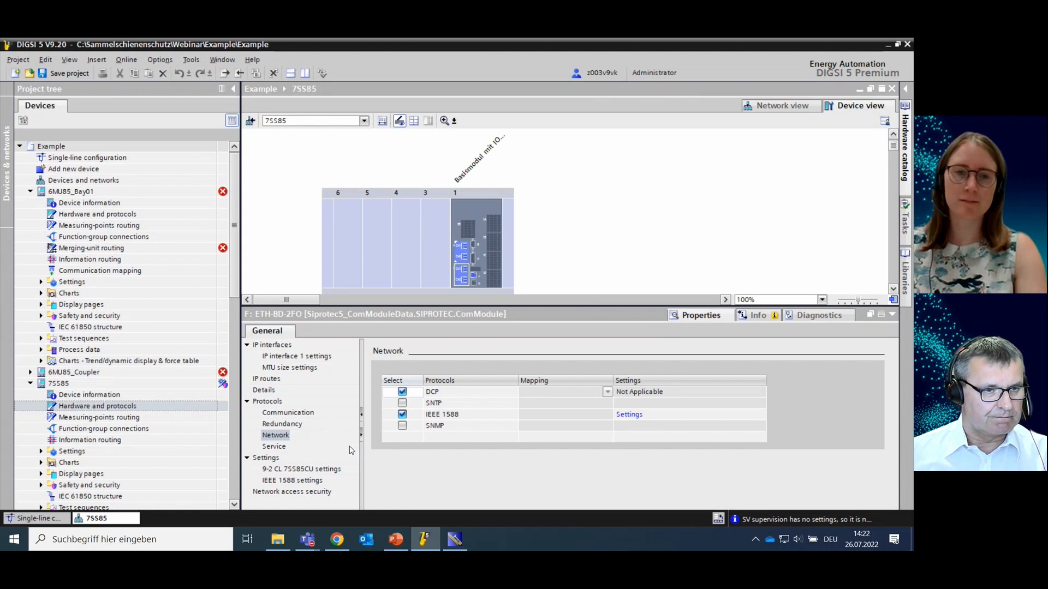
click(274, 447)
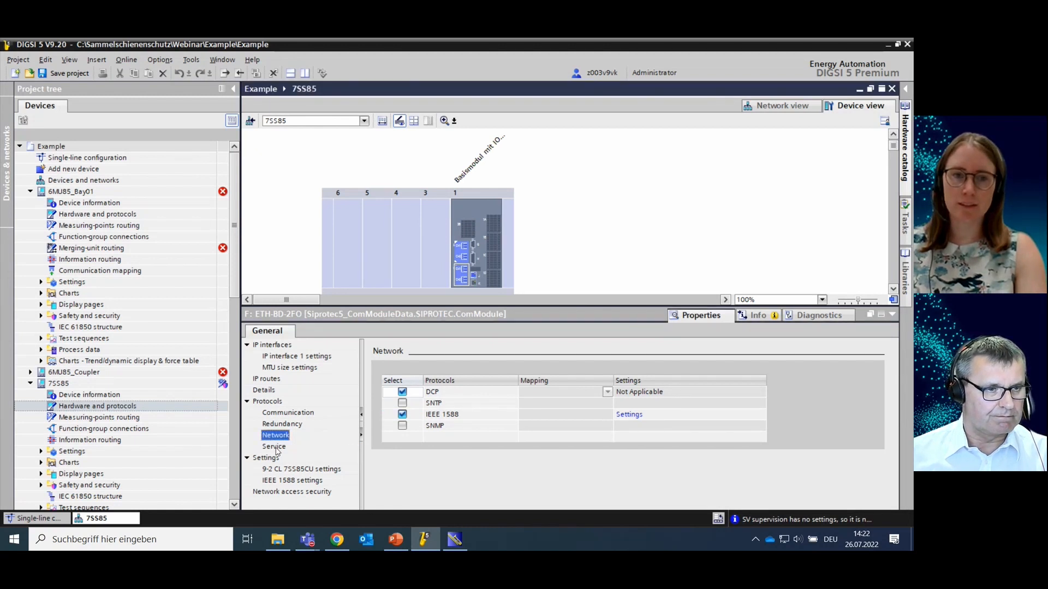
In the IEEE 1588 settings of 7SS85 module F, disable Slave only and enable OC grandmaster-capable
click(285, 482)
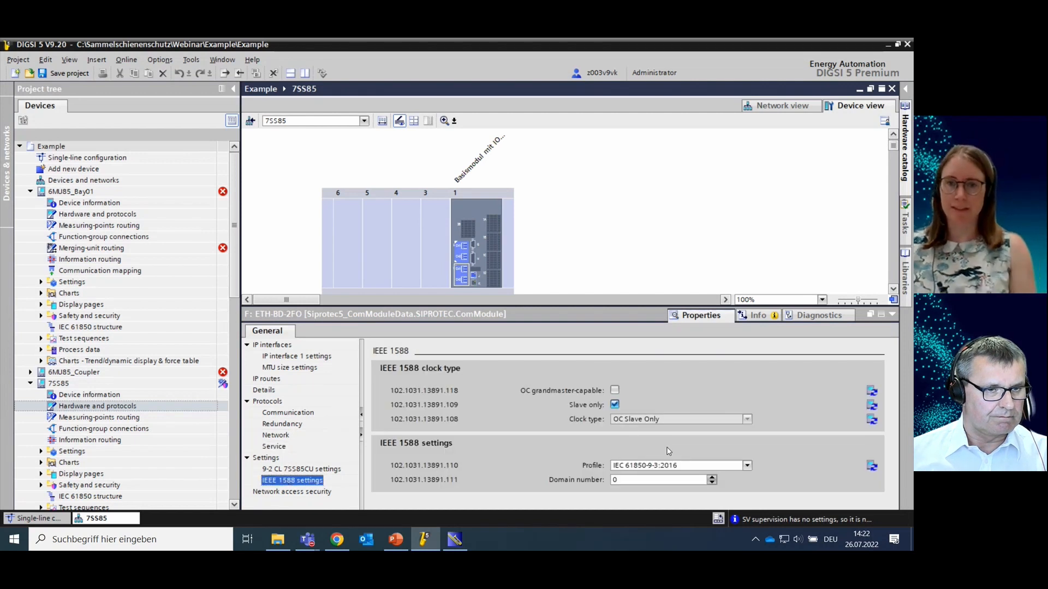
click(616, 406)
click(615, 405)
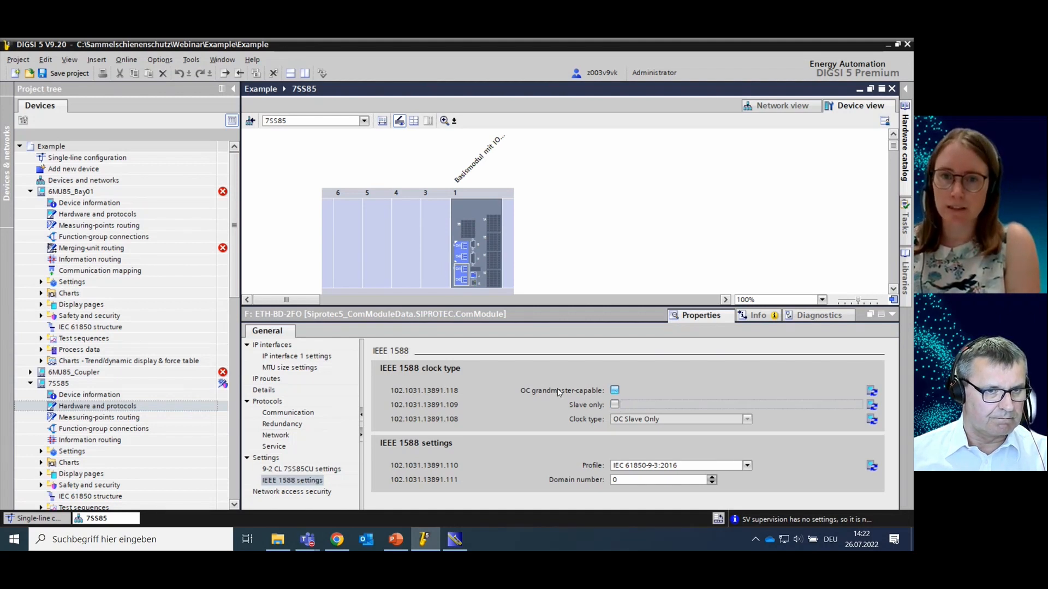
click(615, 391)
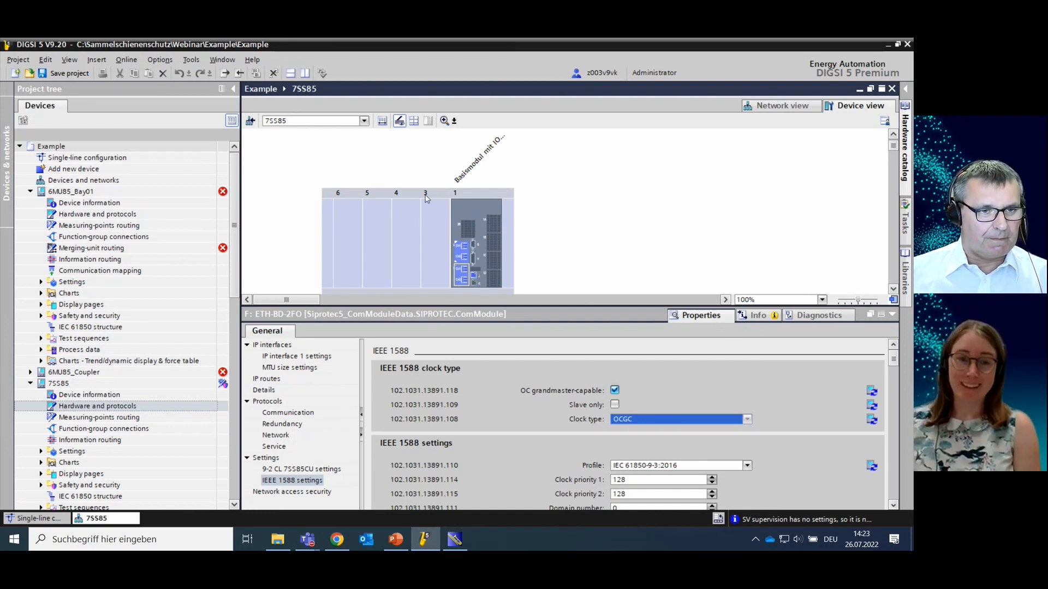
Set the redundancy protocol of 7SS85 module F to HSR and accept the protocol change
click(295, 424)
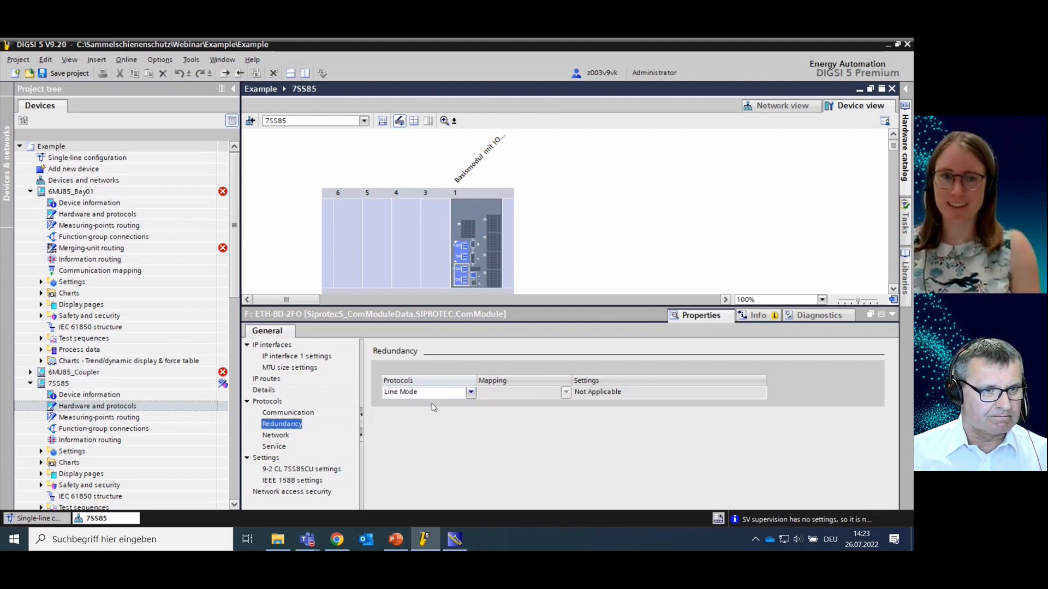
click(472, 393)
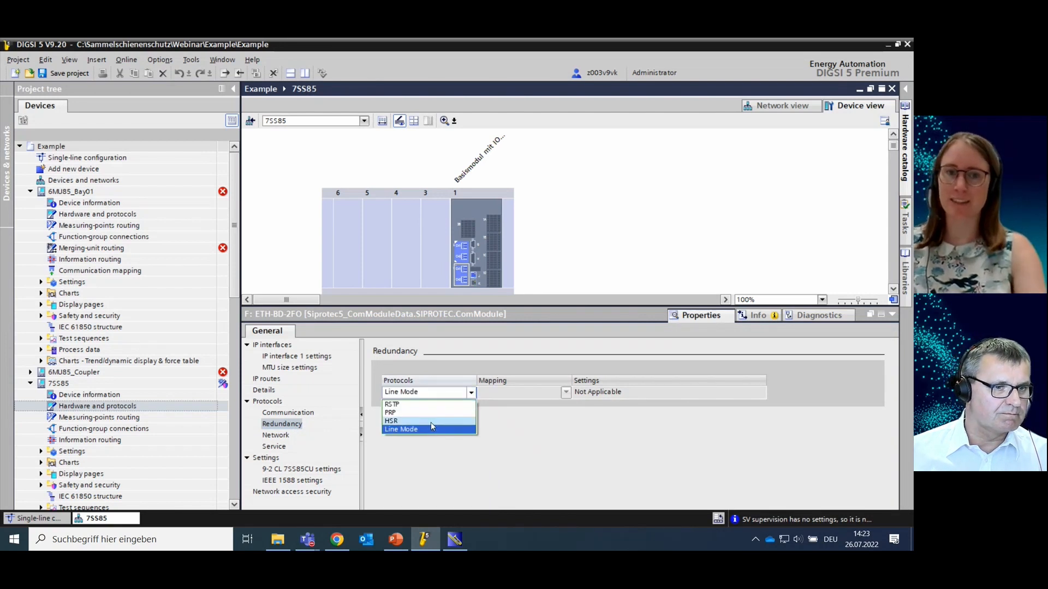
click(430, 422)
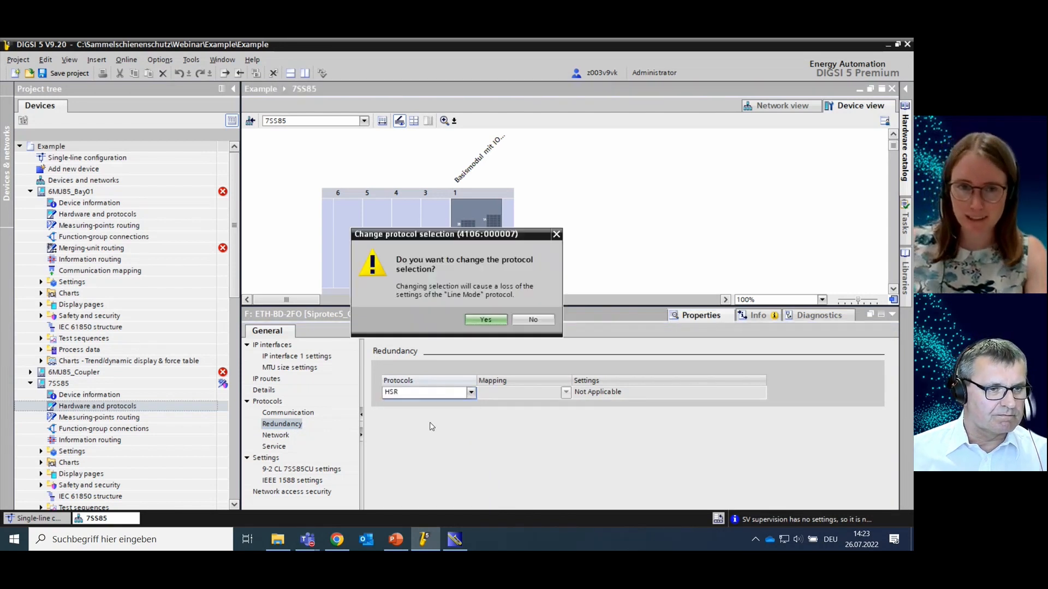
click(481, 322)
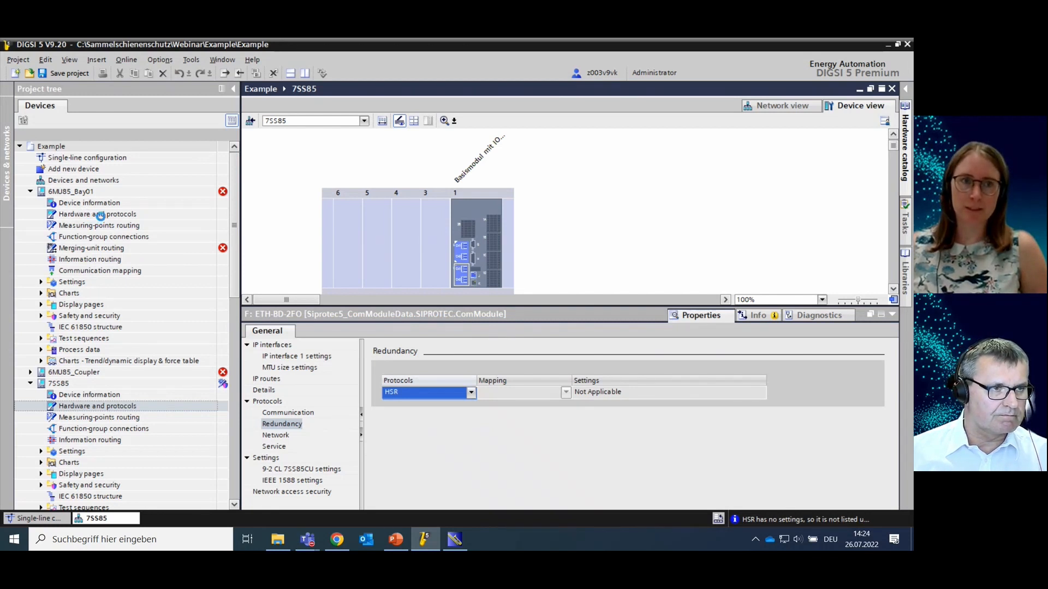
Set the redundancy protocol of 6MU85_Bay01 Ethernet module E to HSR
click(101, 216)
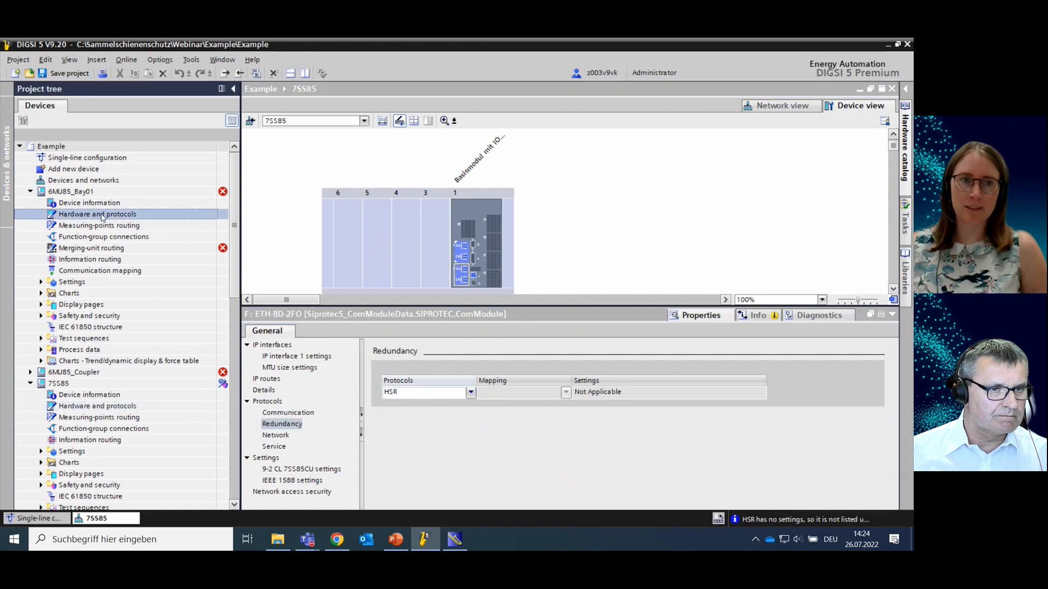
click(460, 254)
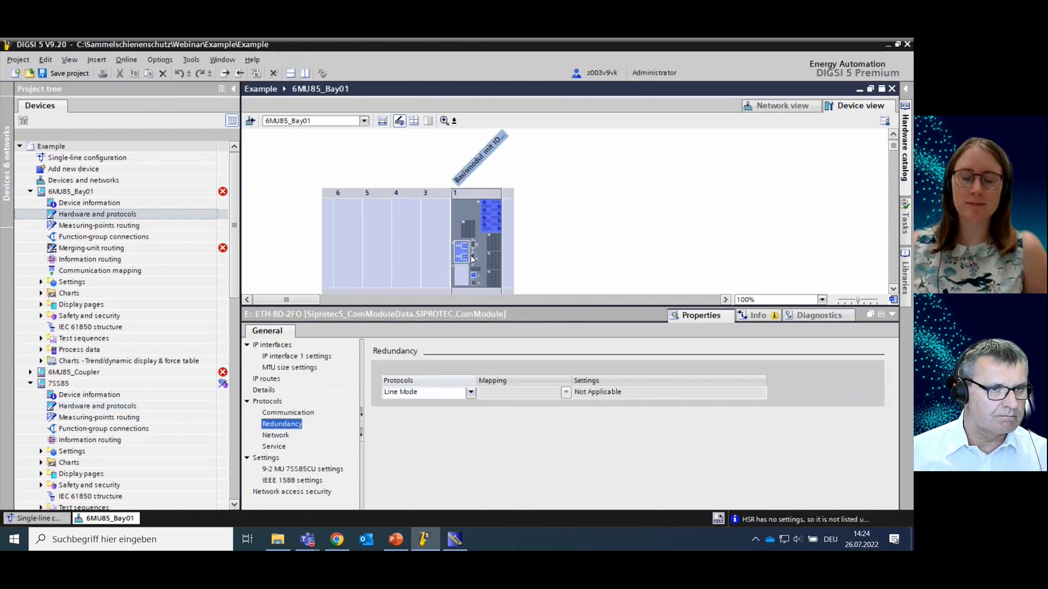
click(470, 393)
click(414, 422)
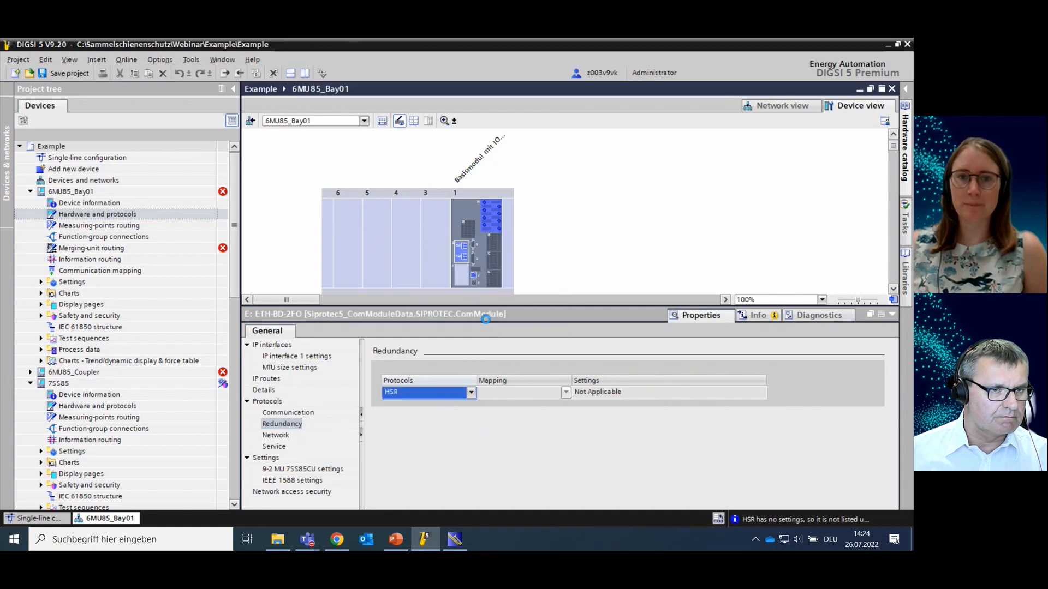
click(533, 267)
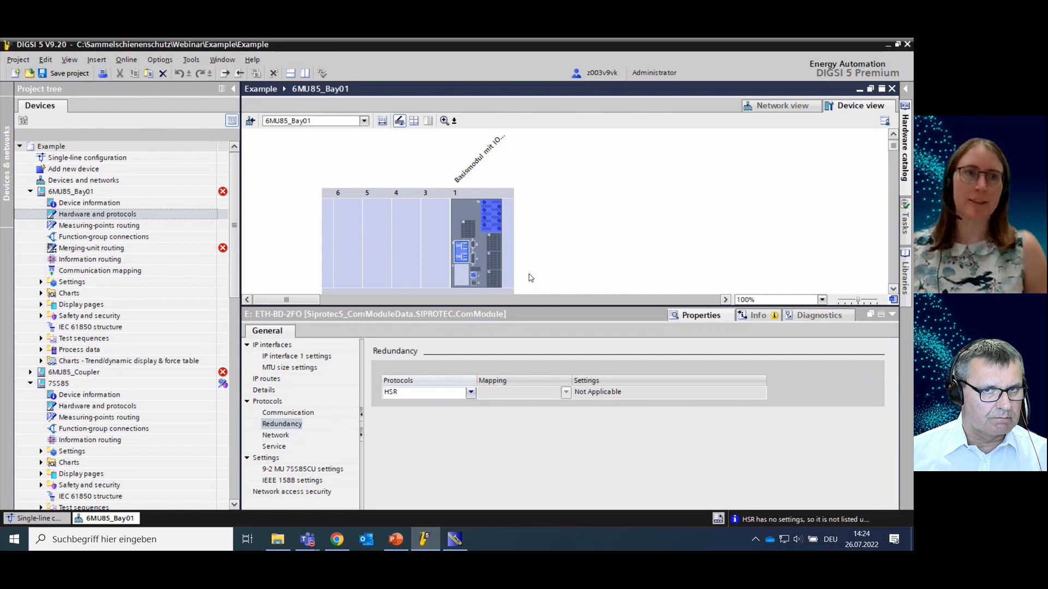
Save the project and open the single-line configuration
click(70, 76)
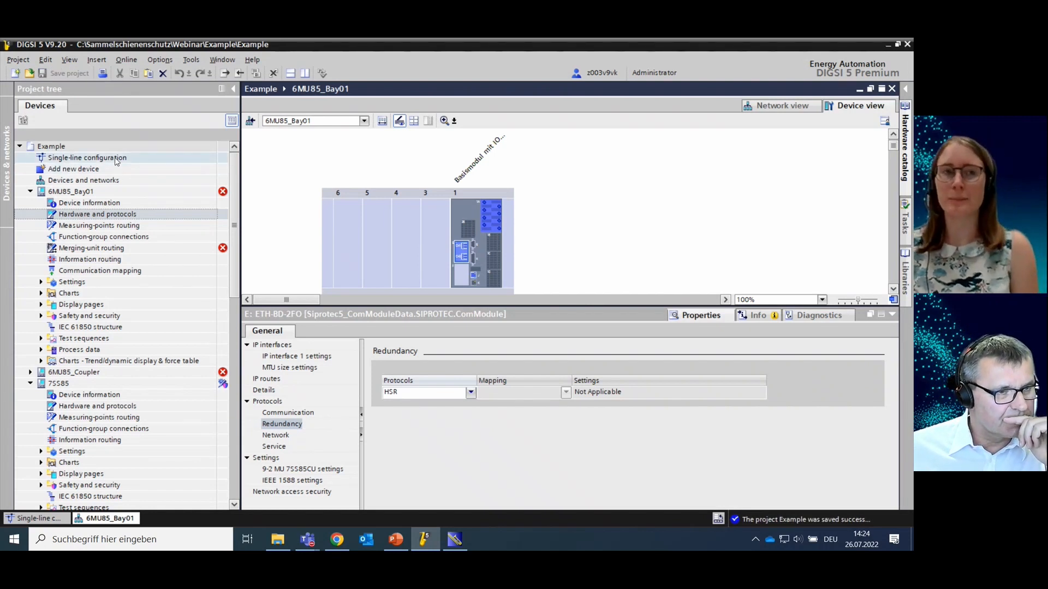
double_click(116, 158)
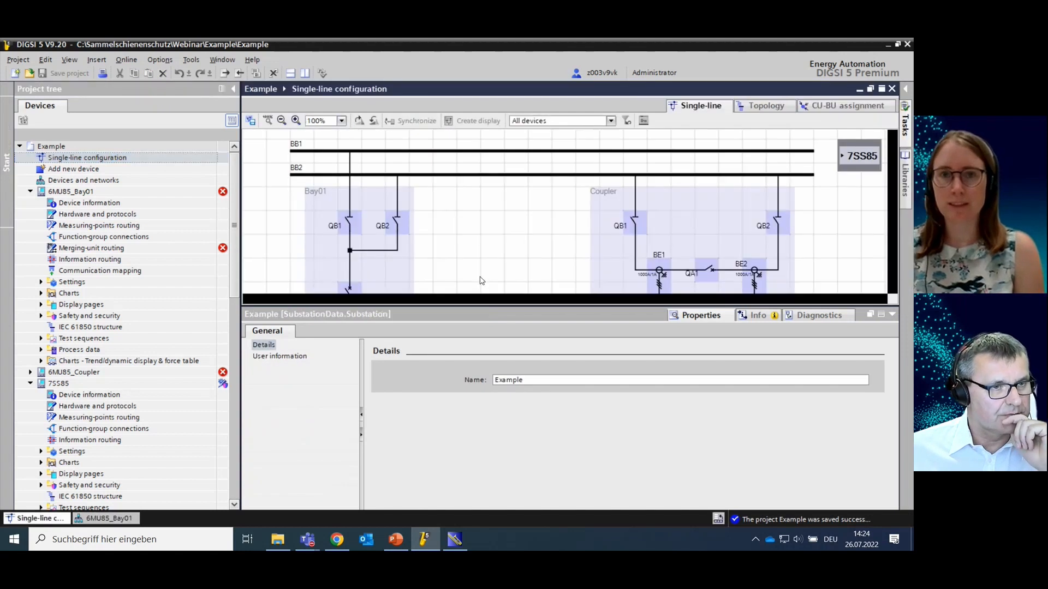
Expand the 6MU85_Bay01 settings and the Switching devices types of the 6MU85 Merging unit in the Global DIGSI 5 Library
click(892, 315)
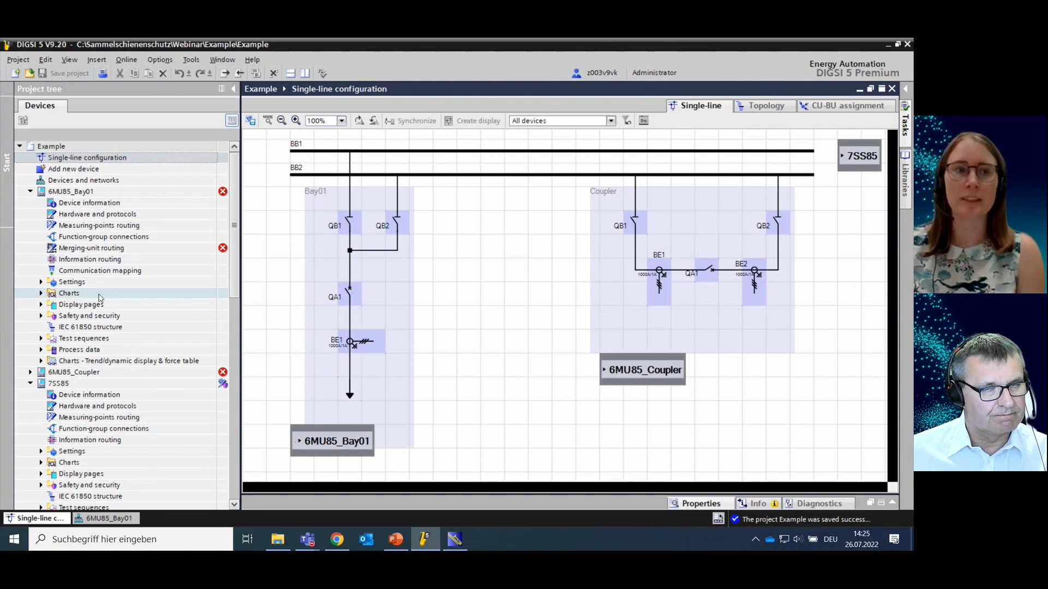
click(41, 282)
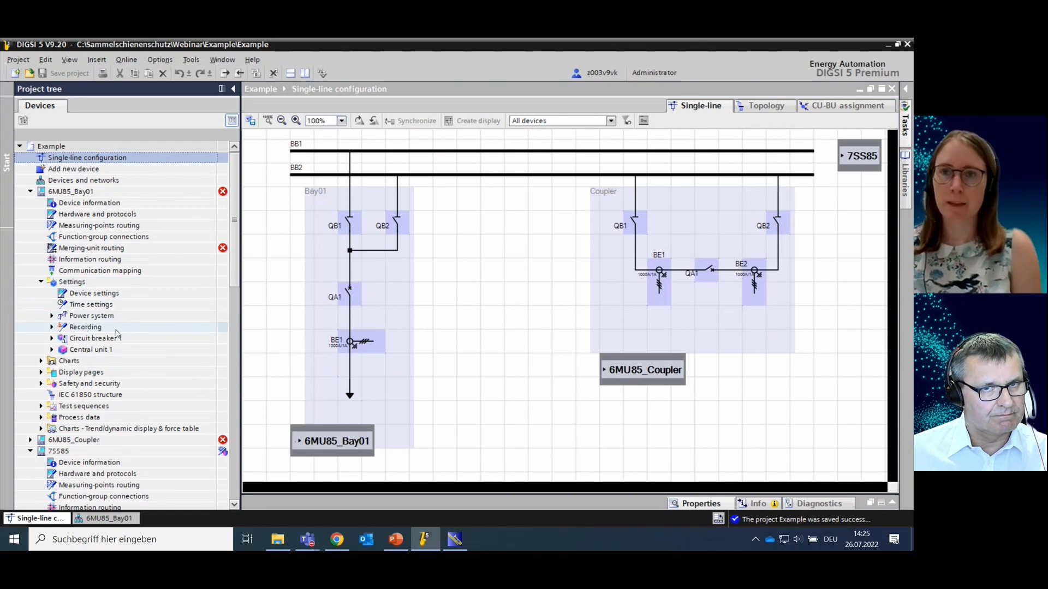
click(908, 200)
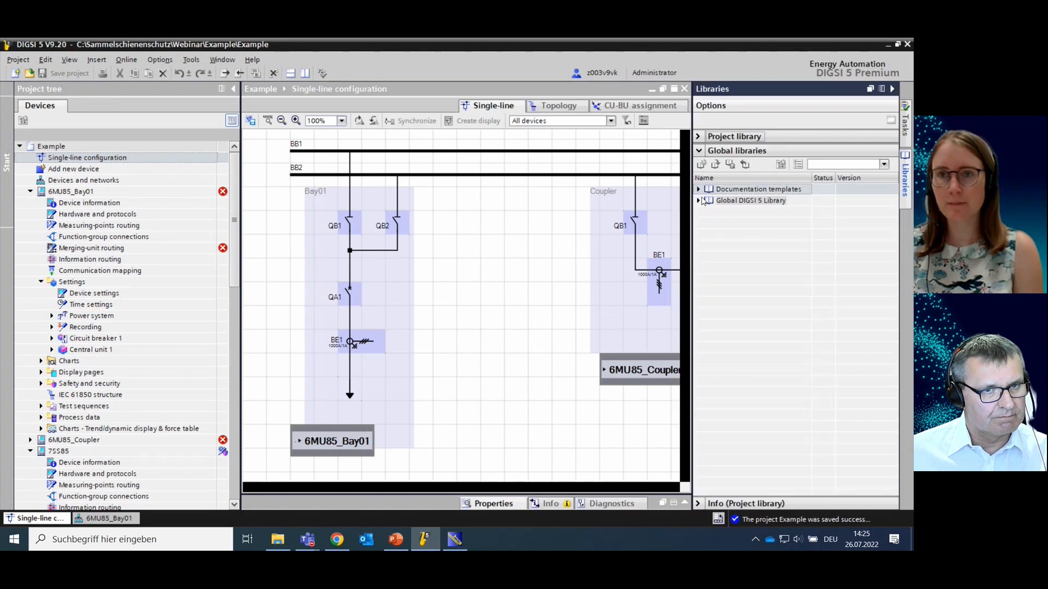
click(700, 200)
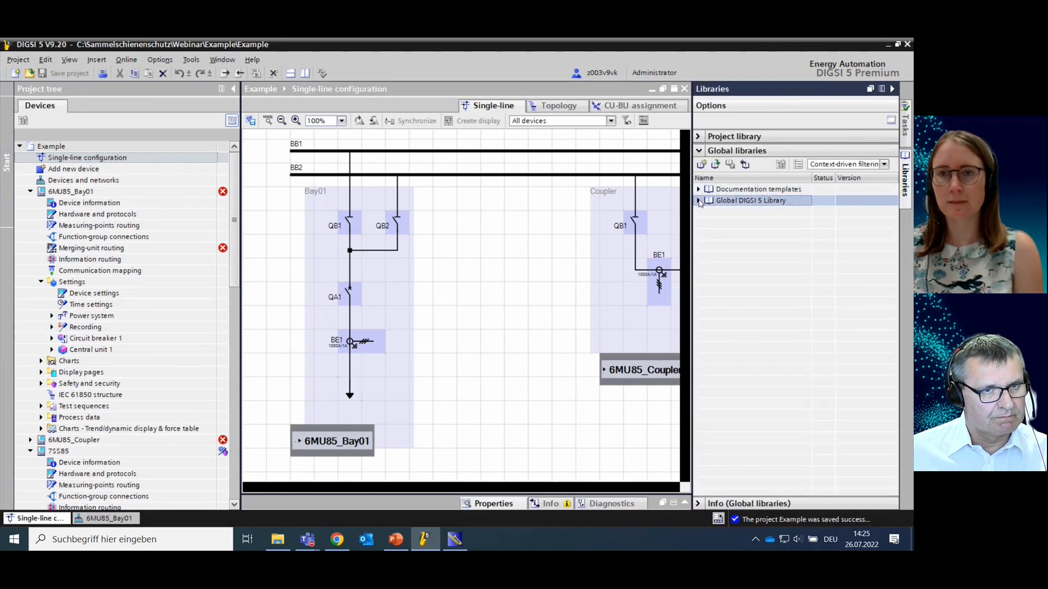
click(698, 201)
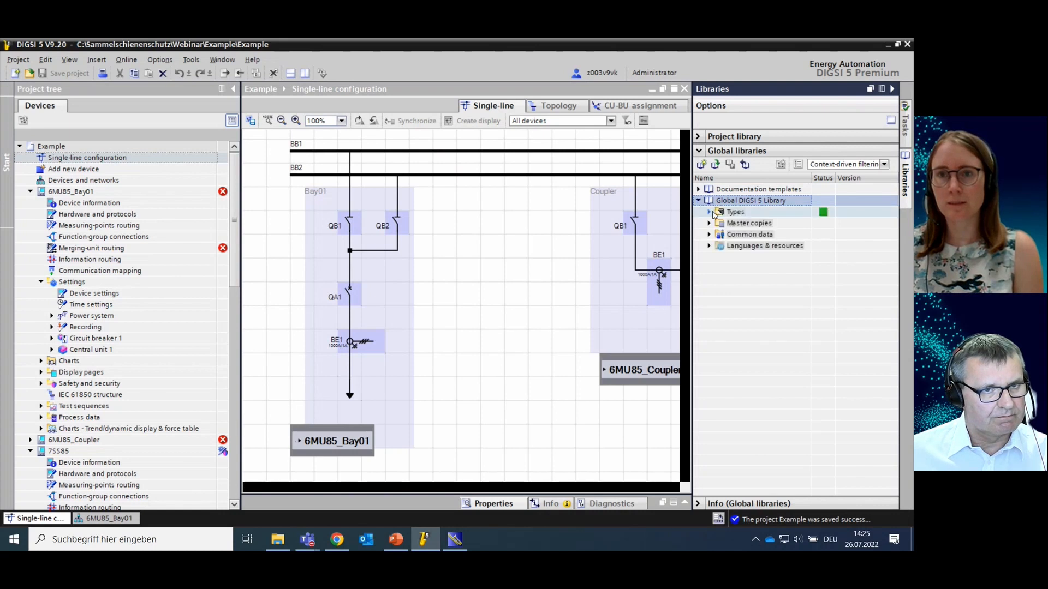
click(710, 212)
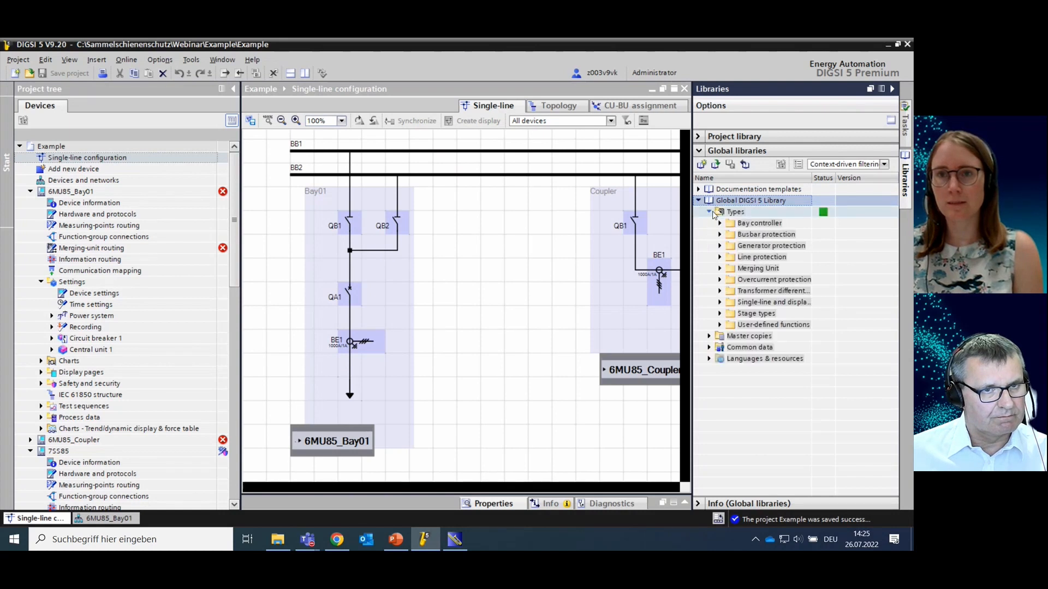
click(720, 268)
click(730, 279)
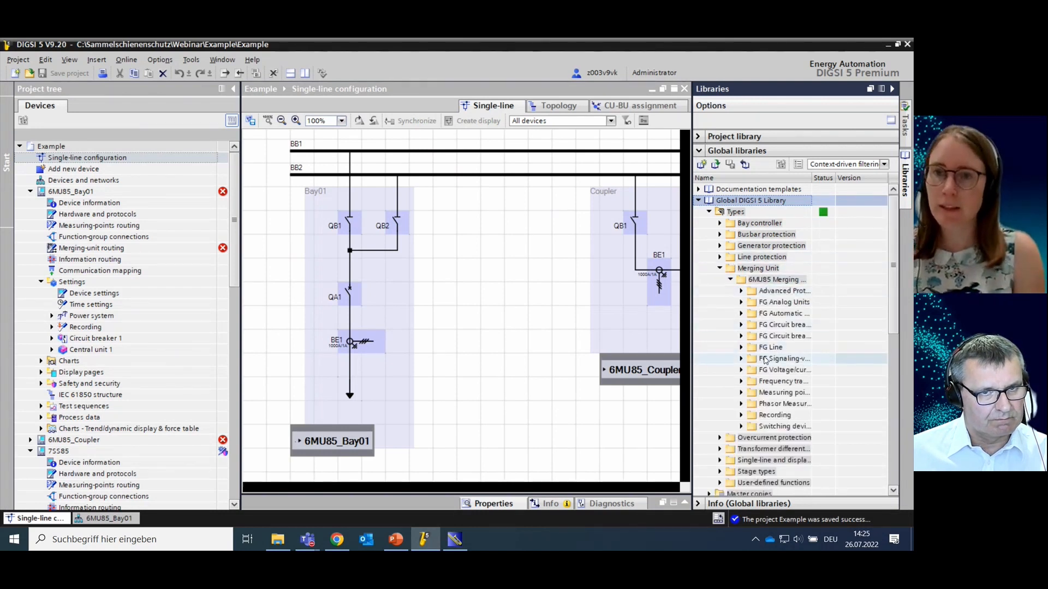
click(740, 427)
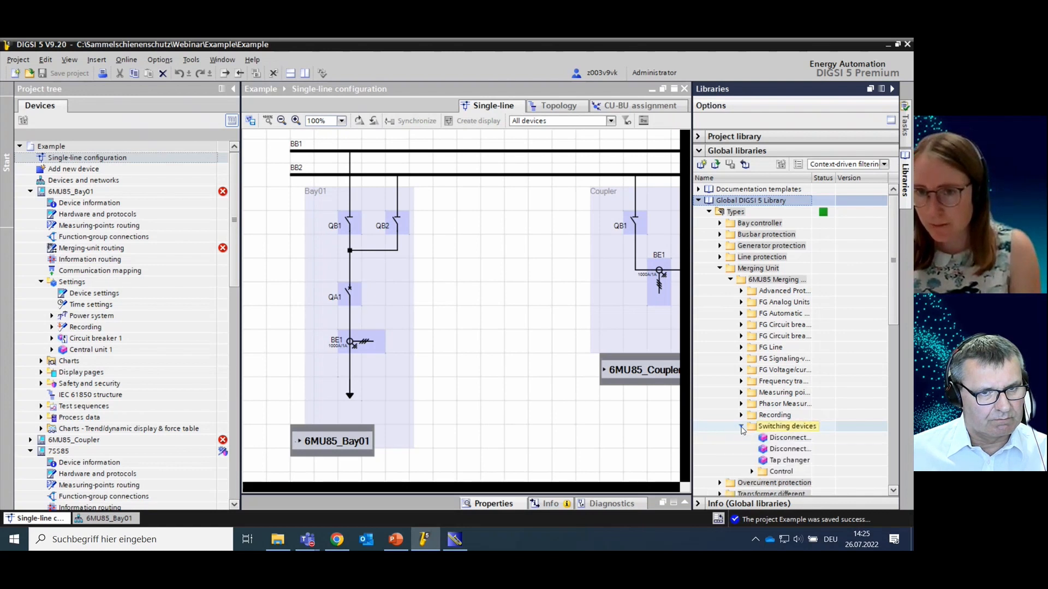
Add two disconnector status function groups from the library's Switching devices to the settings of 6MU85_Bay01
click(793, 454)
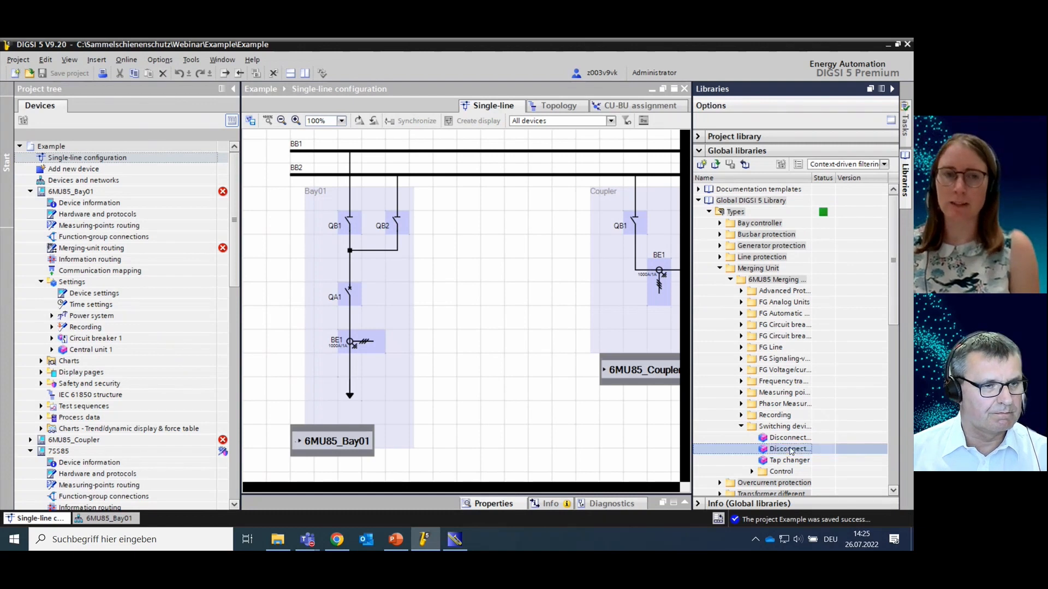
drag(791, 451, 109, 296)
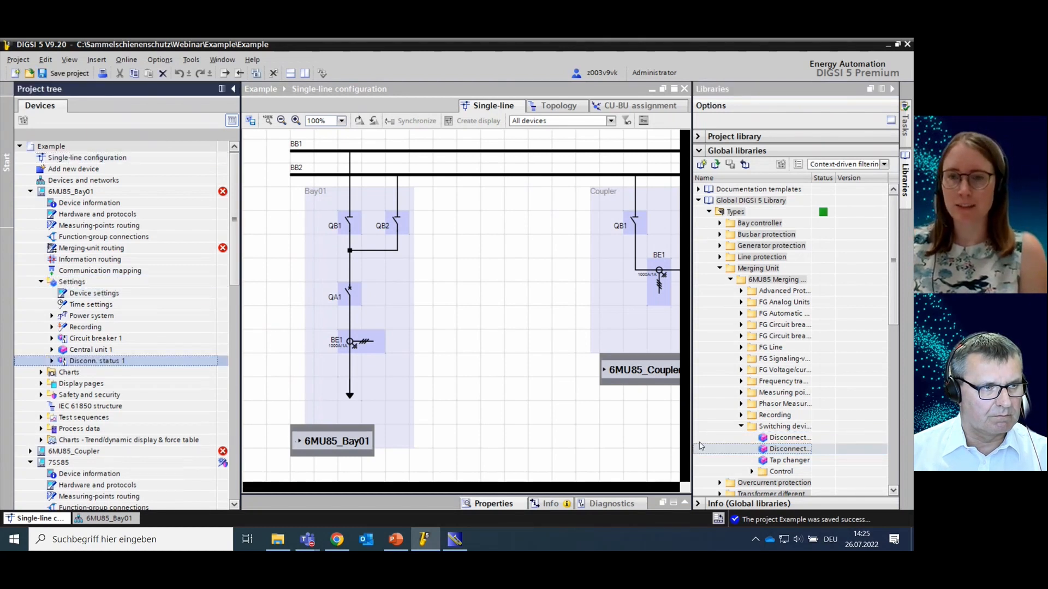
drag(778, 451, 94, 285)
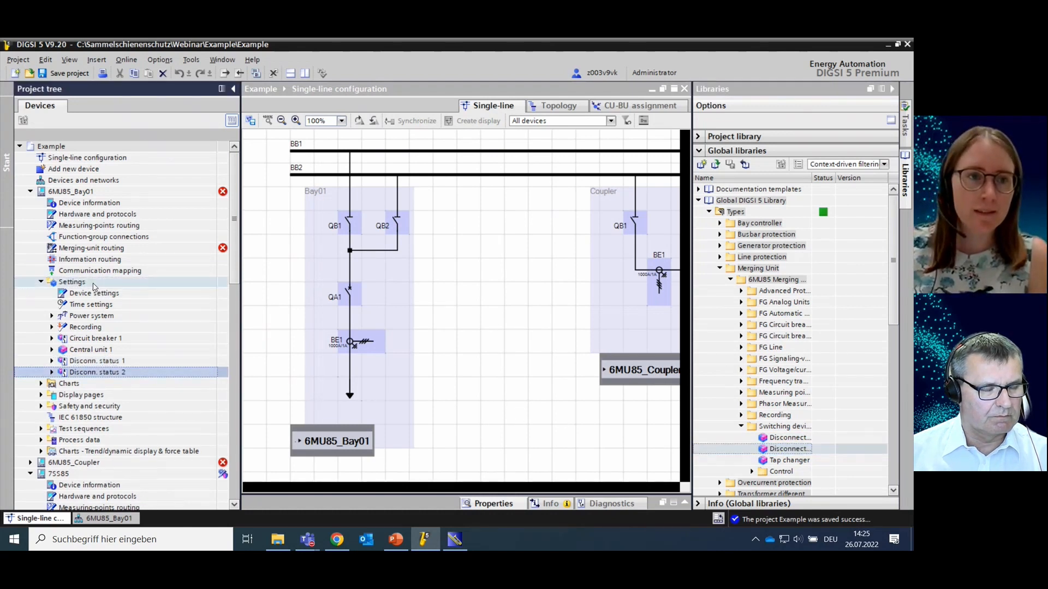
Check the current-measuring points routing of 6MU85_Bay01, and return to the single-line configuration
click(91, 339)
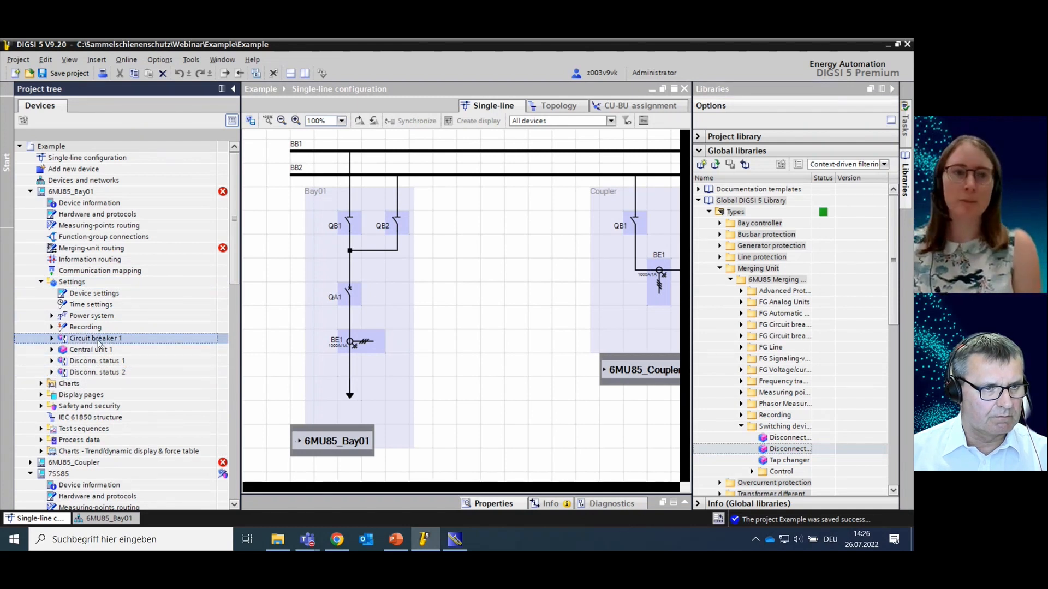
click(123, 228)
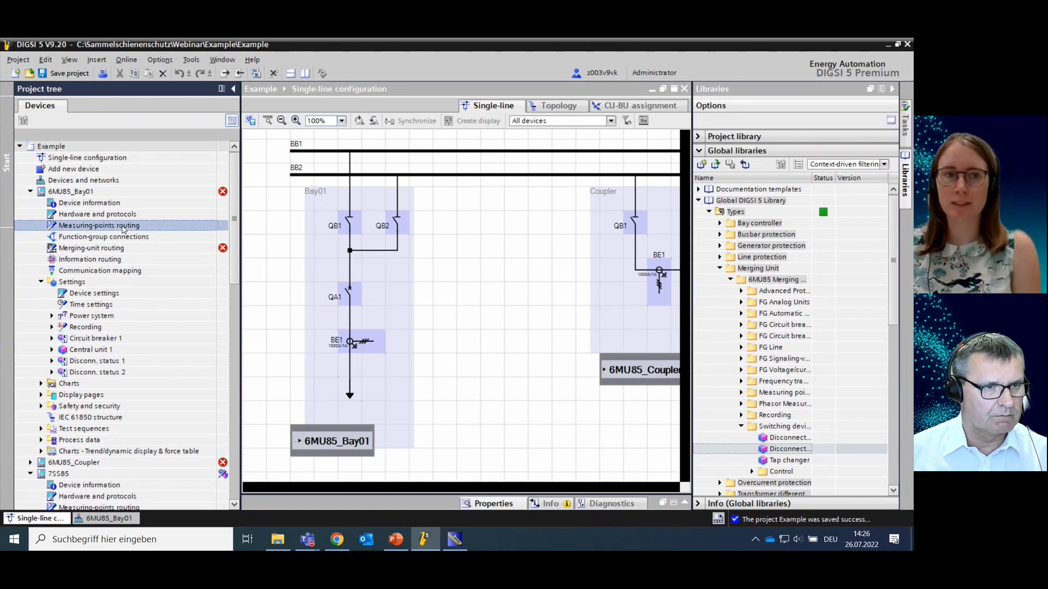
double_click(124, 228)
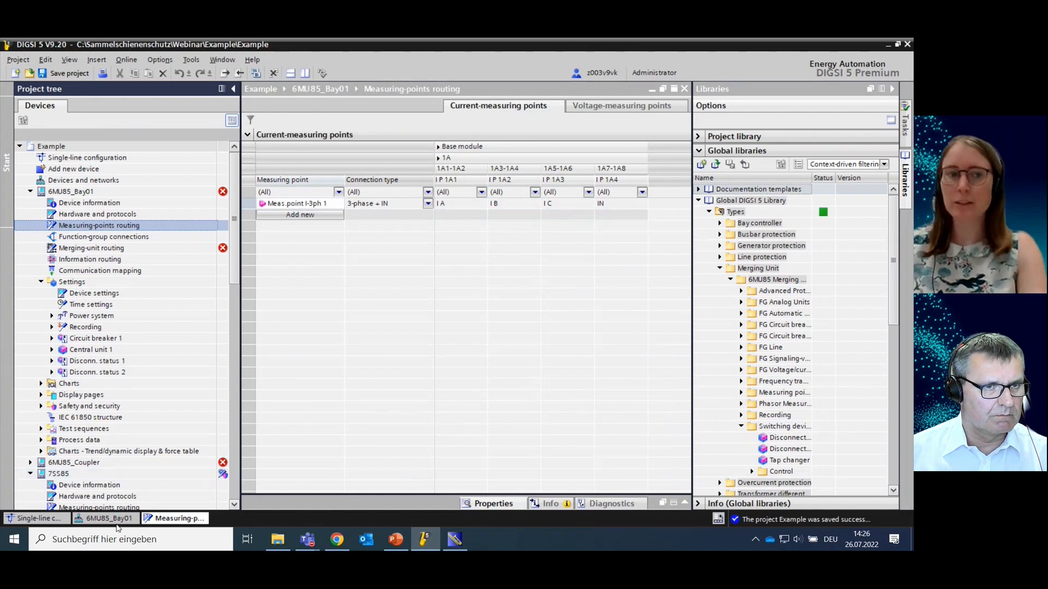
click(24, 520)
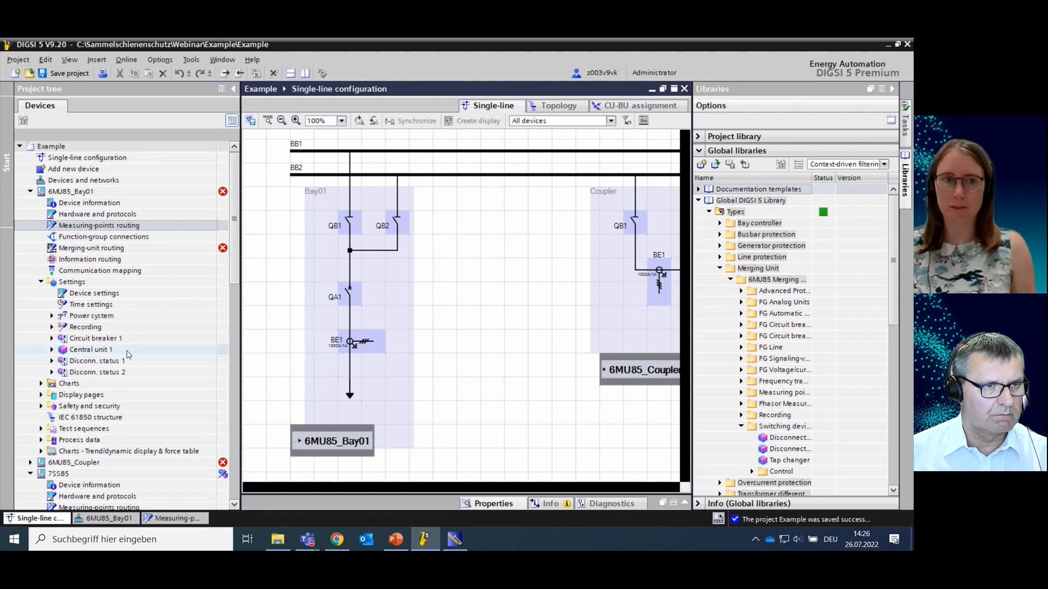
Add the 50EF 3pole function from the circuit breaker's dBBP Function extensions to Circuit breaker 1 of 6MU85_Bay01
scroll(233, 297, down, 2)
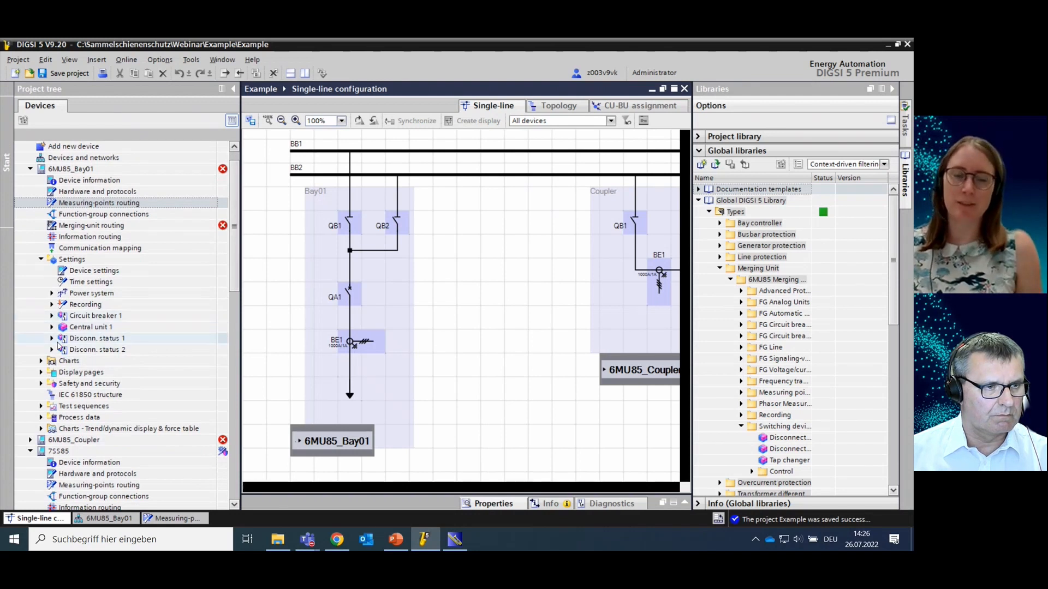
click(52, 316)
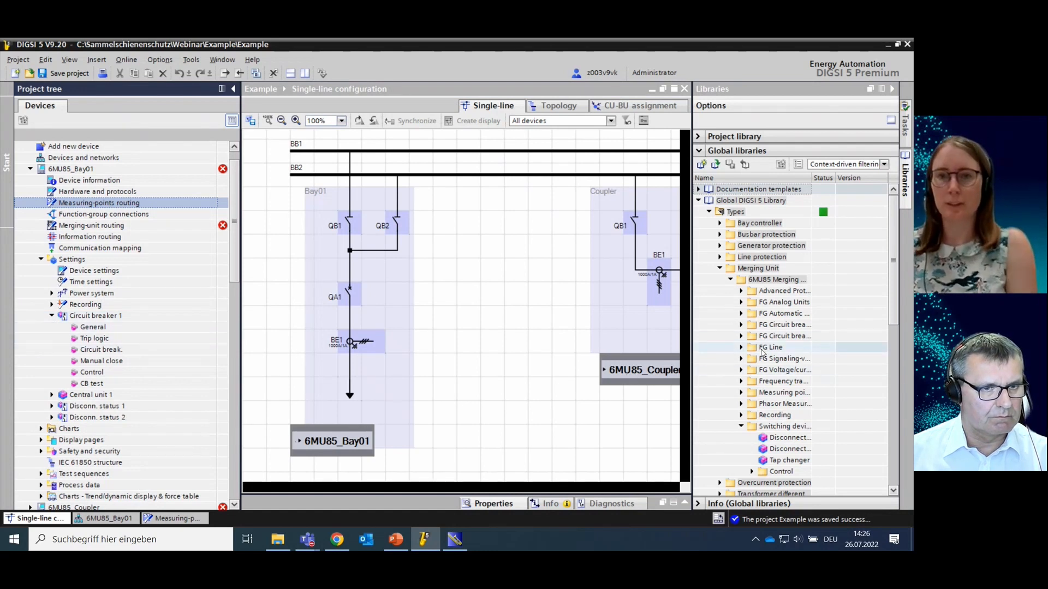
click(741, 426)
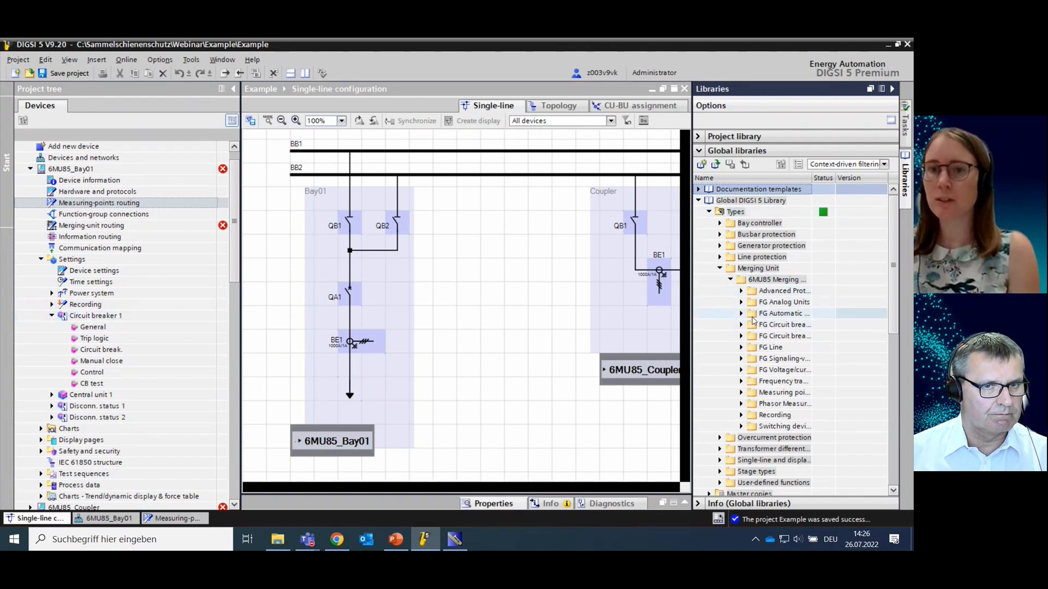
drag(808, 179, 873, 182)
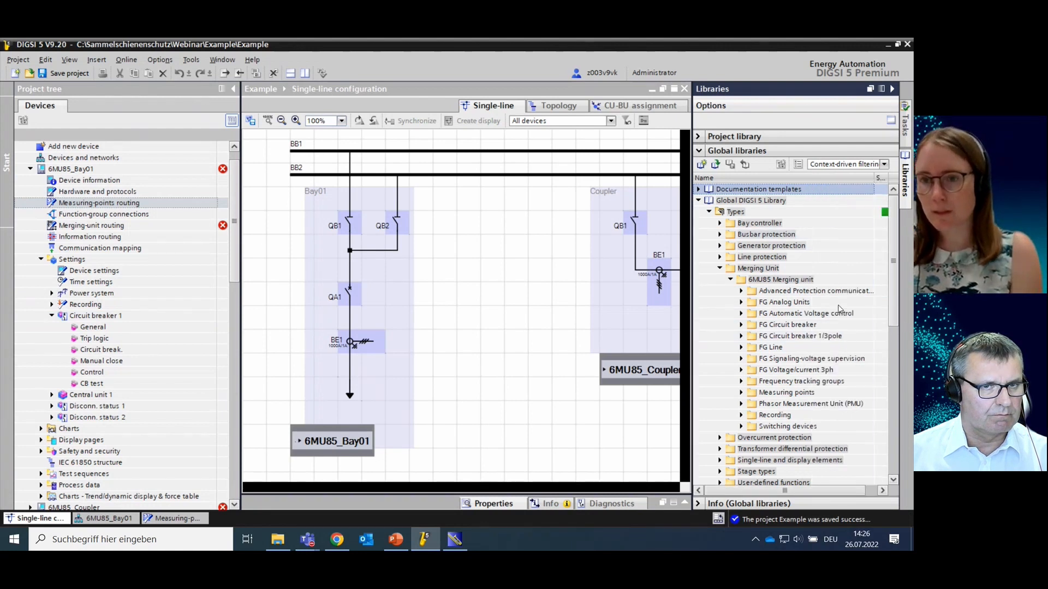
click(741, 325)
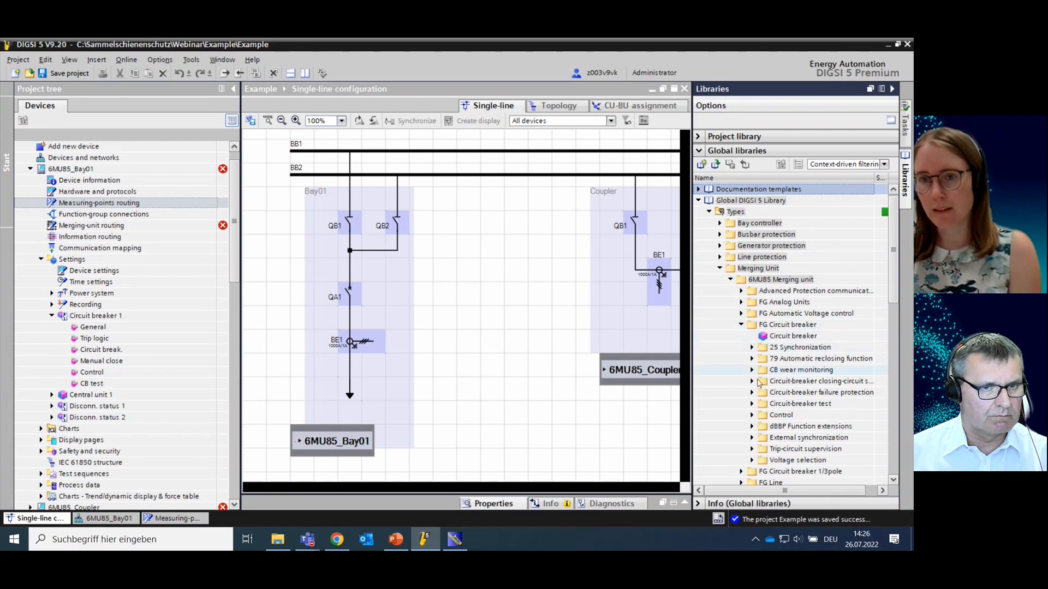
click(752, 427)
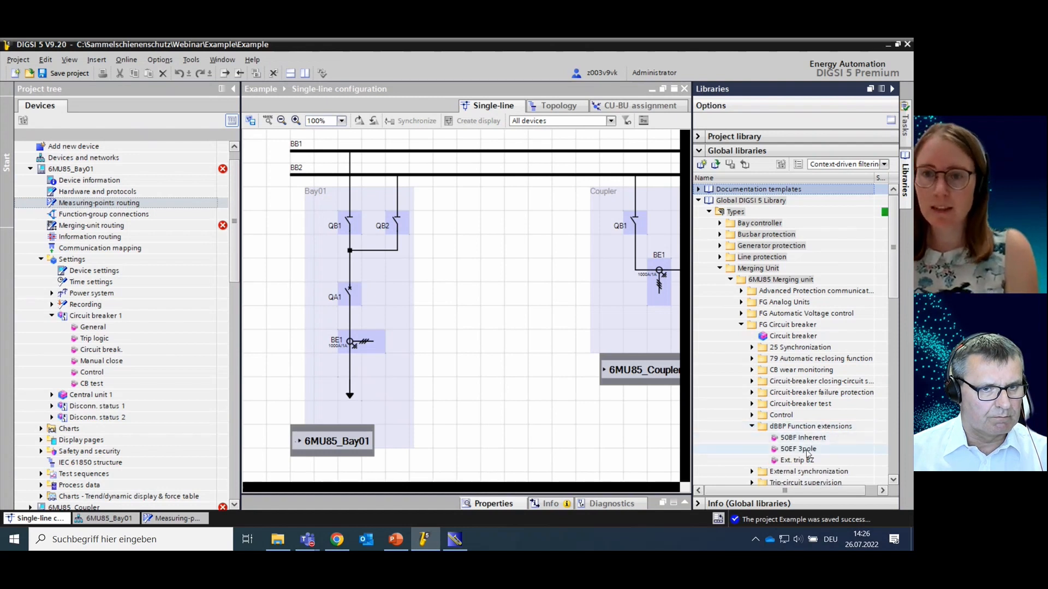
click(779, 450)
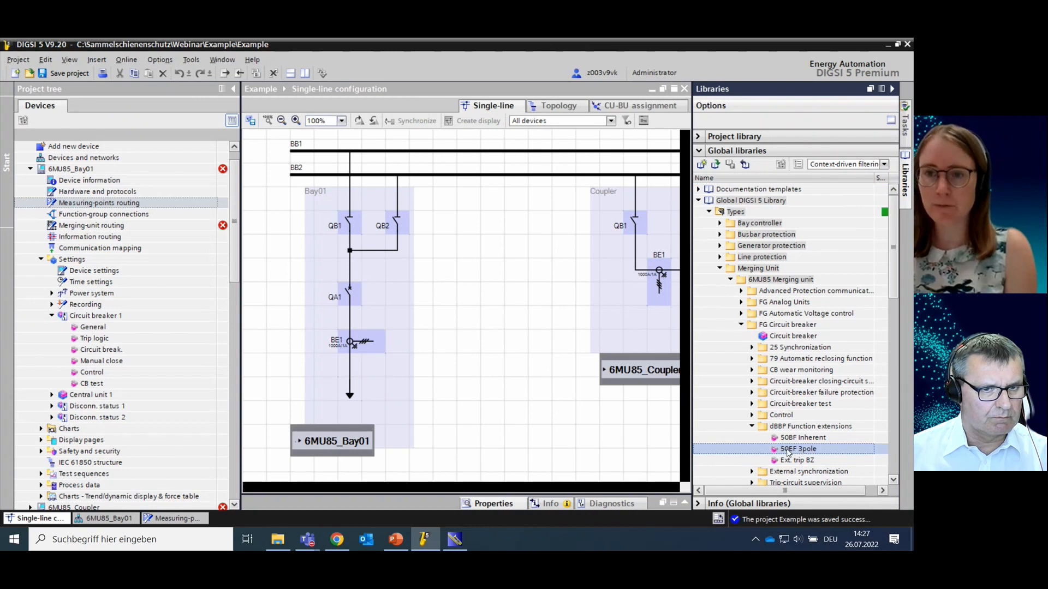
drag(787, 453, 95, 320)
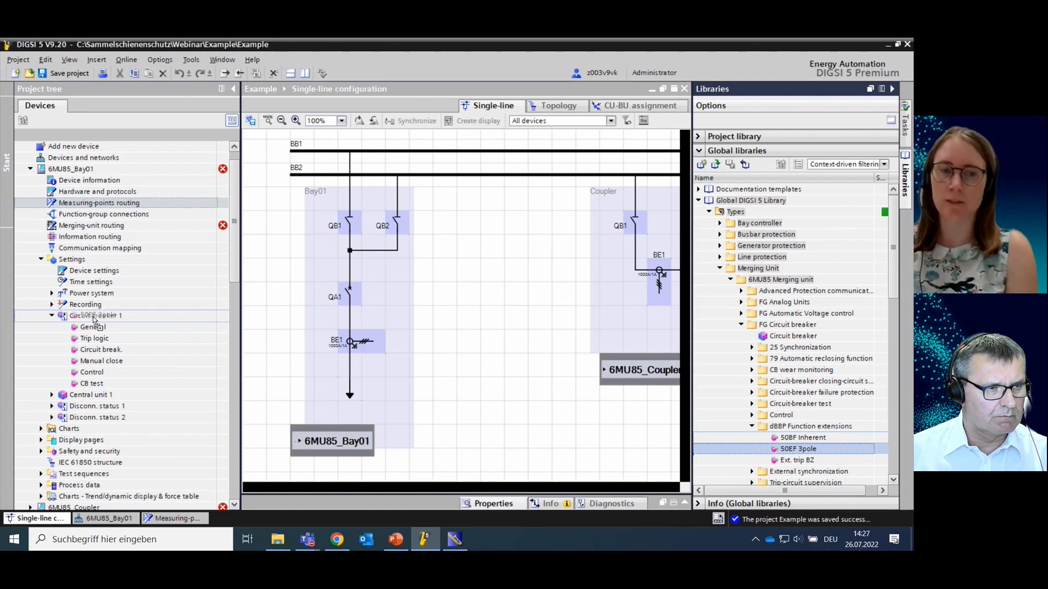
drag(93, 316, 93, 317)
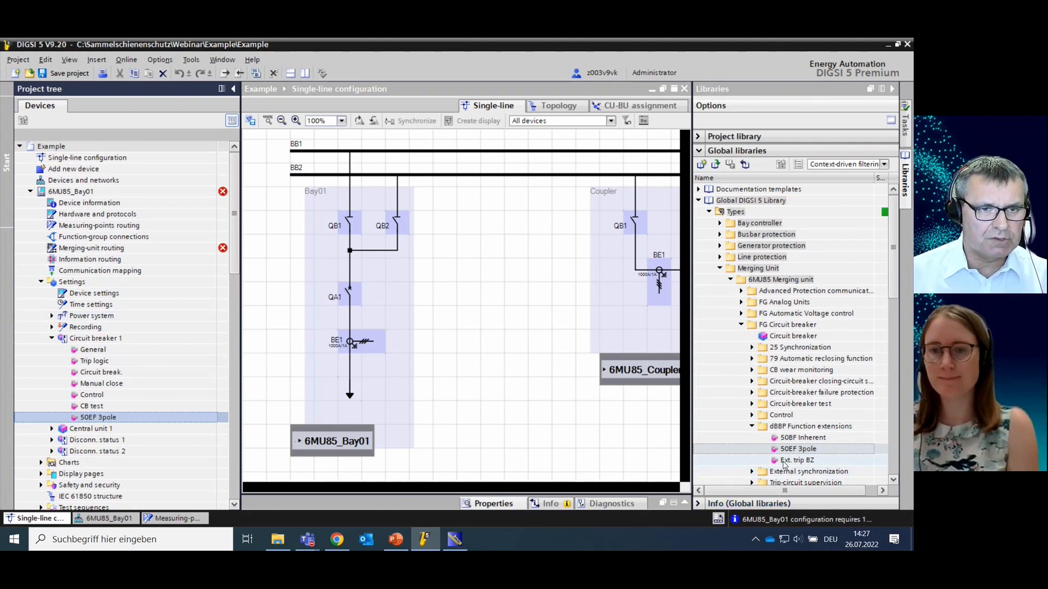
Add the 50BF Inherent function from the dBBP Function extensions to Circuit breaker 1 of 6MU85_Bay01
click(823, 438)
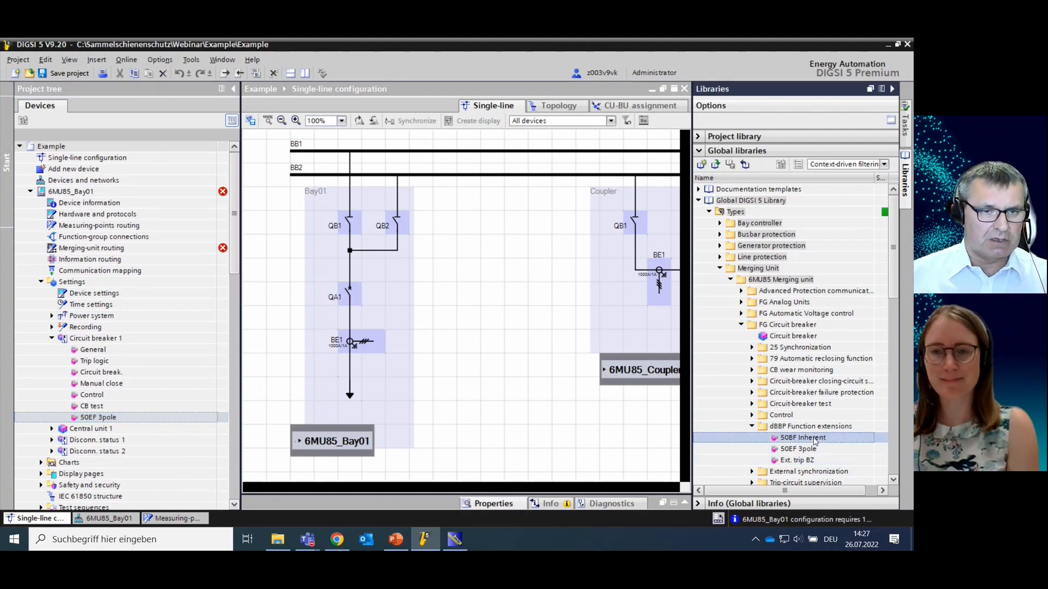
mouse_move(812, 441)
mouse_down()
mouse_move(741, 424)
mouse_move(803, 445)
mouse_up()
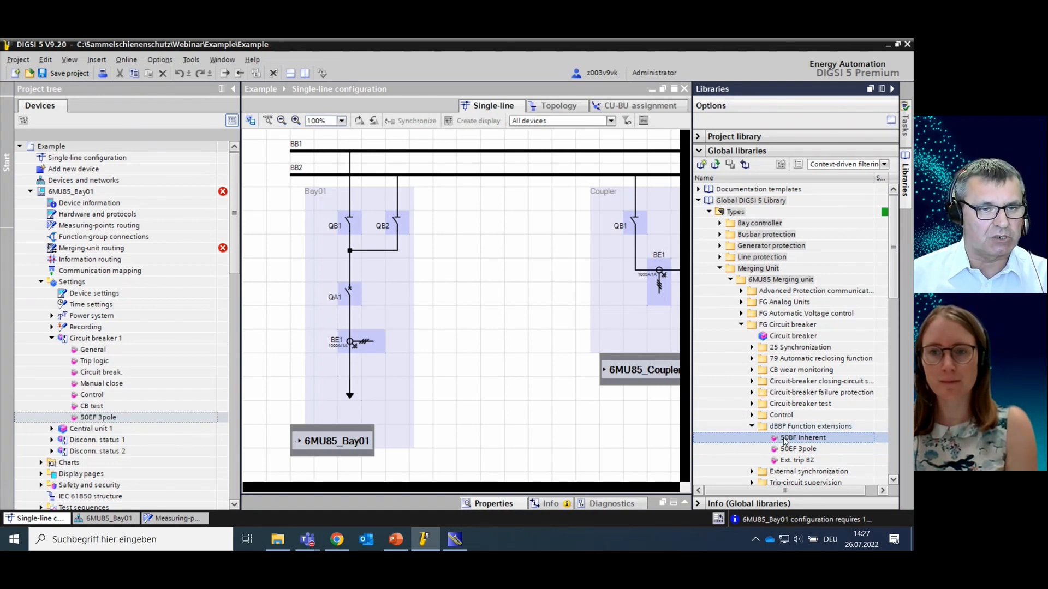
drag(798, 440, 761, 396)
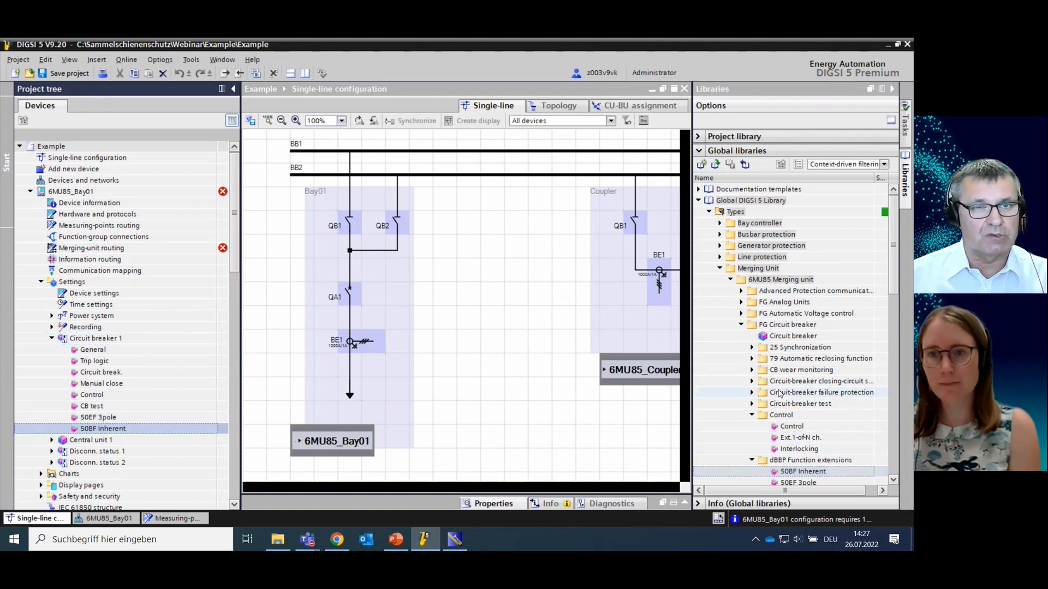
Add the 50BF Ad.CBF function from the library's Circuit-breaker failure protection folder to Circuit breaker 1 of 6MU85_Bay01
click(752, 415)
click(752, 426)
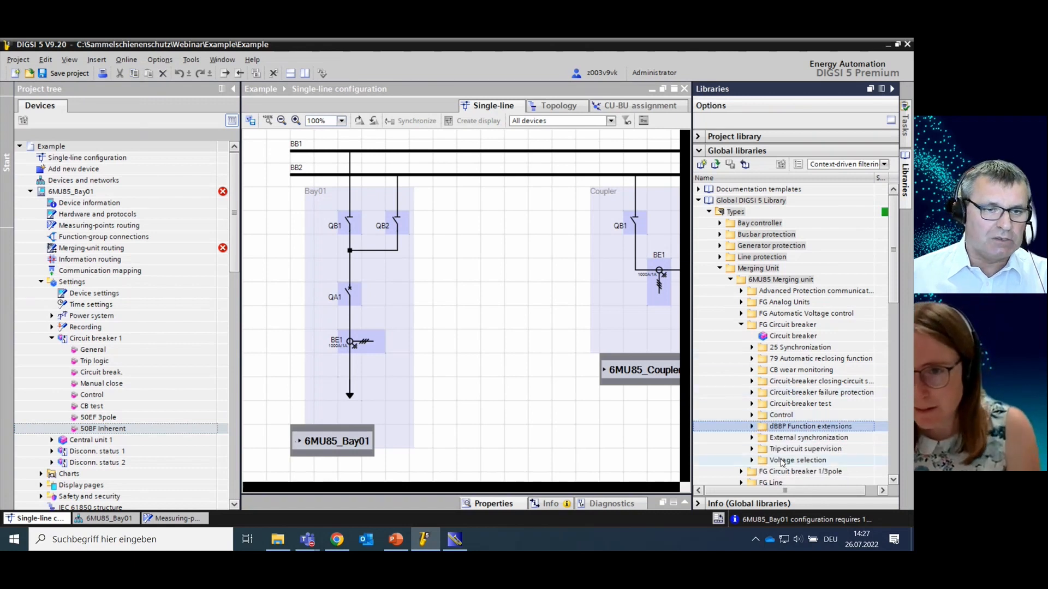
click(752, 393)
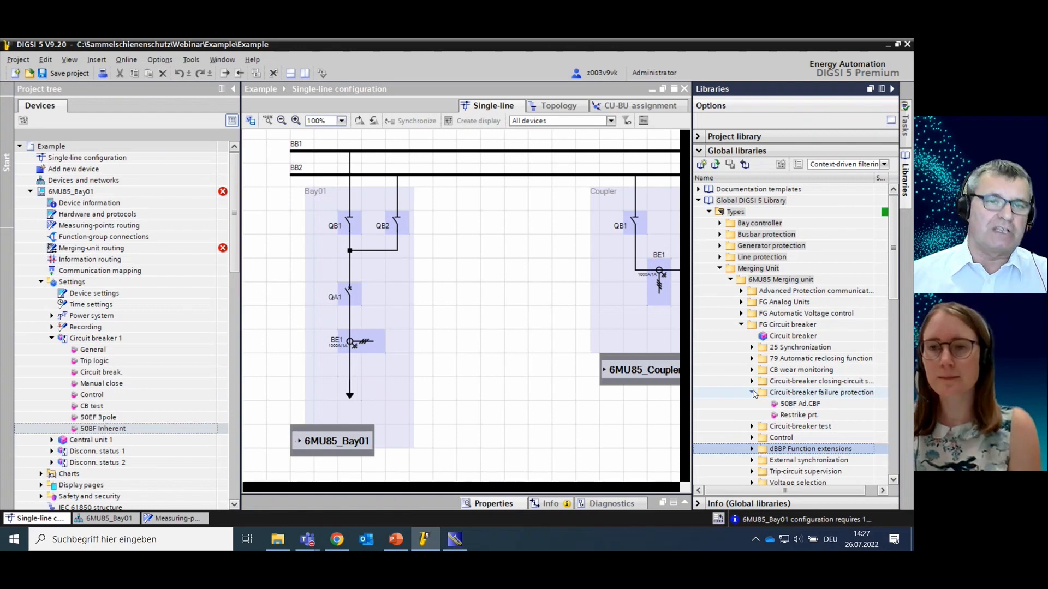
click(790, 407)
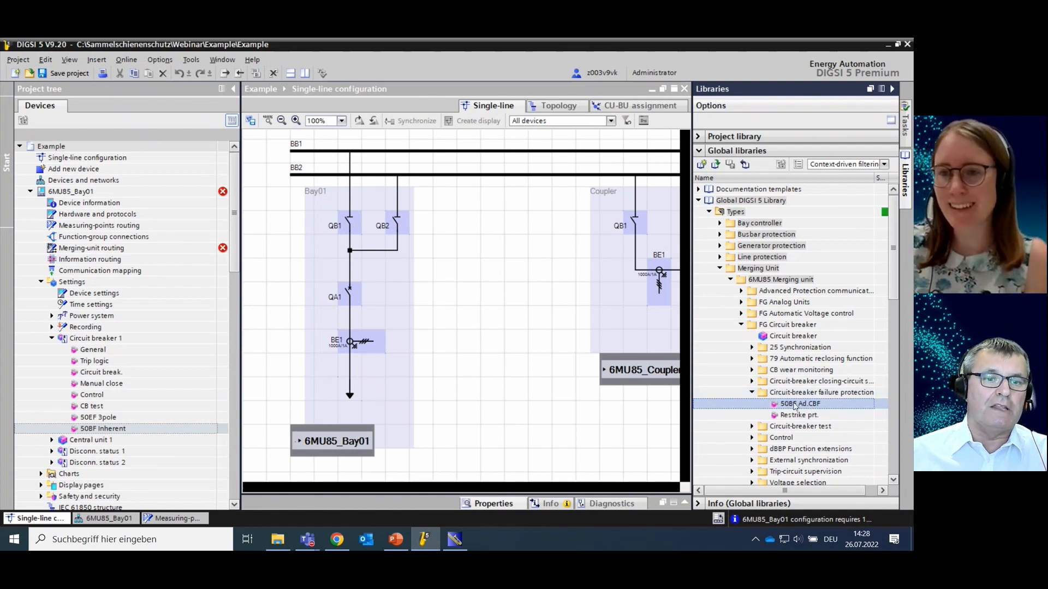
drag(803, 407, 104, 345)
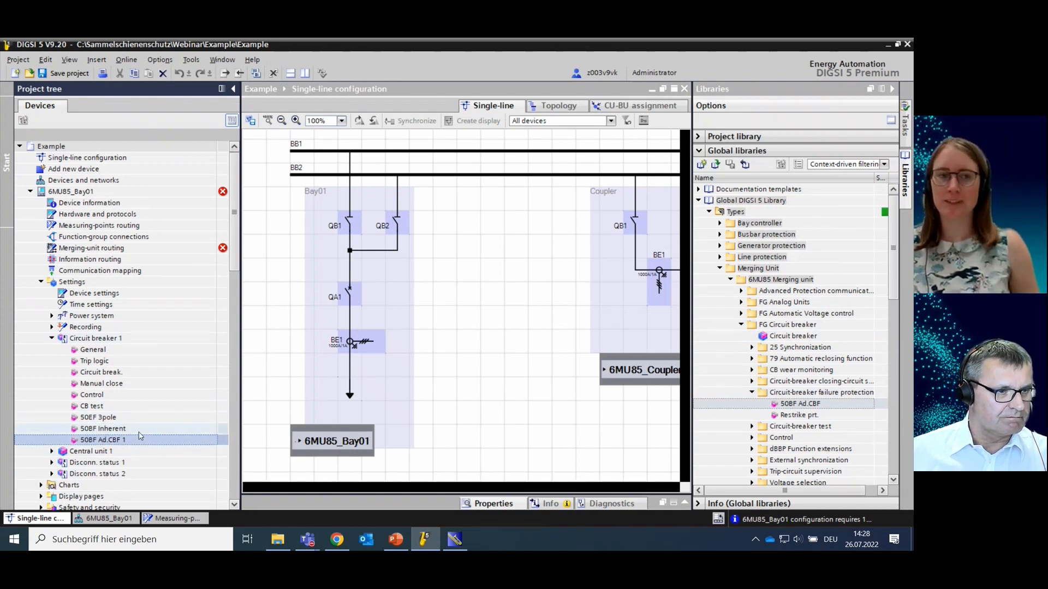
Add the MP out of sv. function from the current 3-phase dBBP Function extensions to Meas.point I-3ph 1 of 6MU85_Bay01, and save the project
click(51, 338)
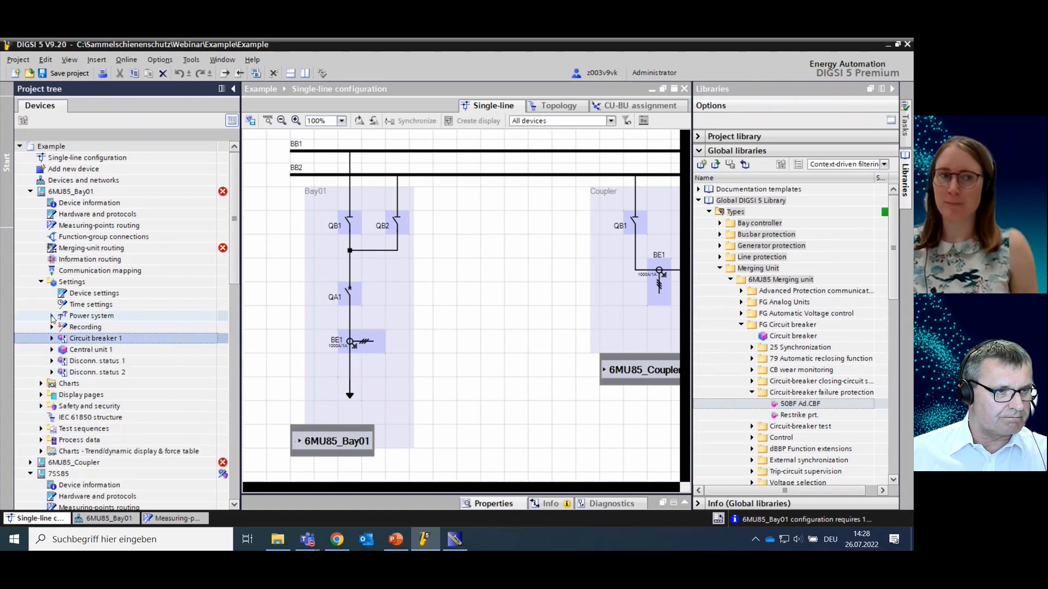
click(52, 317)
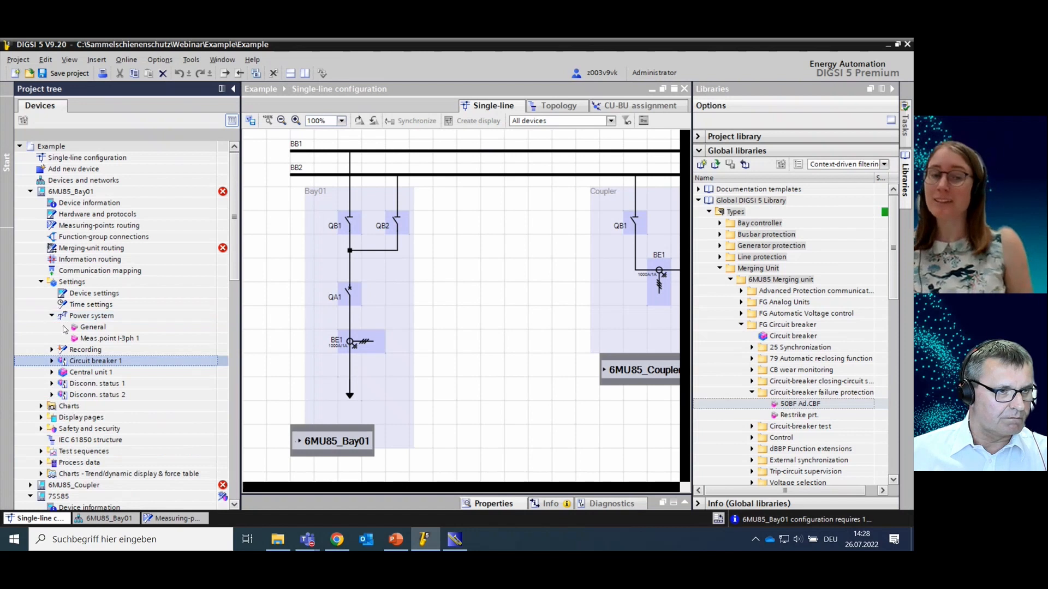
click(742, 326)
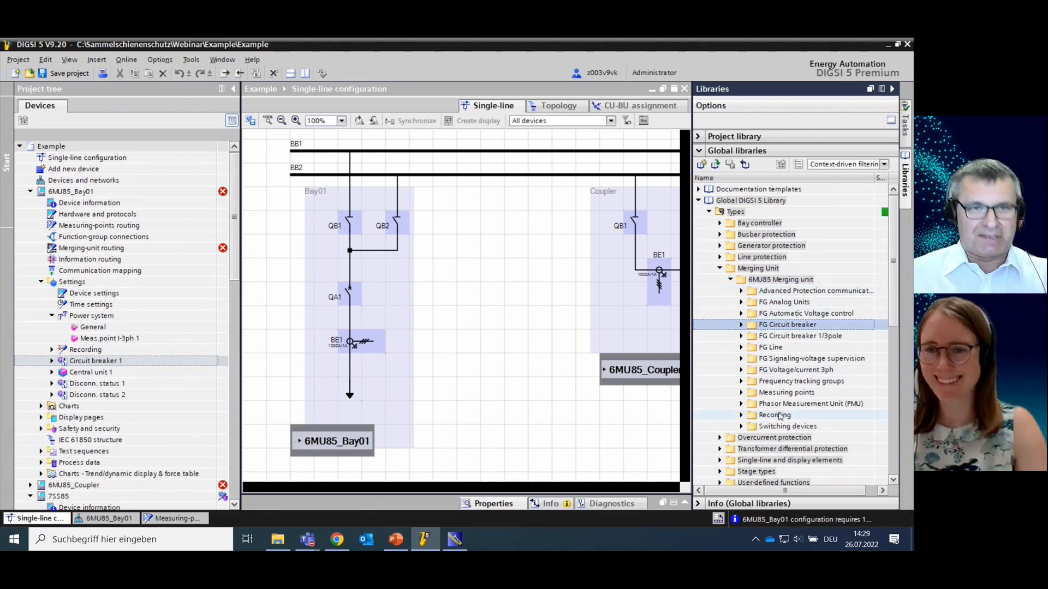
click(741, 393)
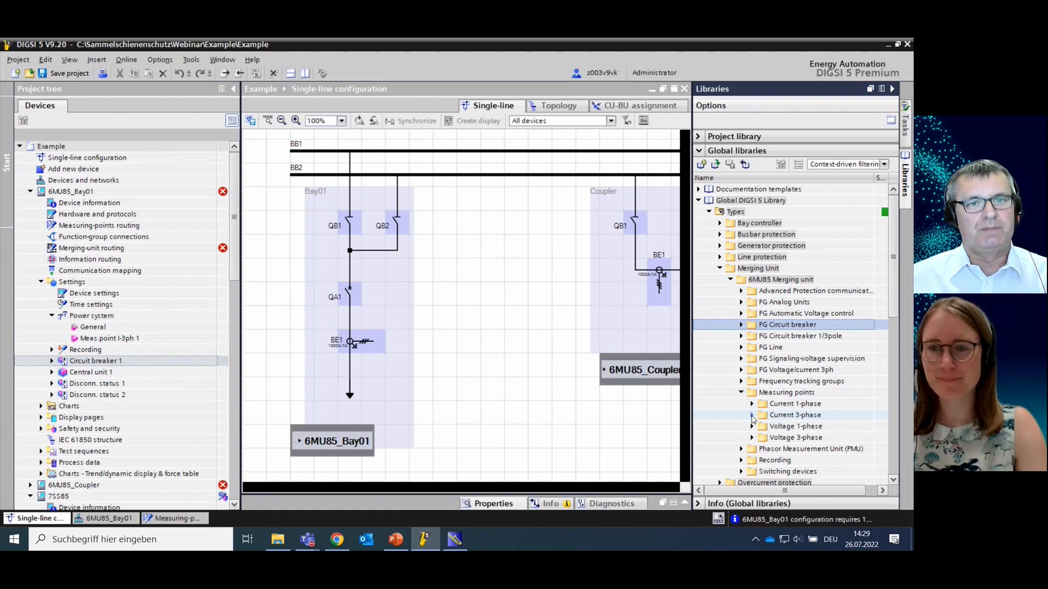
click(751, 416)
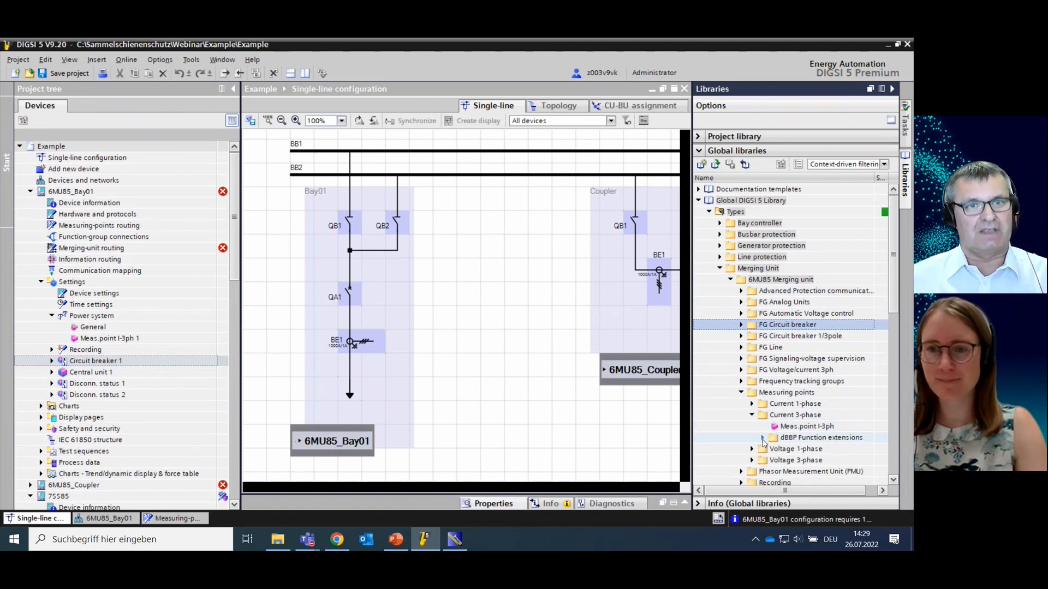
click(763, 437)
click(798, 449)
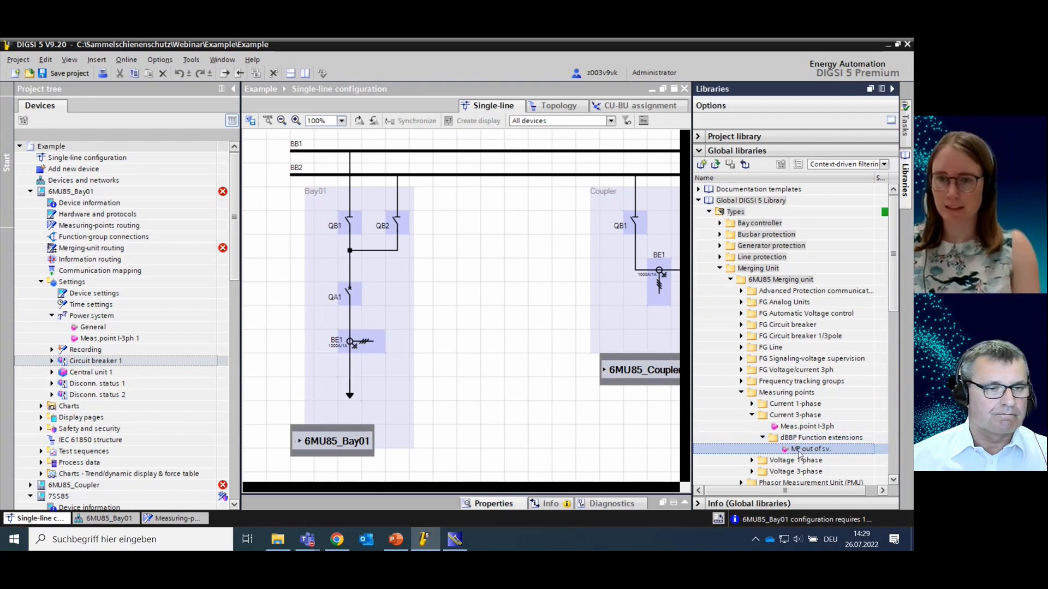
drag(808, 454, 108, 339)
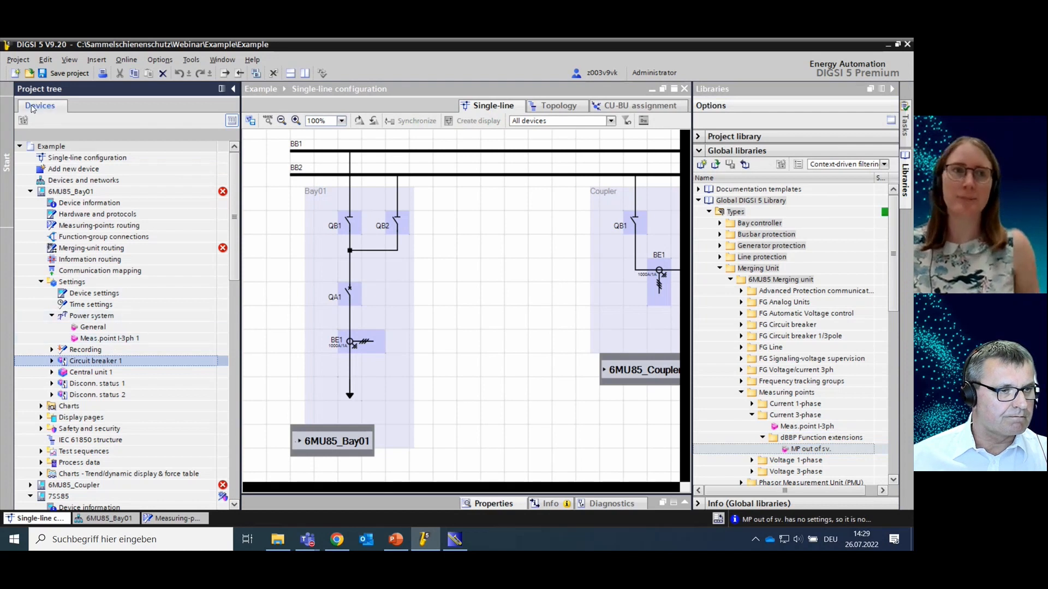
click(55, 75)
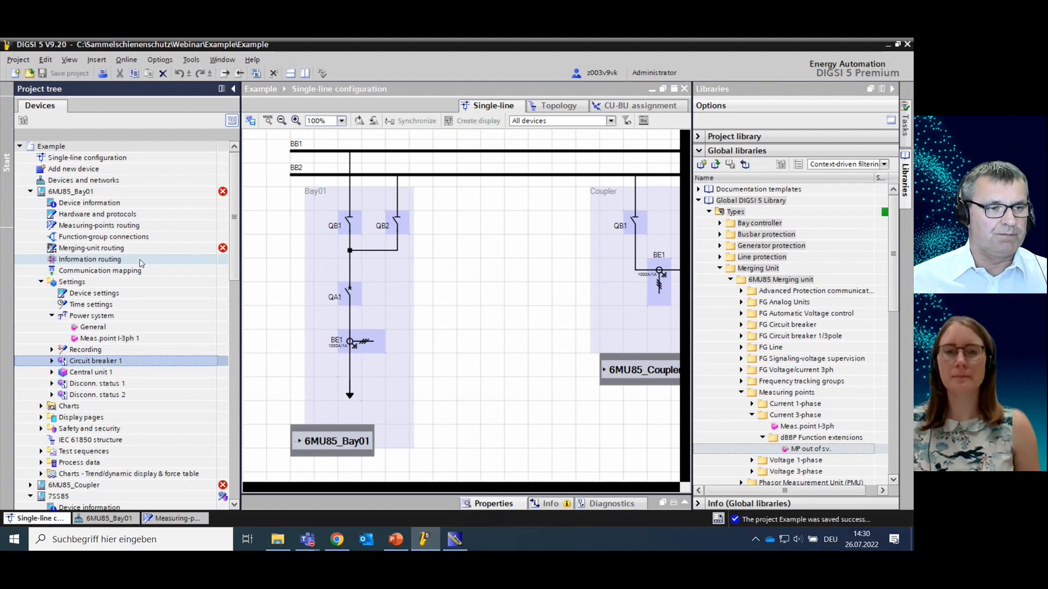
Open the information routing of 6MU85_Bay01 and expand the Disconnector signals of Disconn. status 1 and Disconn. status 2
click(104, 261)
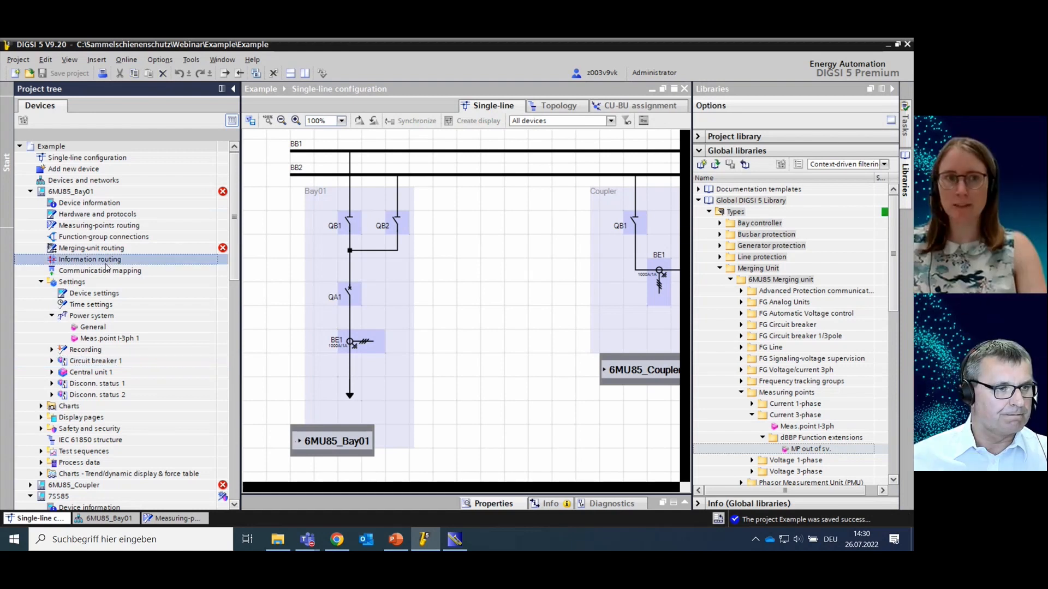
double_click(71, 261)
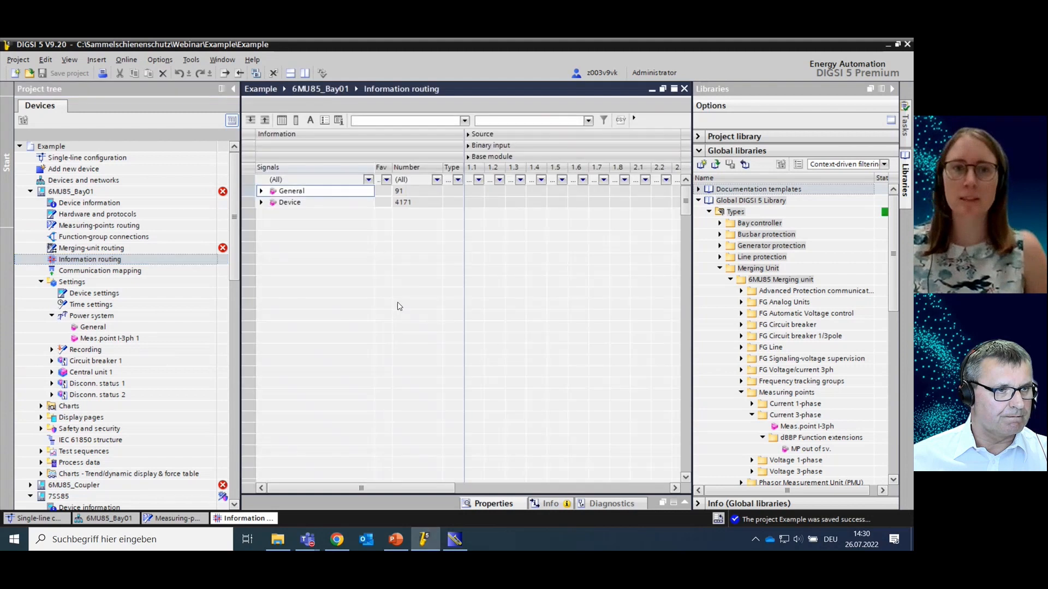
click(892, 88)
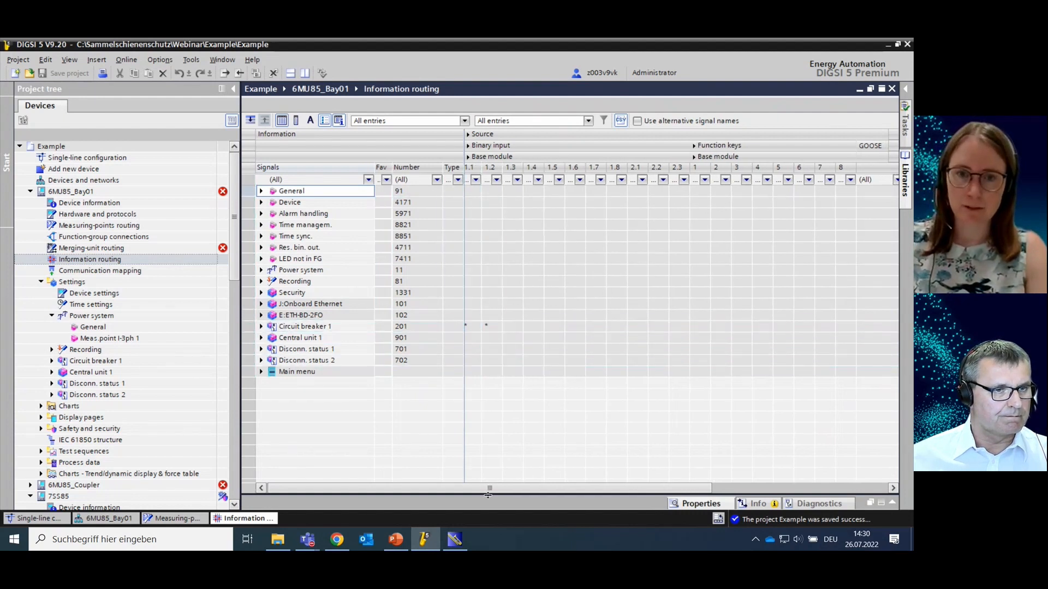
drag(483, 490, 460, 489)
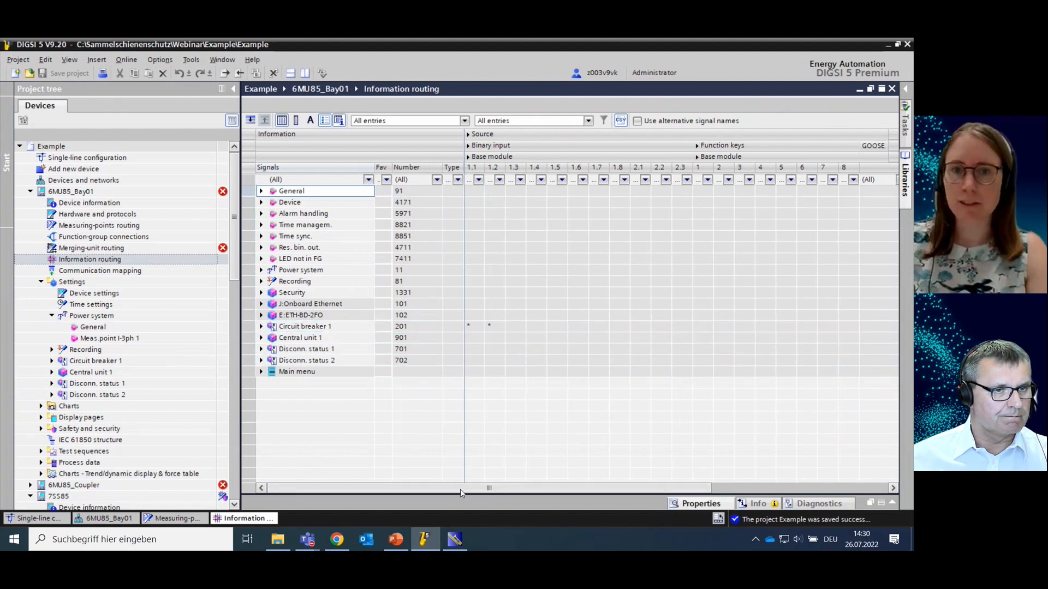
click(261, 350)
click(262, 372)
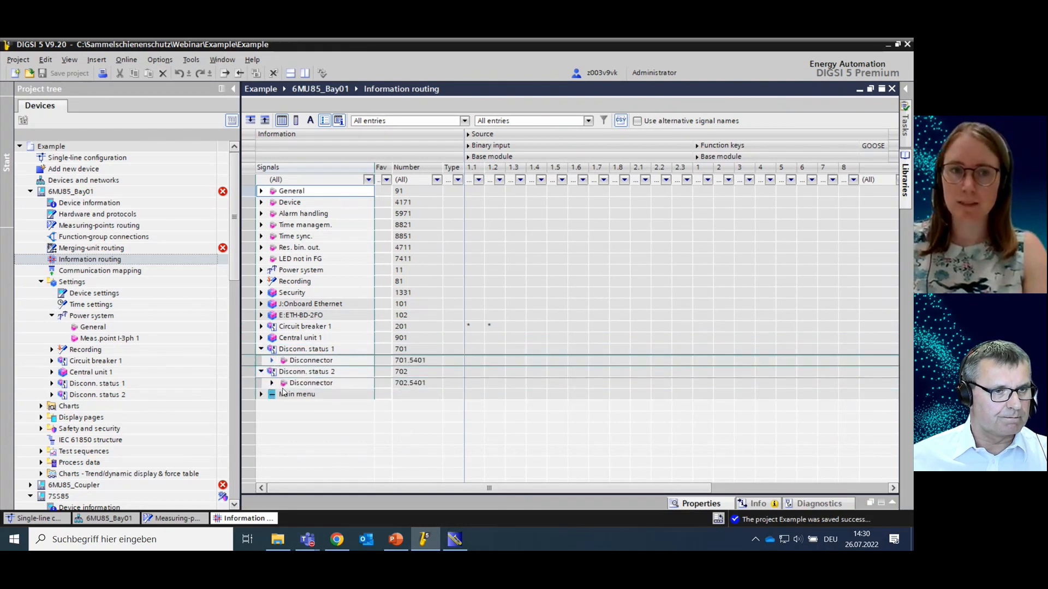
click(272, 360)
click(271, 417)
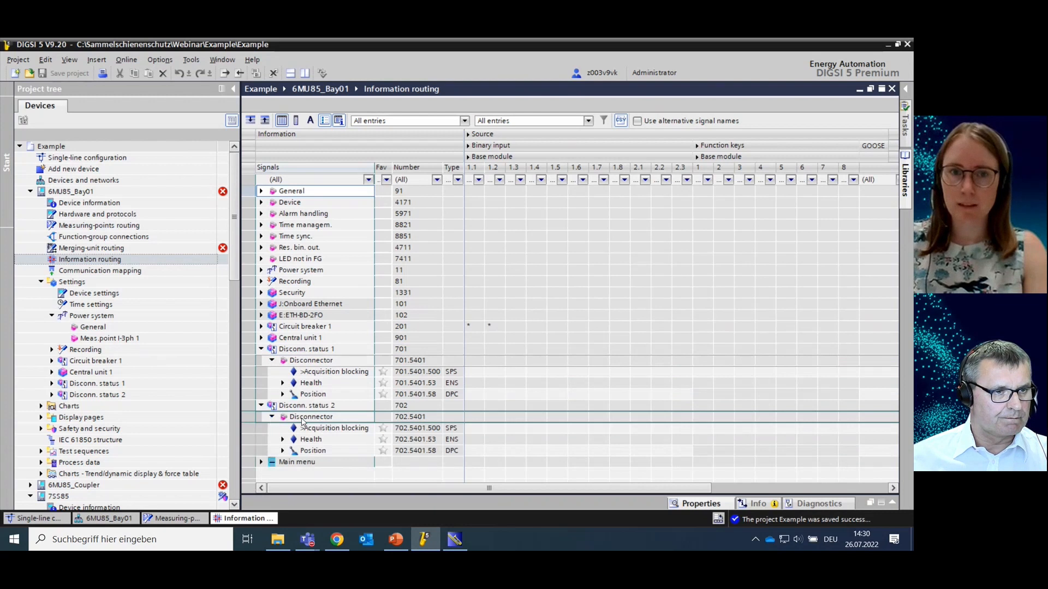
Route the Disconn. status 1 position to binary input 1.3 as OH and binary input 1.4 as CH
right_click(516, 398)
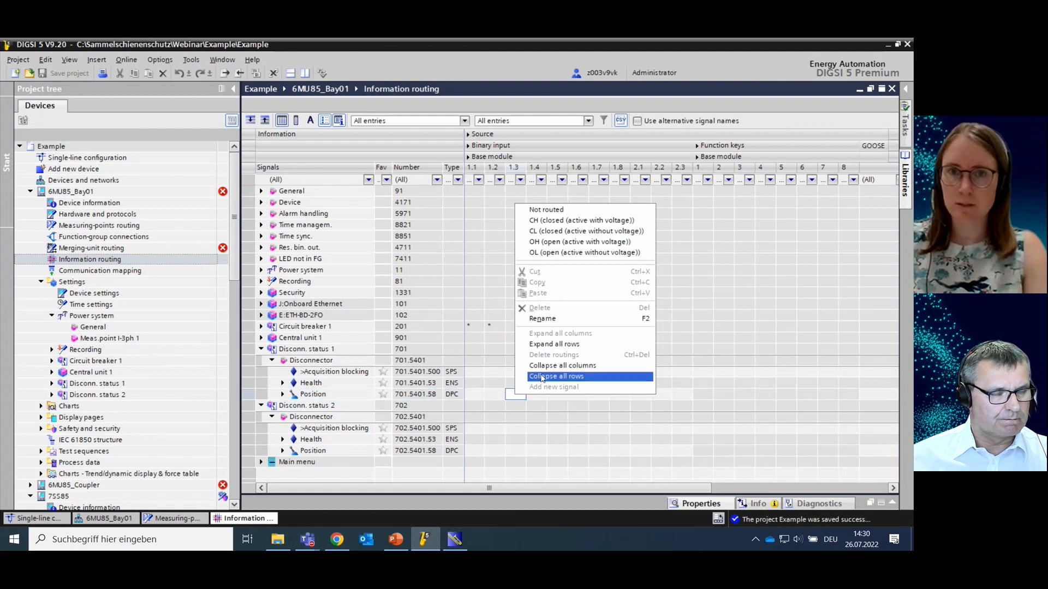
click(579, 243)
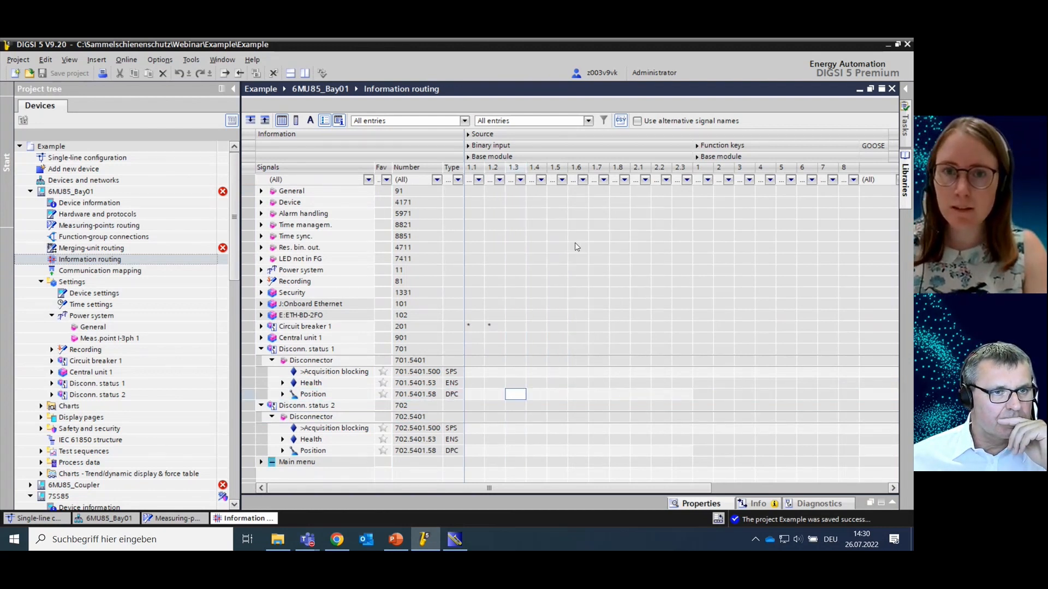
right_click(538, 398)
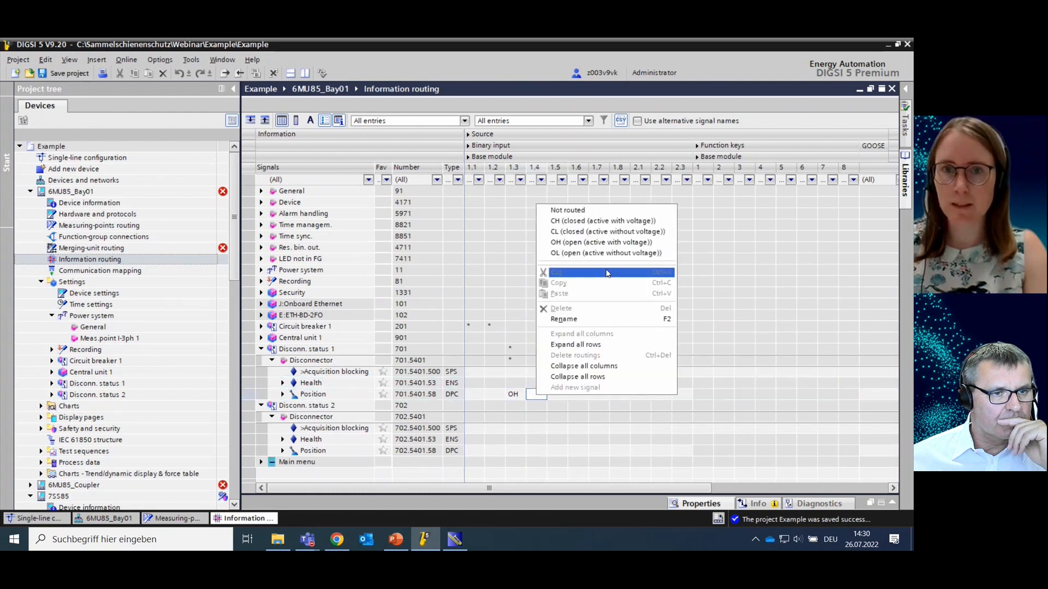
click(600, 221)
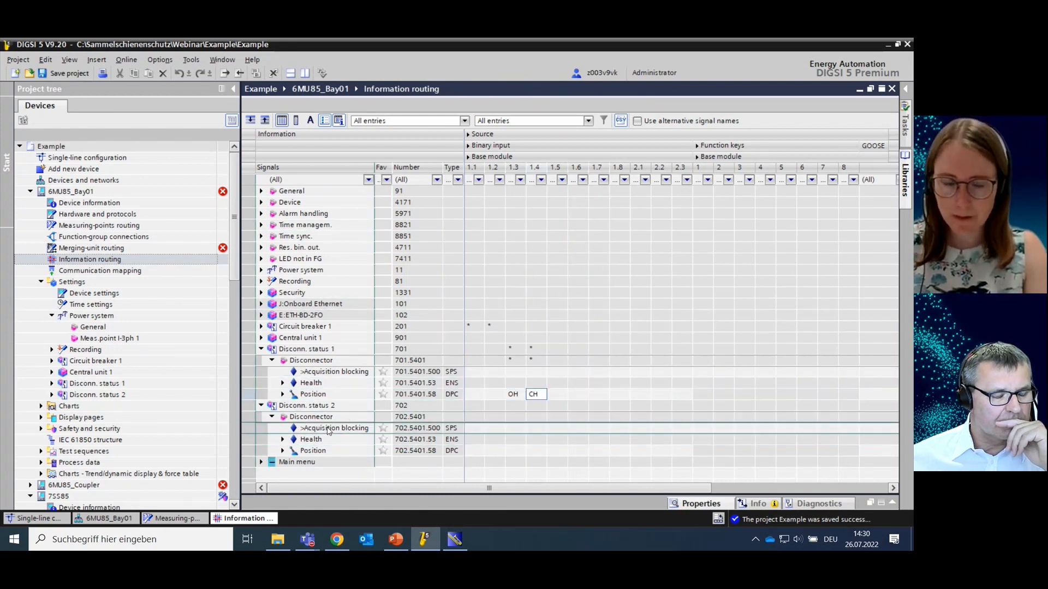
Route the Disconn. status 2 position to binary input 1.5 as OH and binary input 1.6 as CH, and save the project
right_click(559, 454)
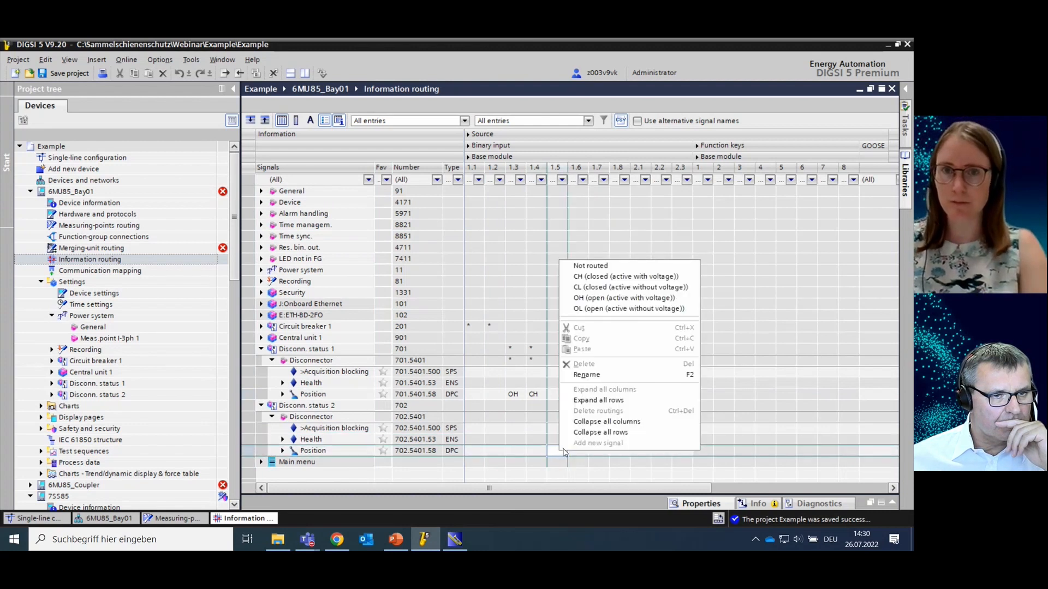
click(624, 299)
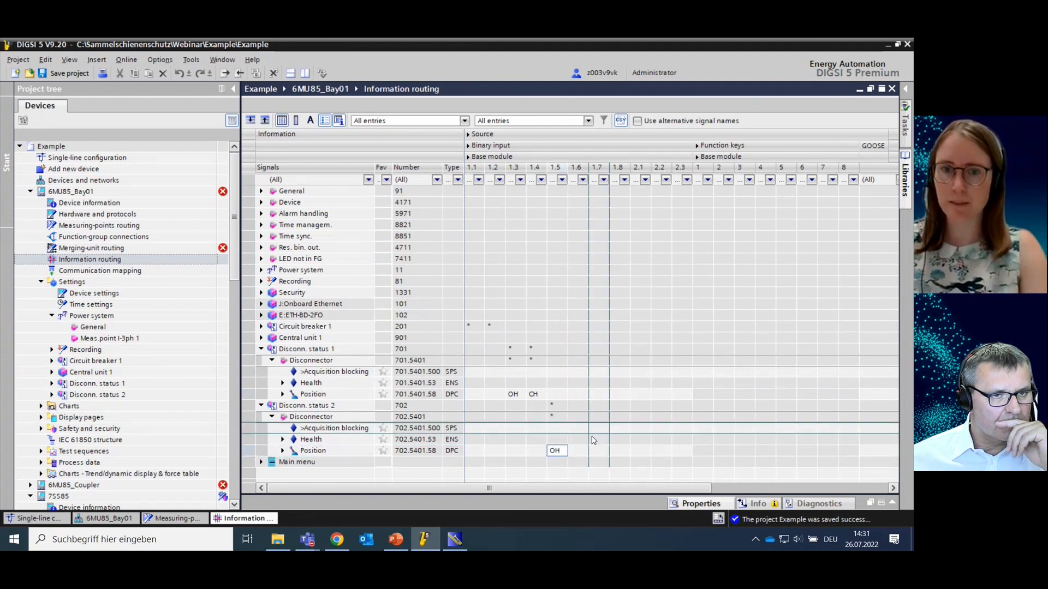
right_click(576, 453)
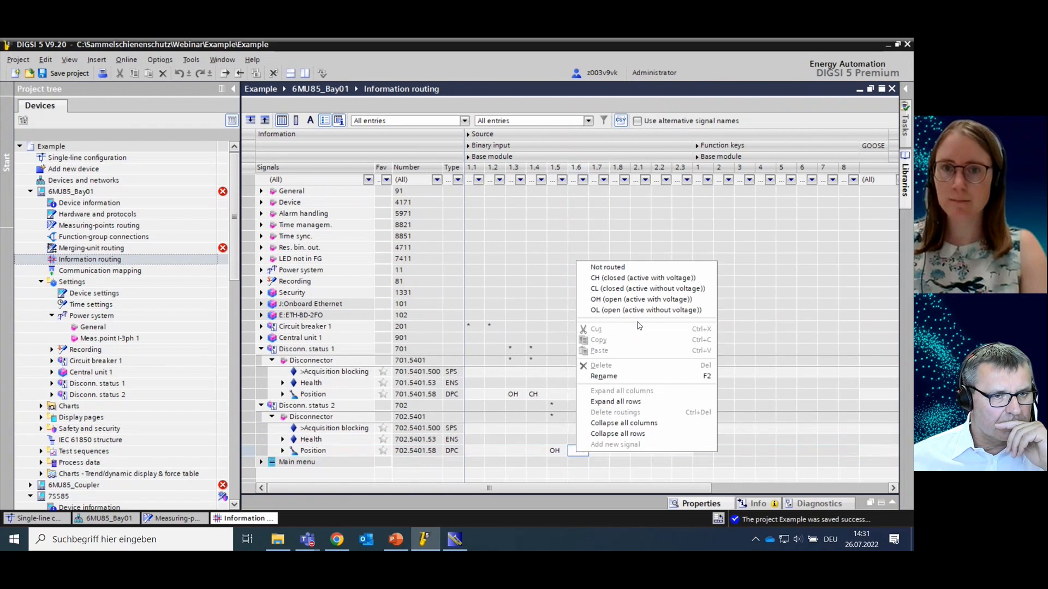
click(631, 278)
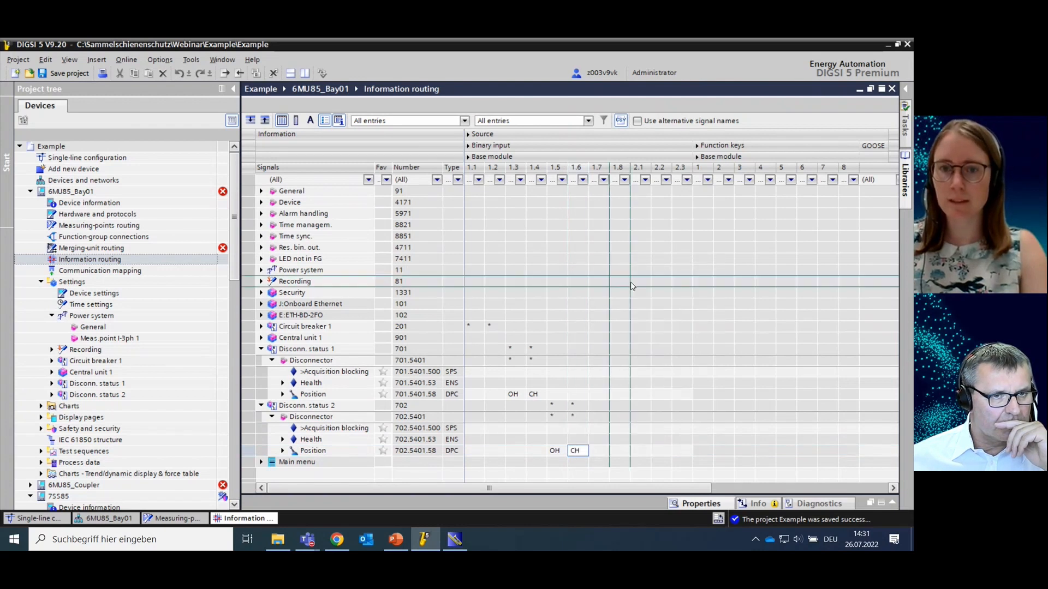
click(55, 74)
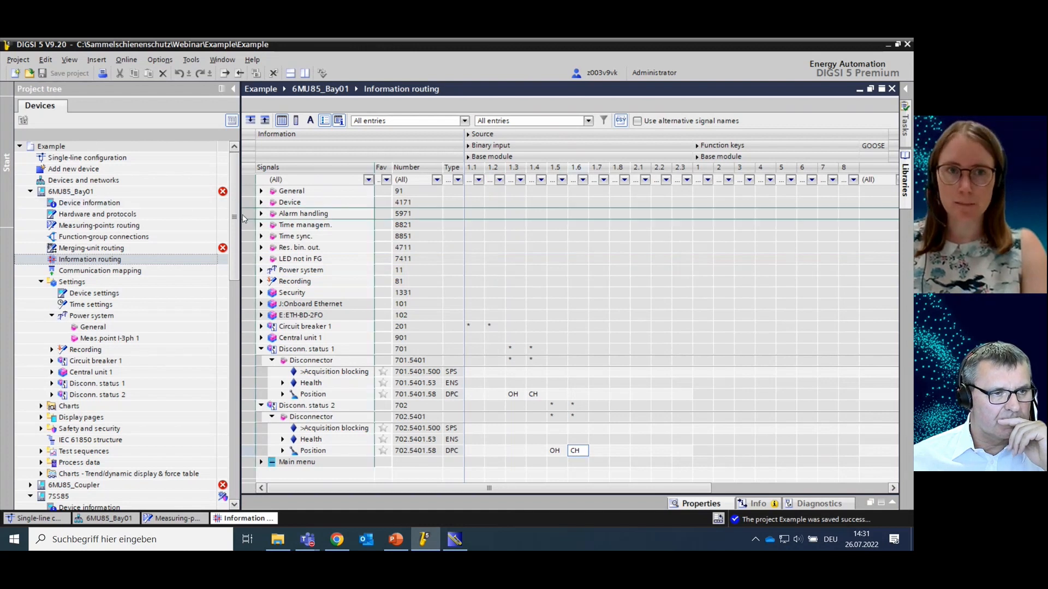
Return to the single-line configuration and expand the 7SS85 device and its Busbar function group to examine the contained functions
scroll(236, 214, down, 3)
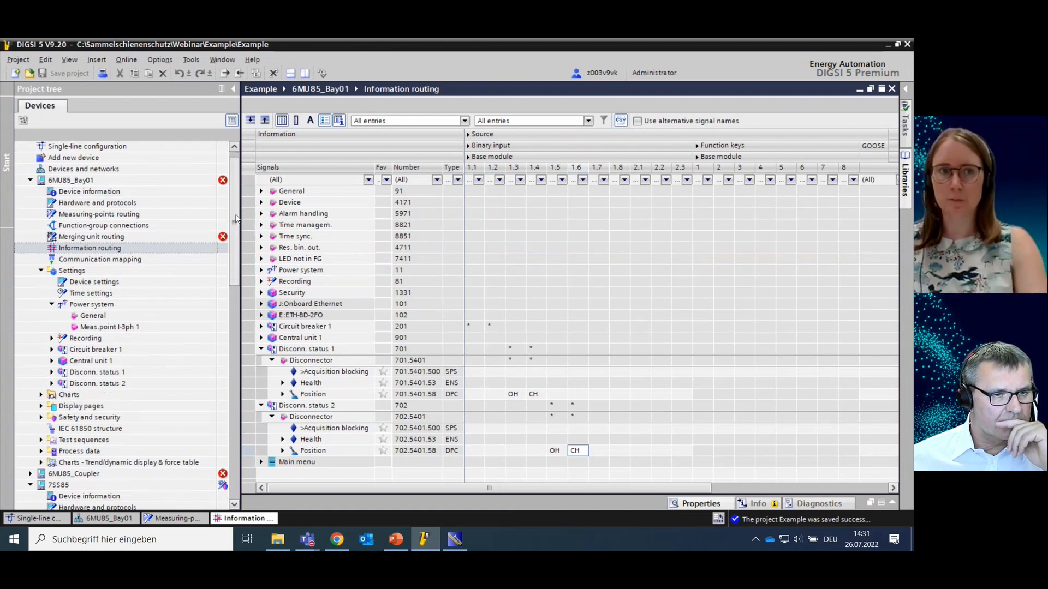
scroll(236, 227, down, 5)
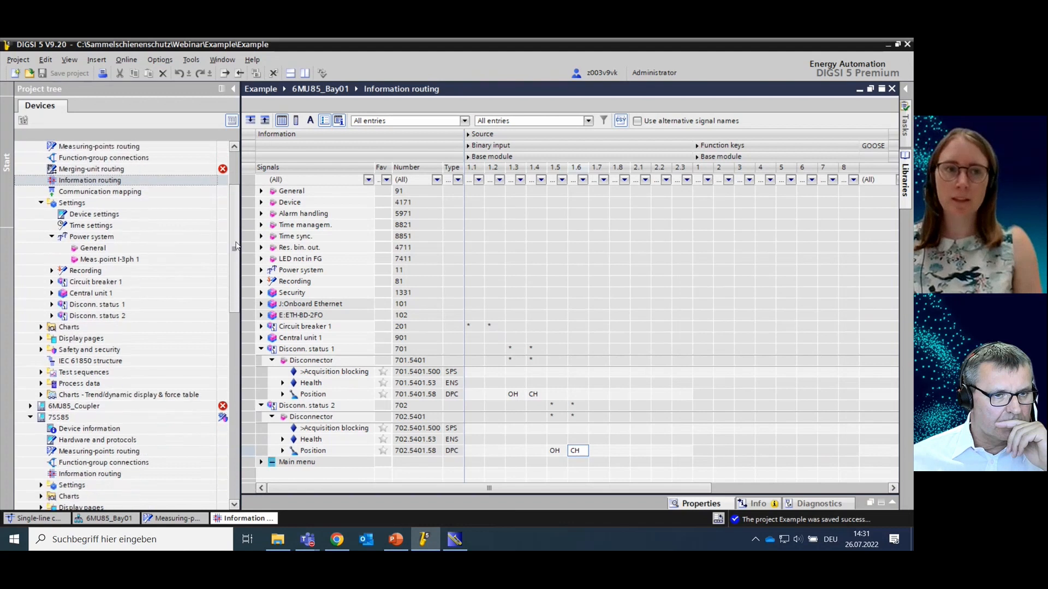
scroll(222, 292, down, 3)
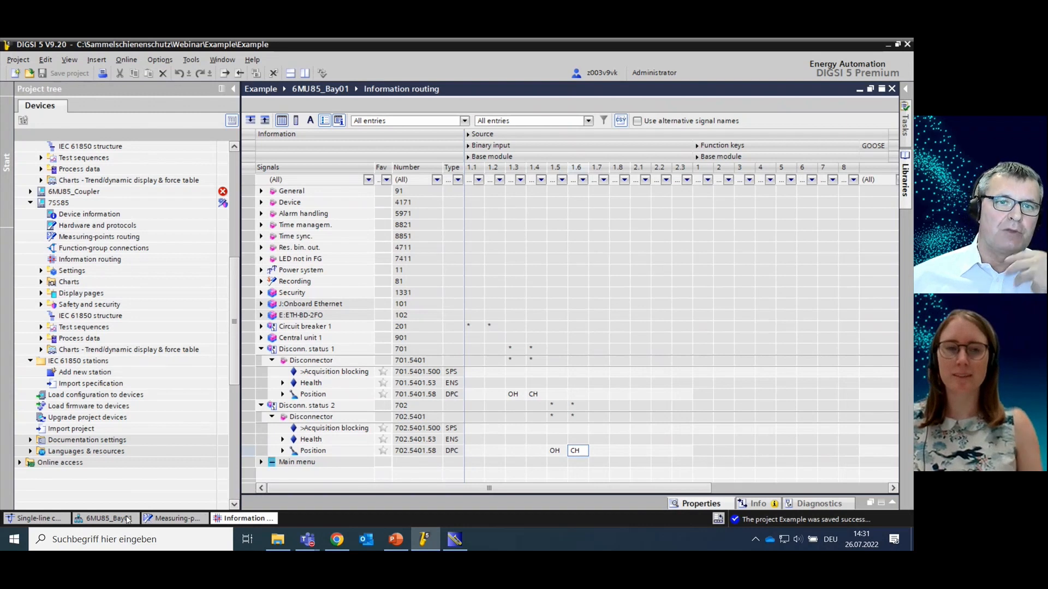
click(36, 518)
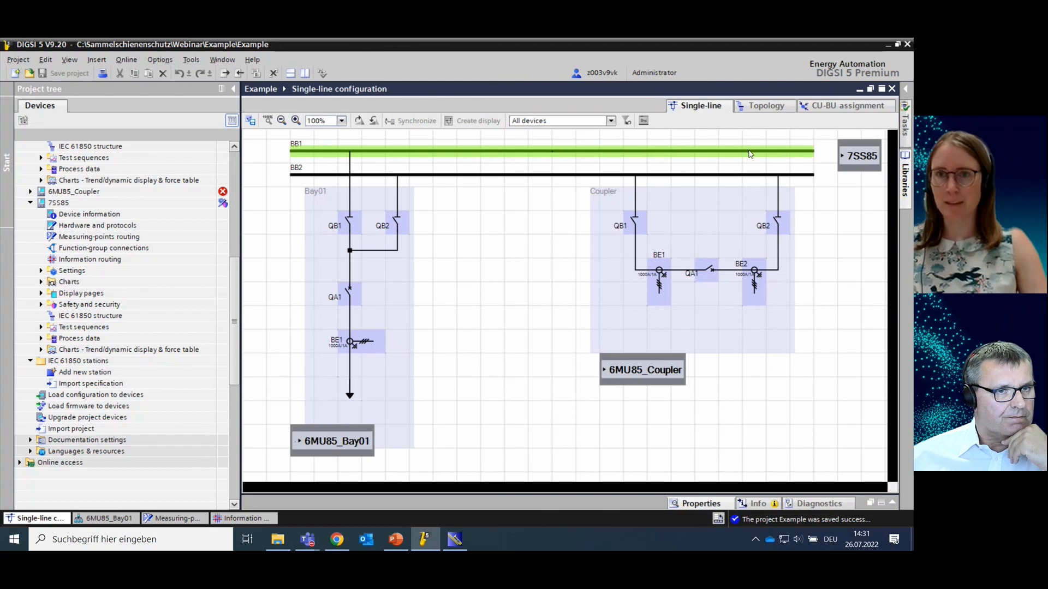
click(842, 156)
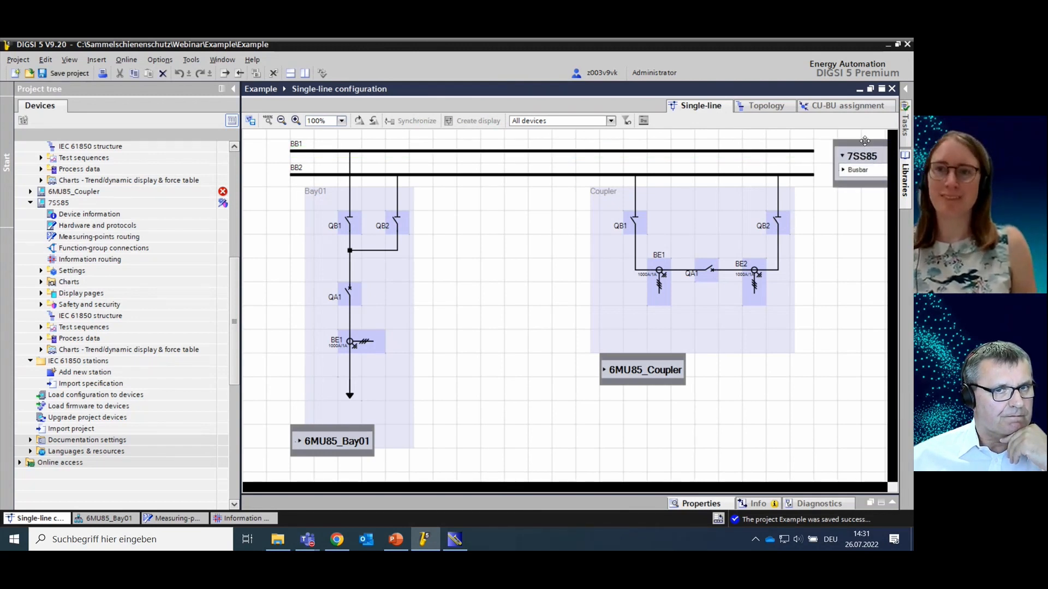
drag(872, 146, 845, 179)
click(845, 179)
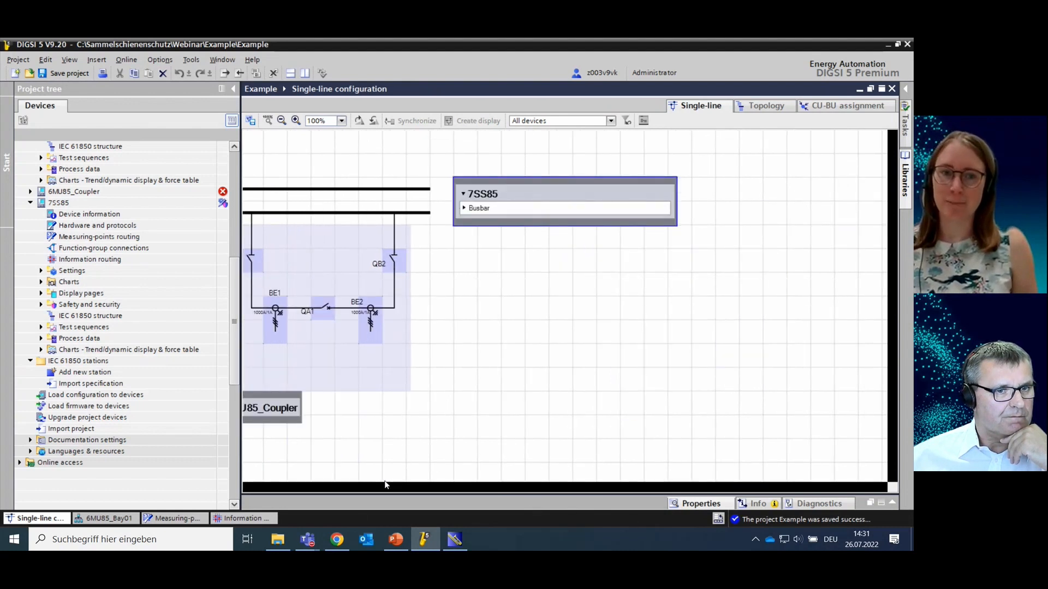
drag(387, 488, 338, 492)
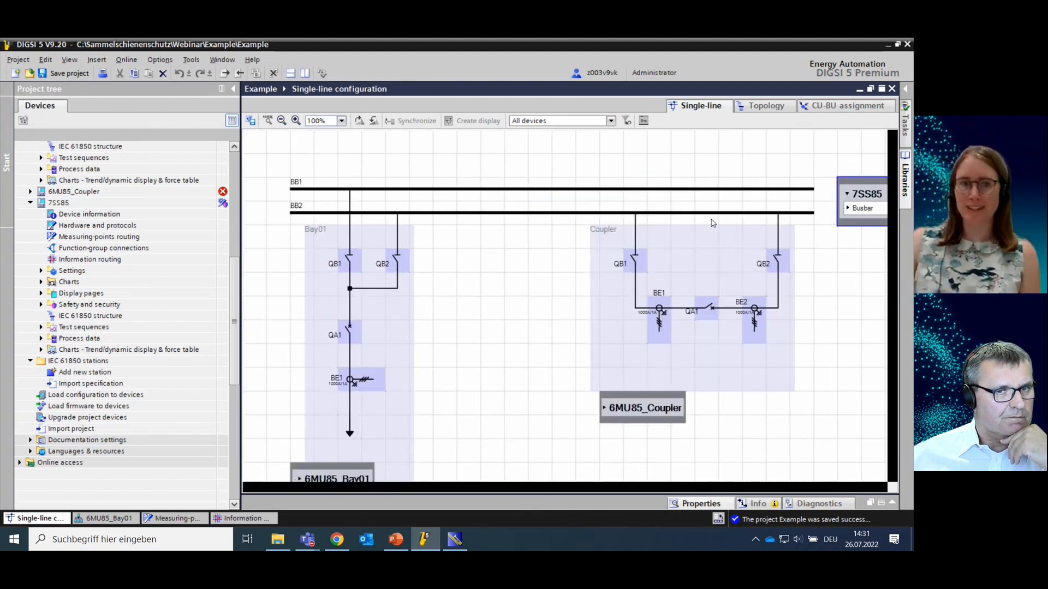
click(847, 209)
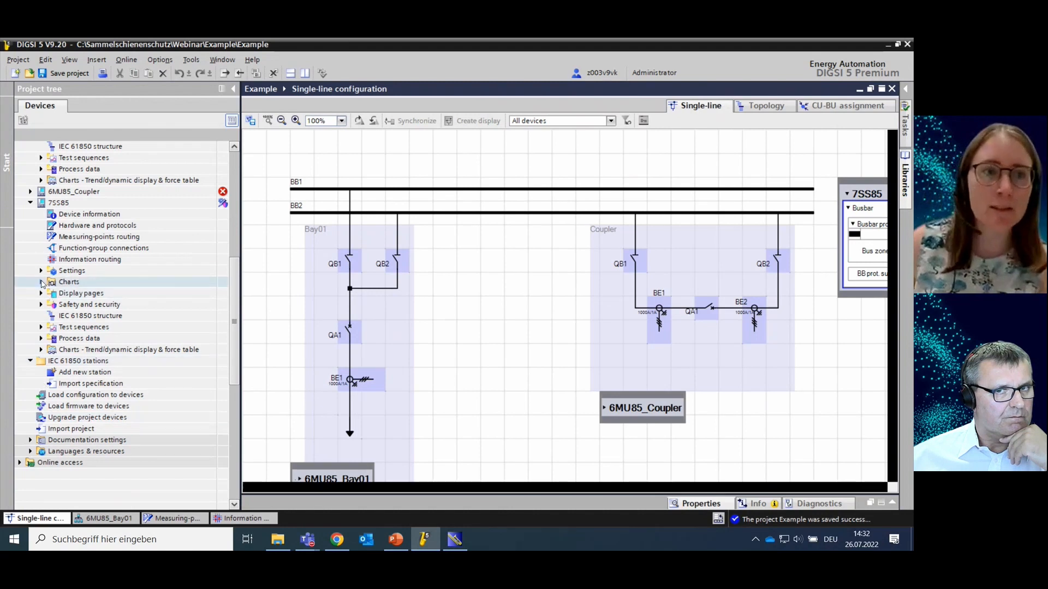
Expand the 7SS85 settings and locate the Busbar protection function extensions for the 7SS85's FG Busbar in the global DIGSI 5 library
click(41, 270)
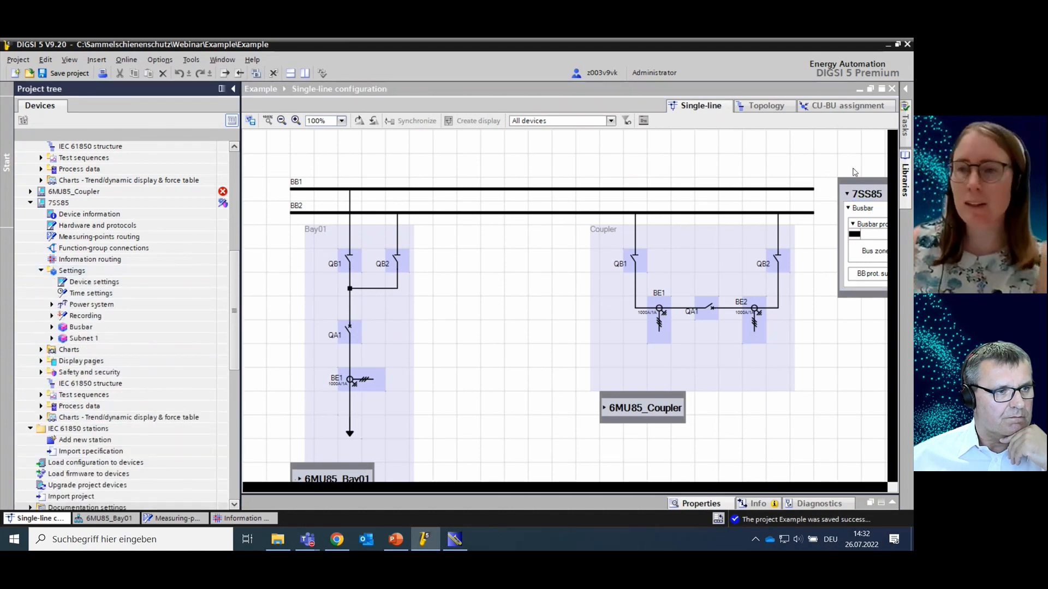
click(906, 173)
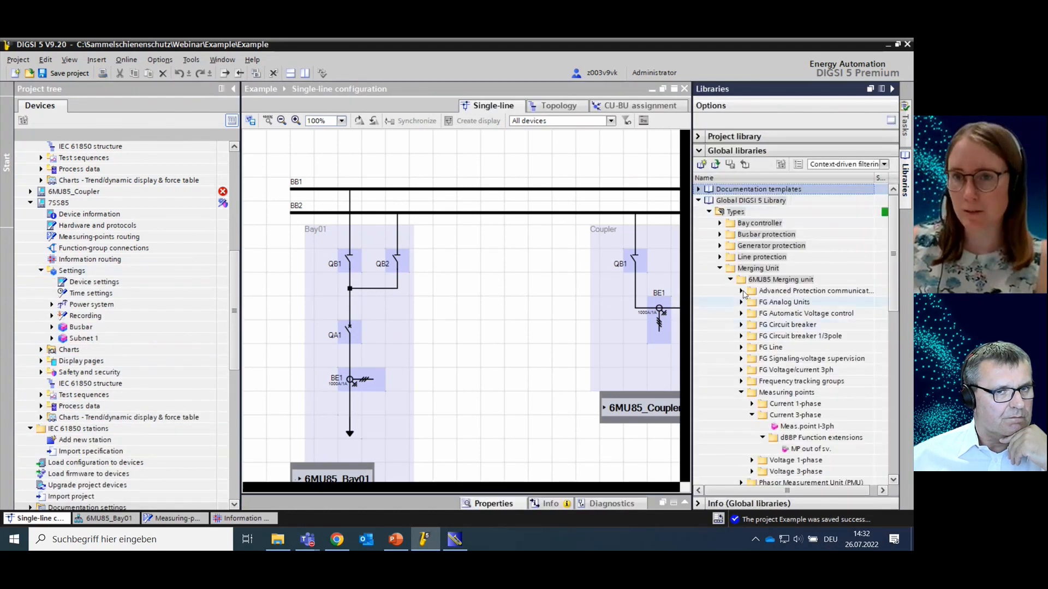
click(709, 212)
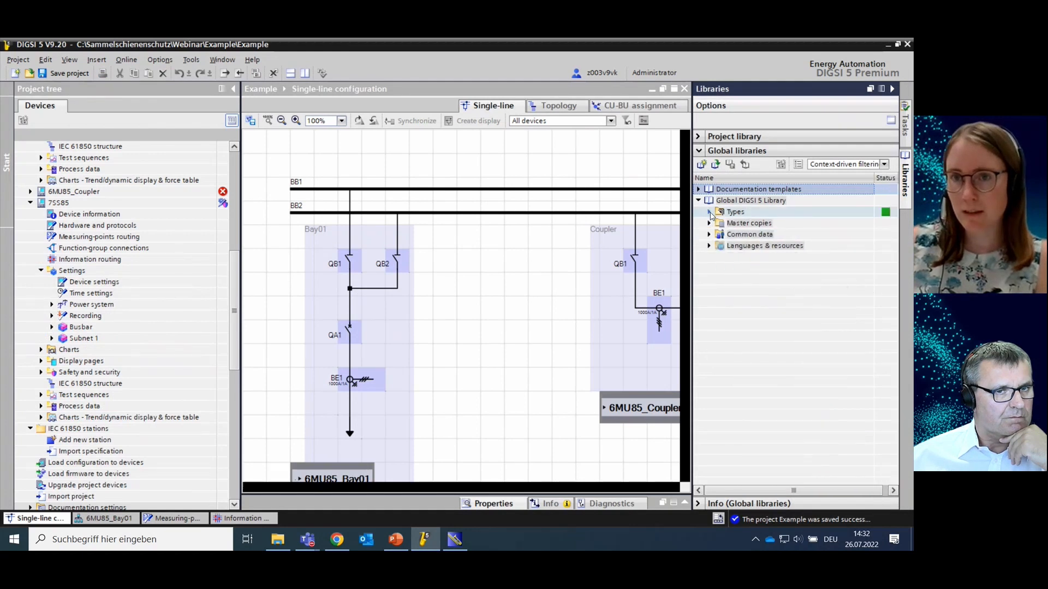
click(709, 212)
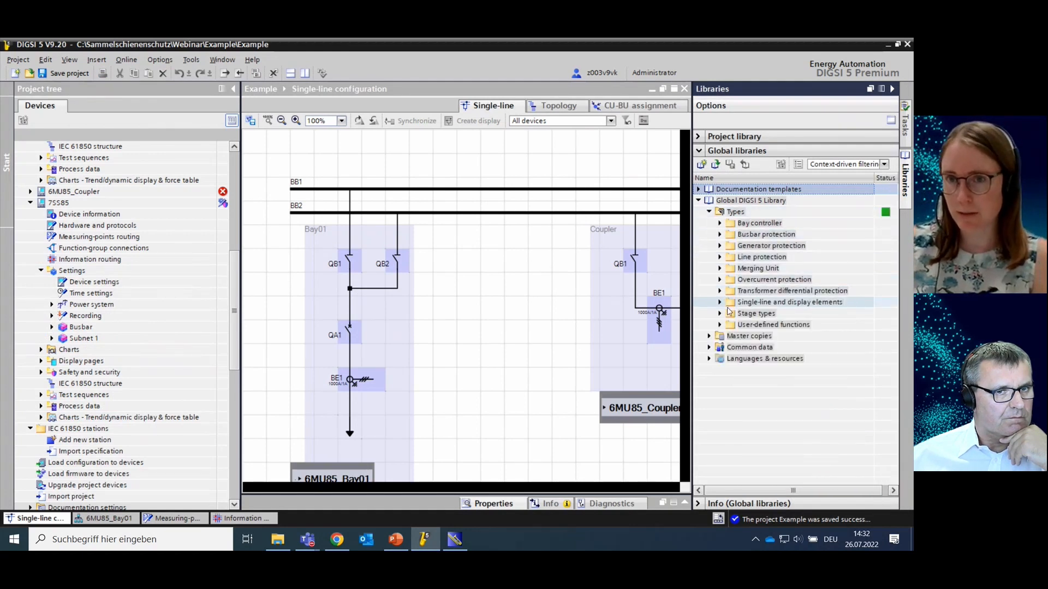
click(720, 235)
click(731, 246)
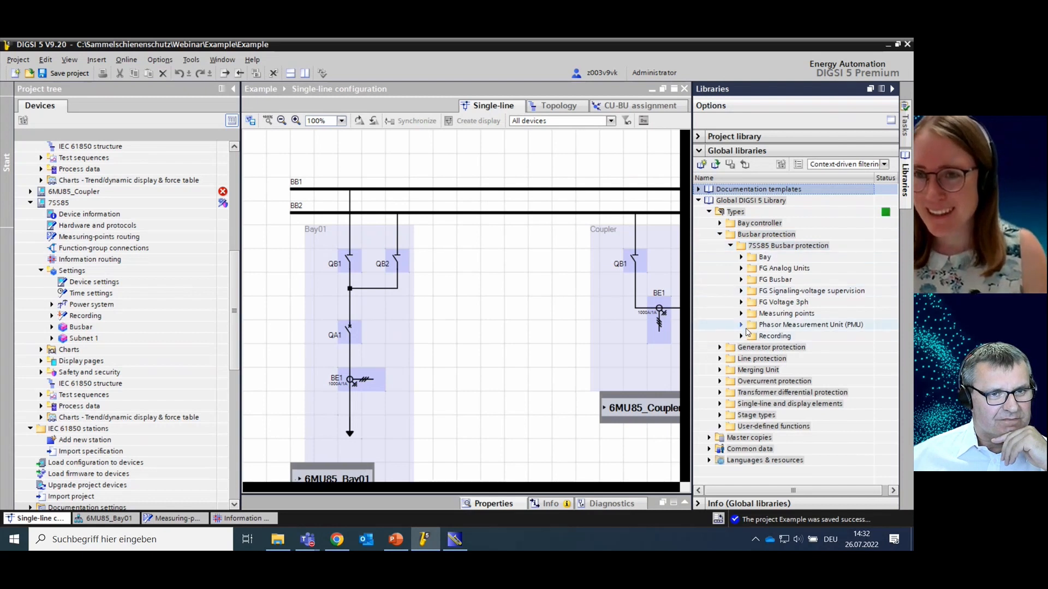
click(741, 280)
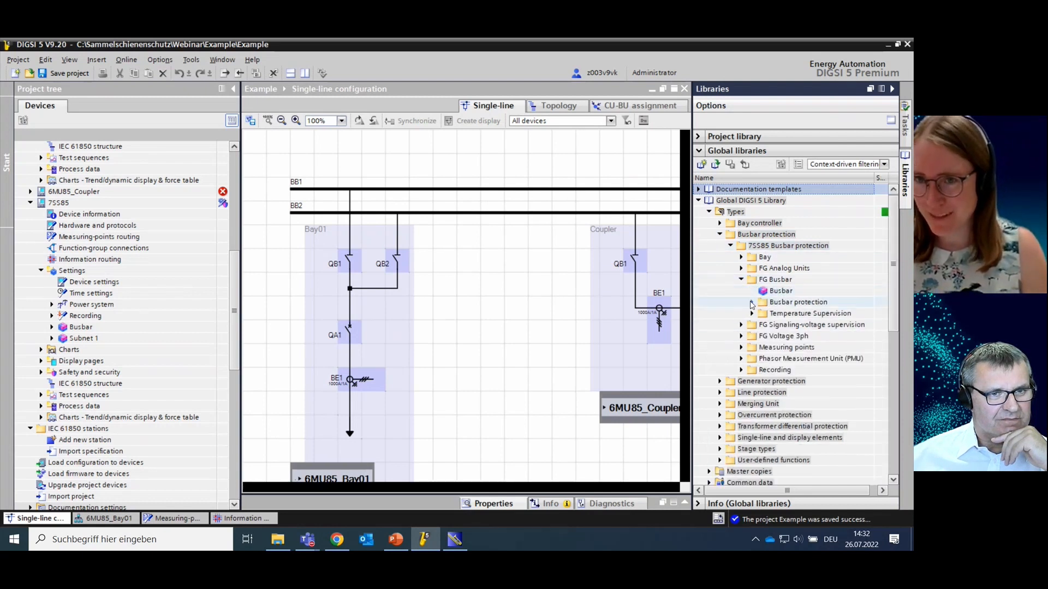
click(752, 302)
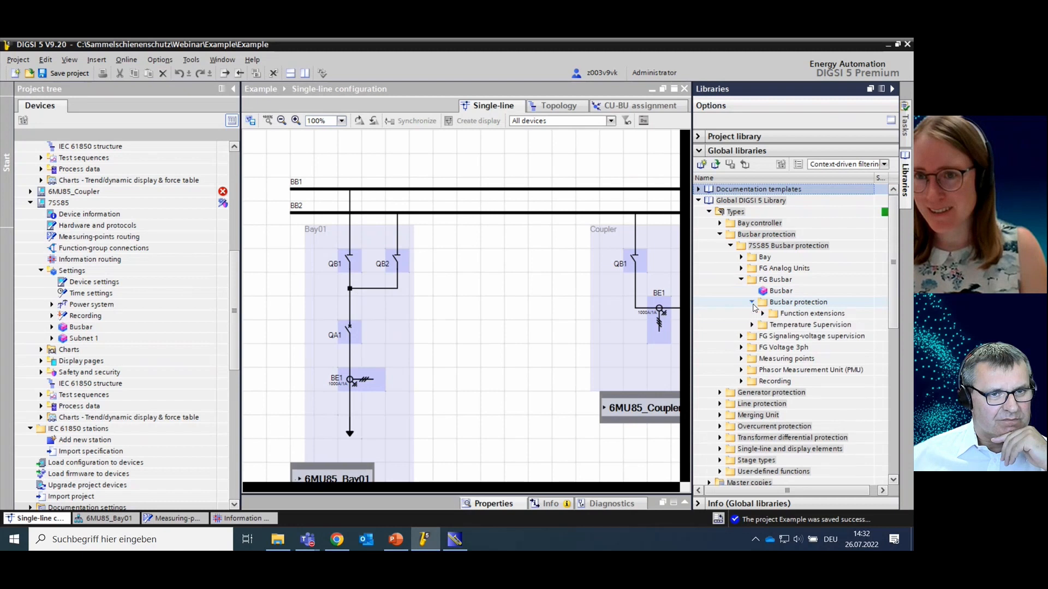
click(763, 315)
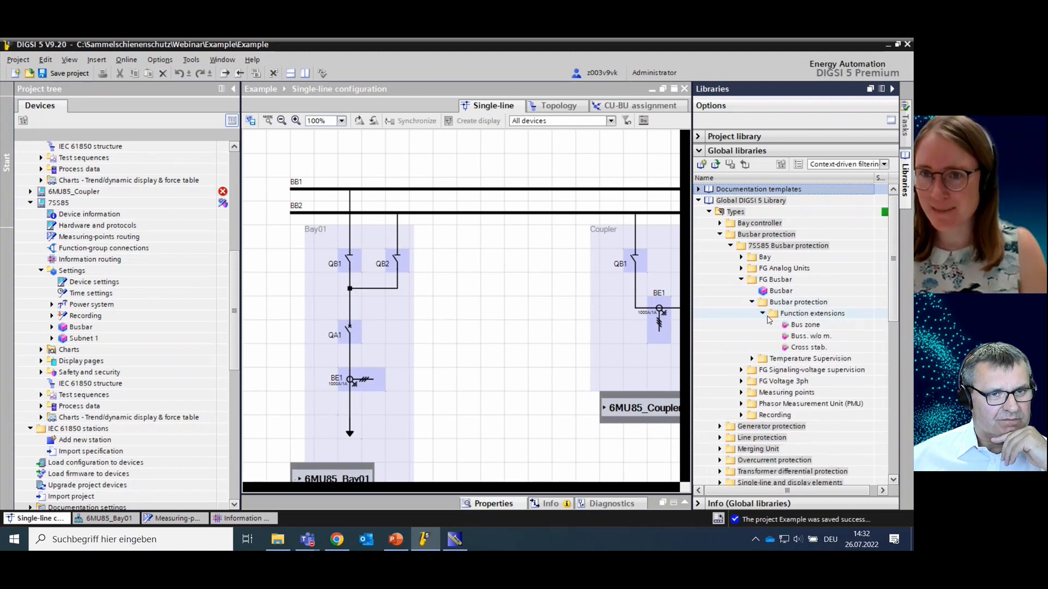
Add another Bus zone from the library to the 7SS85's Busbar protection function and save the project
click(801, 328)
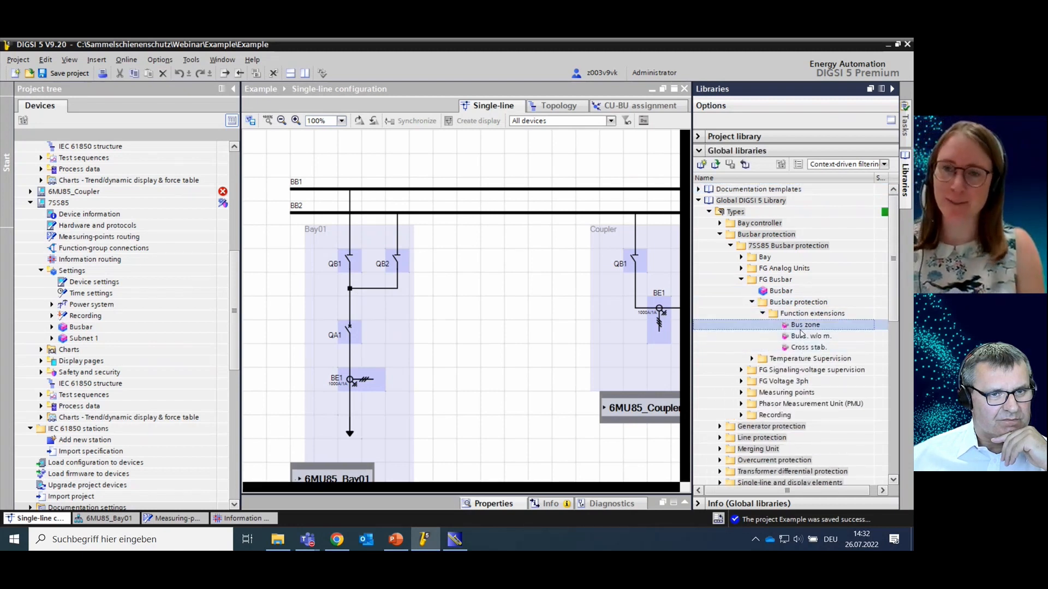
drag(801, 331, 79, 327)
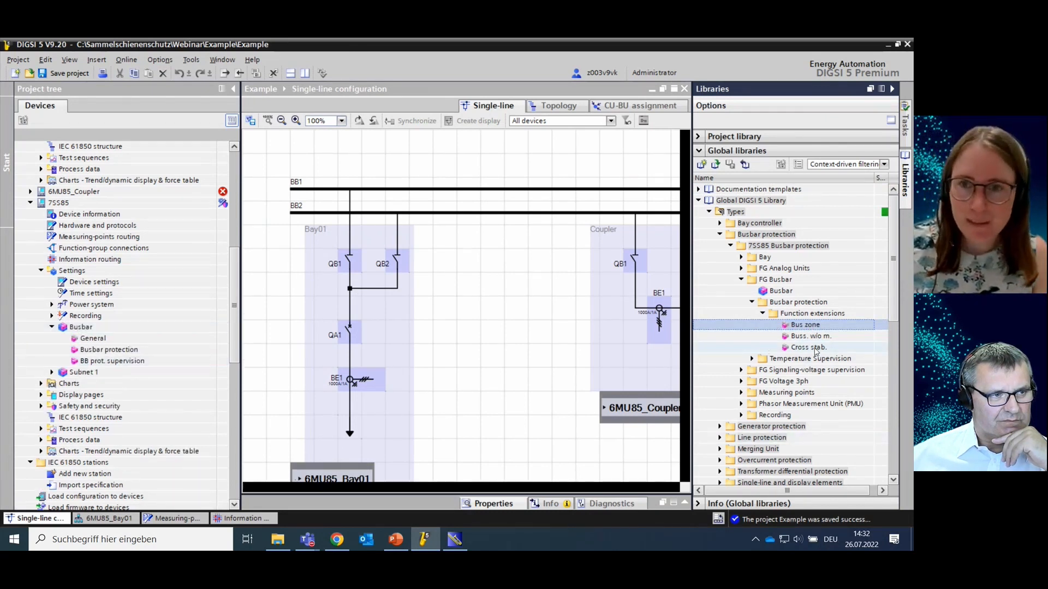
drag(800, 325, 146, 353)
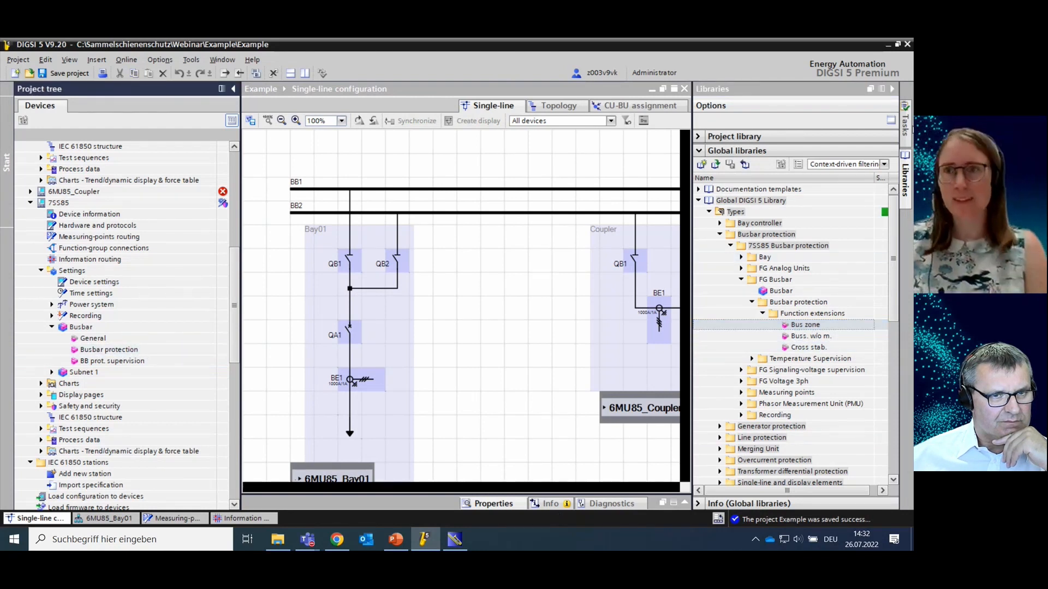
click(892, 88)
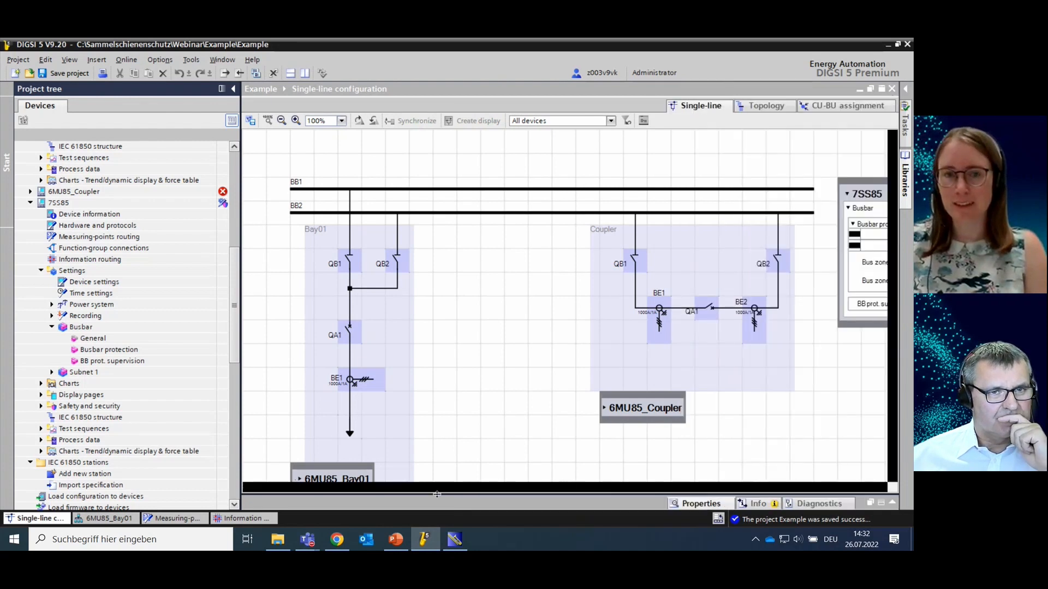
scroll(480, 351, down, 2)
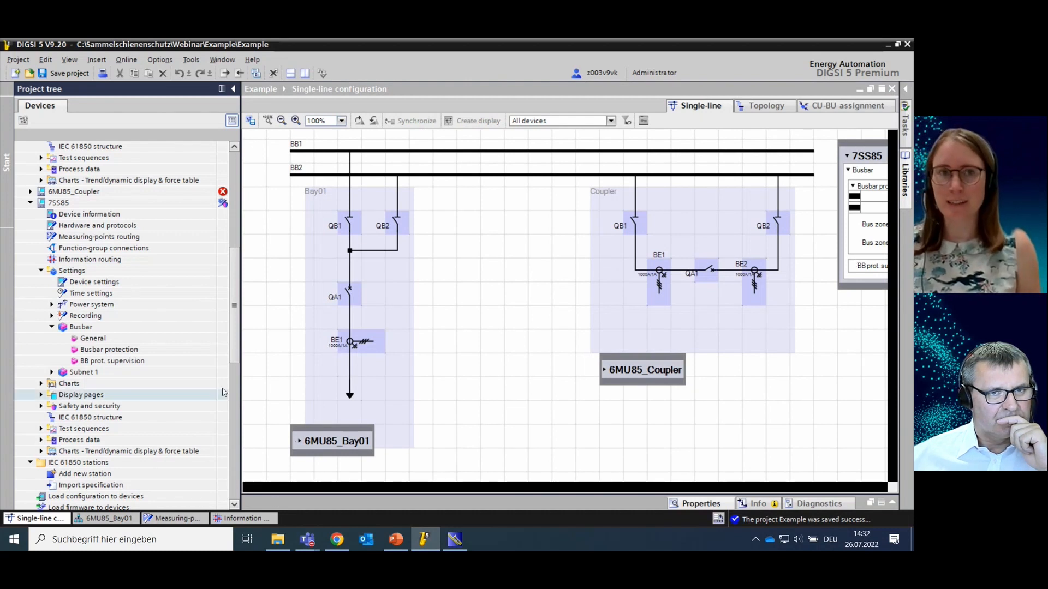
click(233, 88)
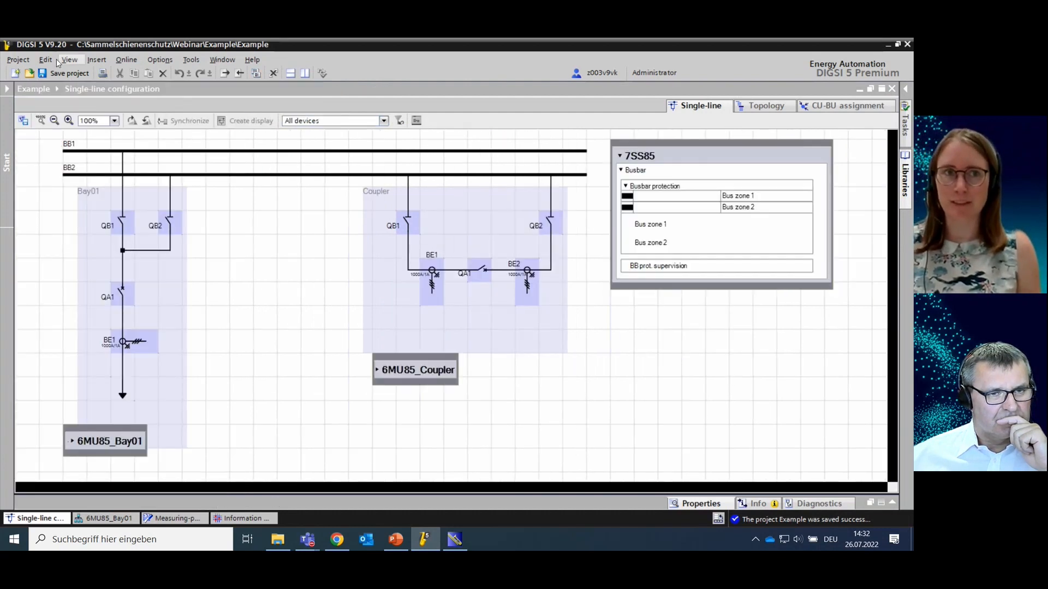
click(62, 76)
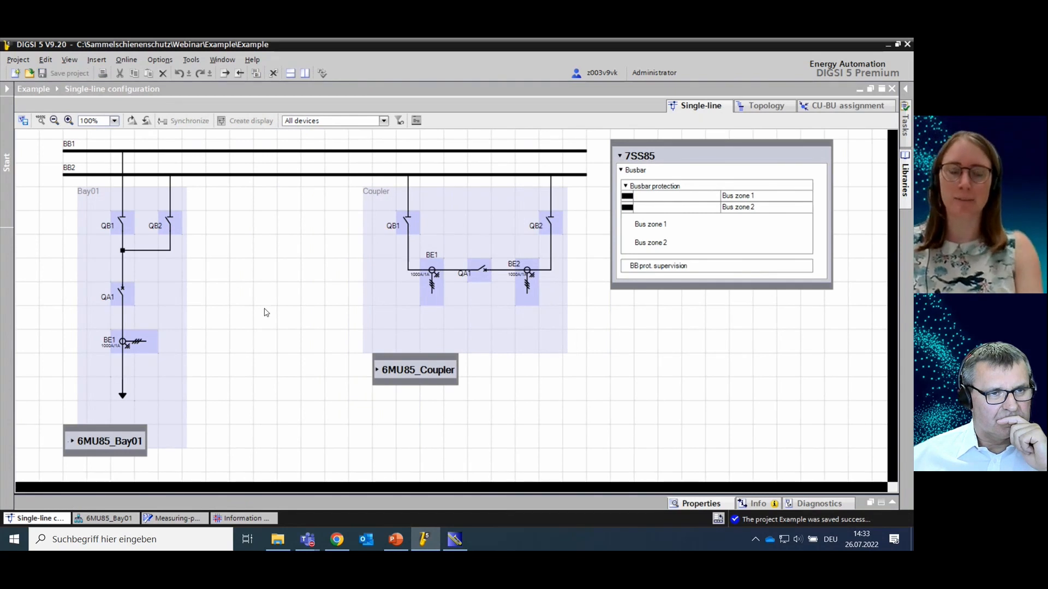
Expand the 6MU85_Bay01 and 6MU85_Coupler devices in the single-line configuration to show their function groups
click(115, 121)
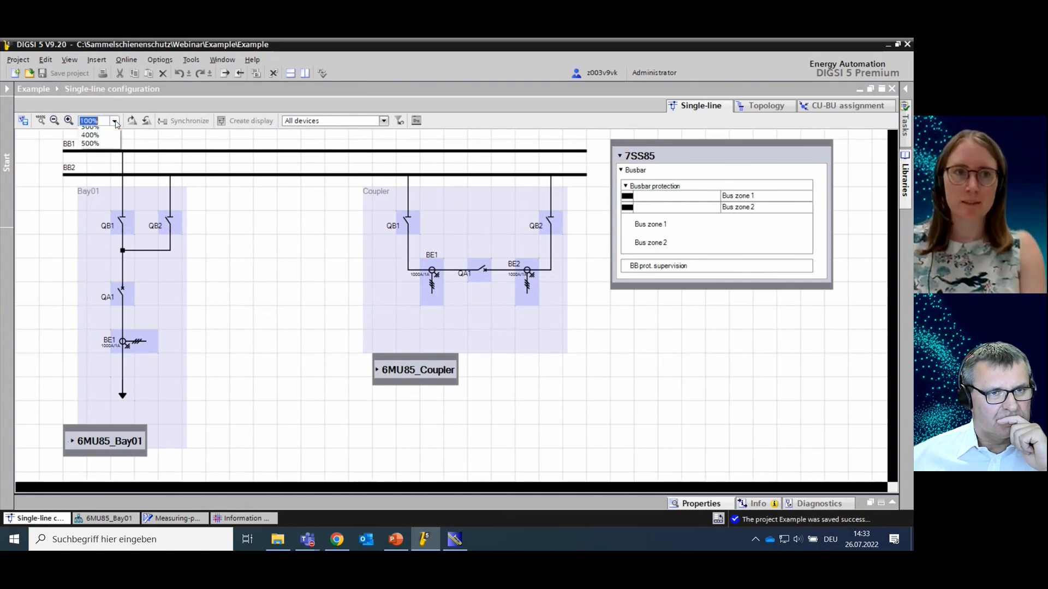
click(97, 140)
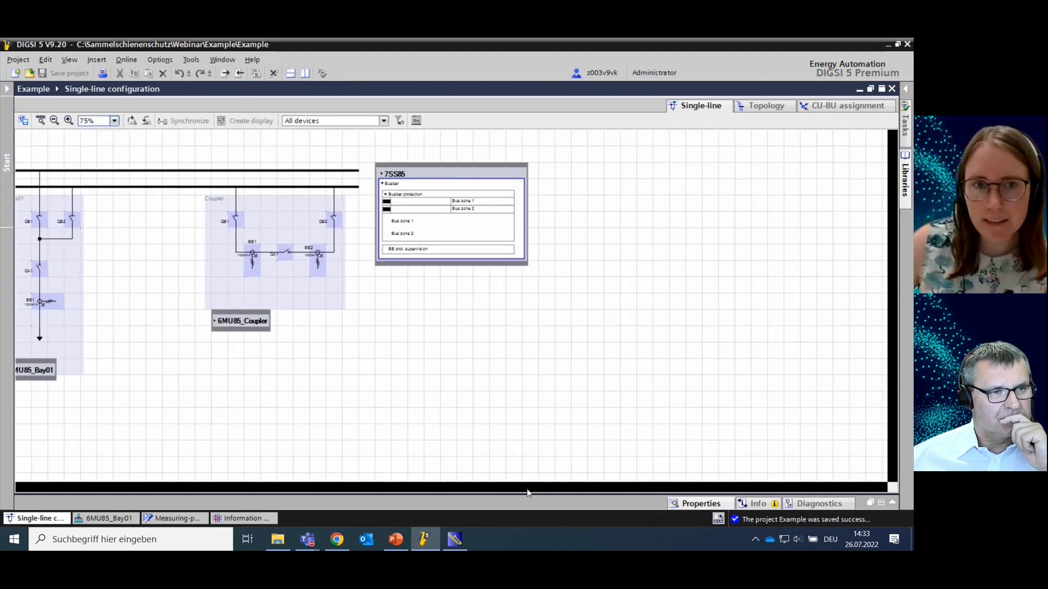
drag(527, 490, 403, 489)
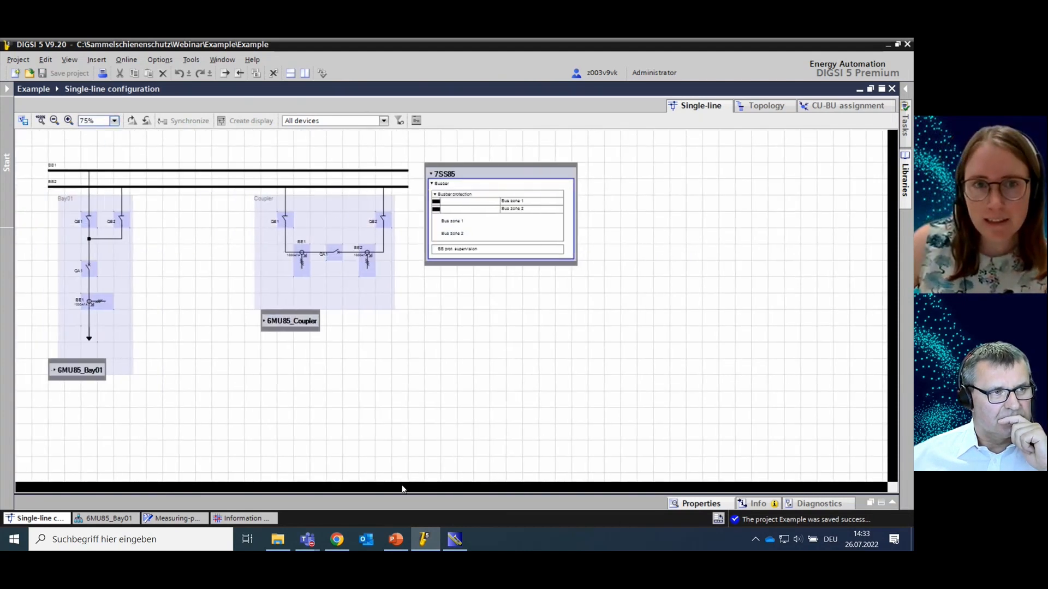
click(54, 371)
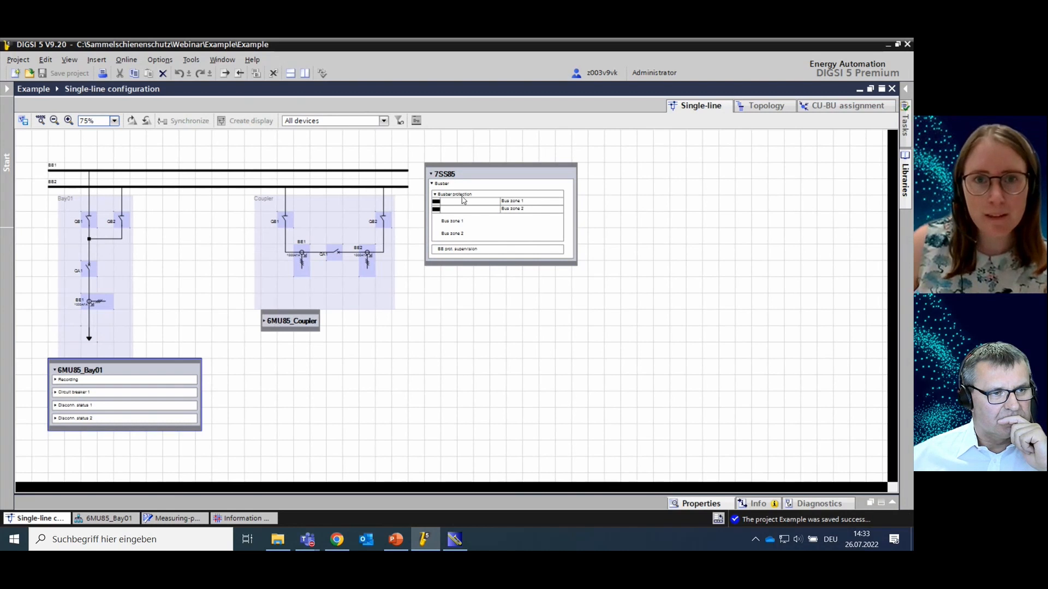
click(265, 321)
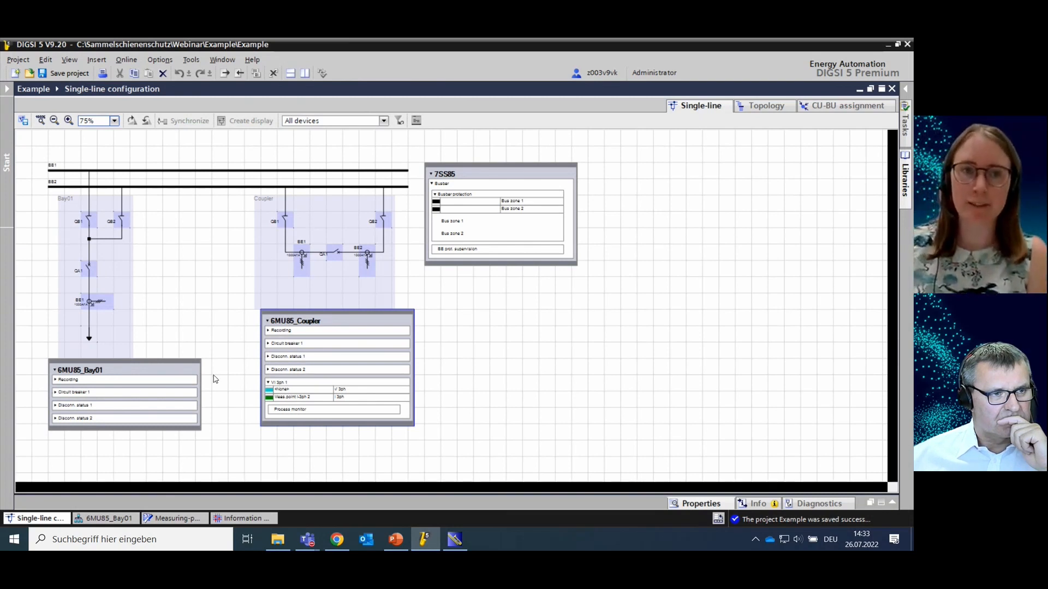
Connect Circuit breaker 1 of 6MU85_Bay01 to the Bay01 diagram, linking Meas.point I-3ph 1 to BE1 and Circuit breaker to QA1
click(55, 393)
scroll(89, 442, down, 3)
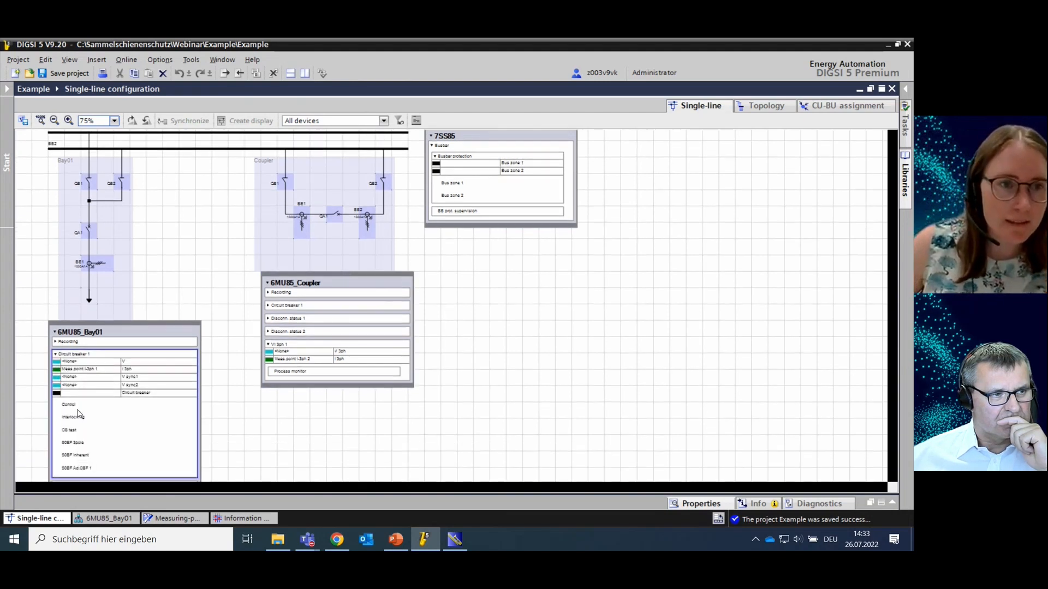
scroll(71, 385, up, 1)
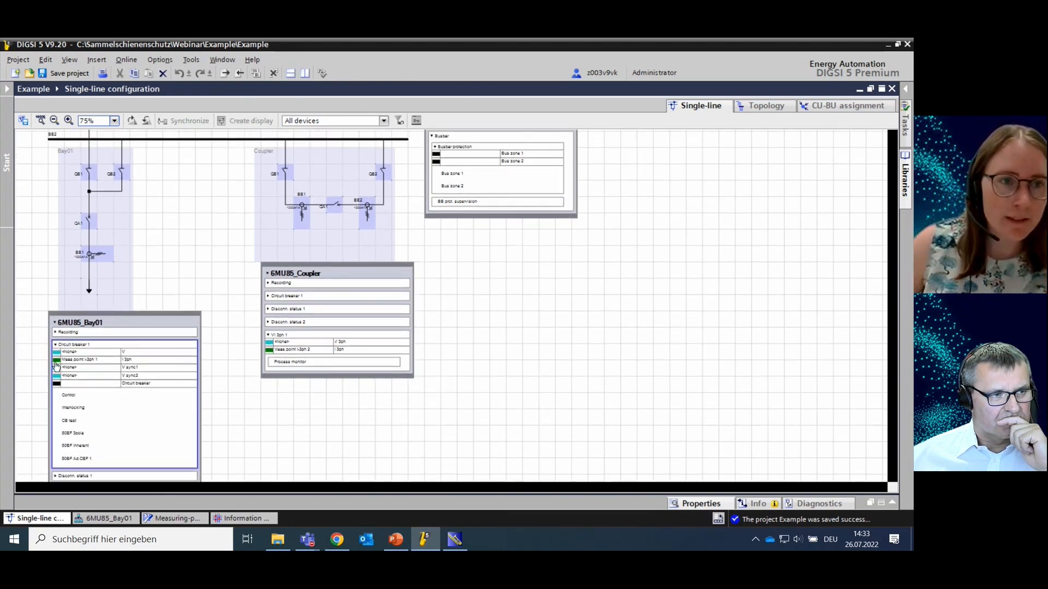
drag(56, 360, 105, 257)
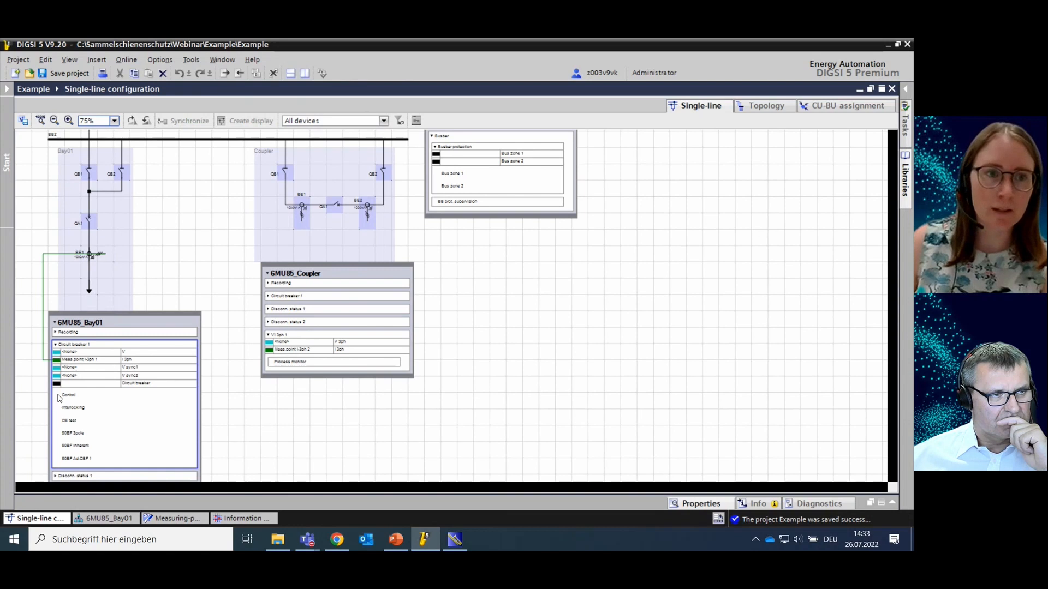
mouse_move(60, 387)
mouse_down()
mouse_move(46, 369)
mouse_move(91, 217)
mouse_move(91, 230)
mouse_up()
Link Disconn. status 1 of 6MU85_Bay01 to QB1 and Disconn. status 2 to QB2 in Bay01, and collapse the device
scroll(66, 327, down, 2)
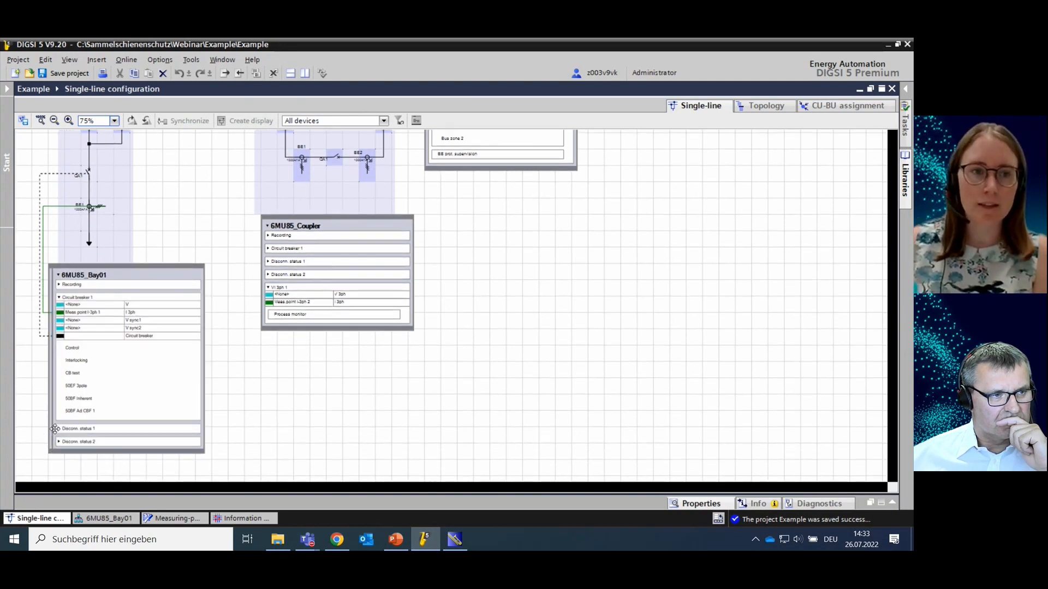
drag(55, 429, 55, 413)
click(56, 412)
click(55, 440)
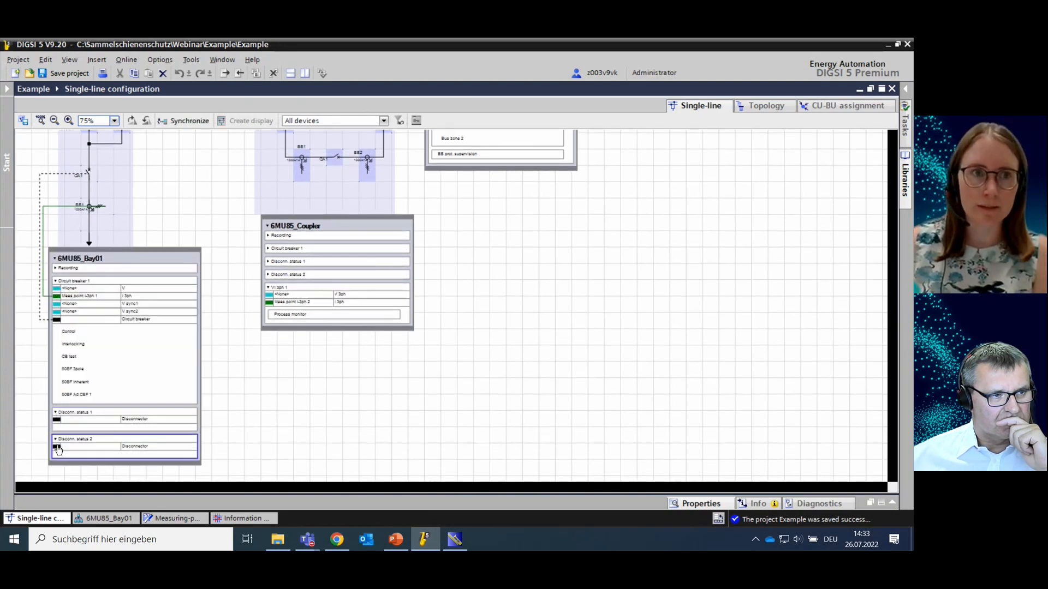
scroll(58, 450, up, 1)
mouse_move(58, 449)
mouse_down()
mouse_move(46, 367)
mouse_move(120, 162)
mouse_move(89, 168)
mouse_move(89, 179)
mouse_up()
scroll(121, 395, down, 1)
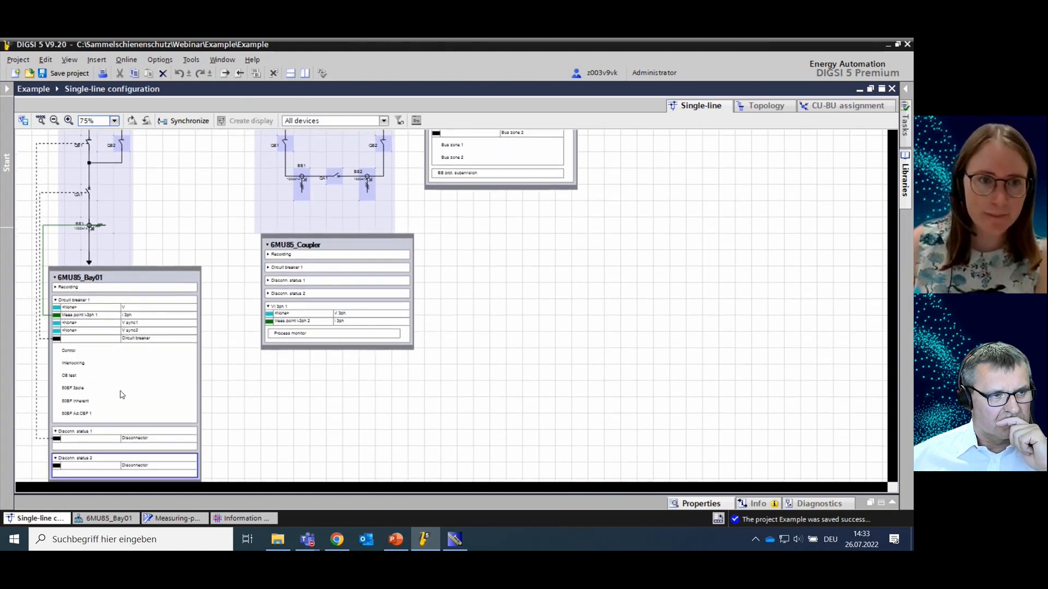
mouse_move(57, 466)
mouse_down()
mouse_move(54, 368)
mouse_move(125, 151)
mouse_move(121, 186)
mouse_up()
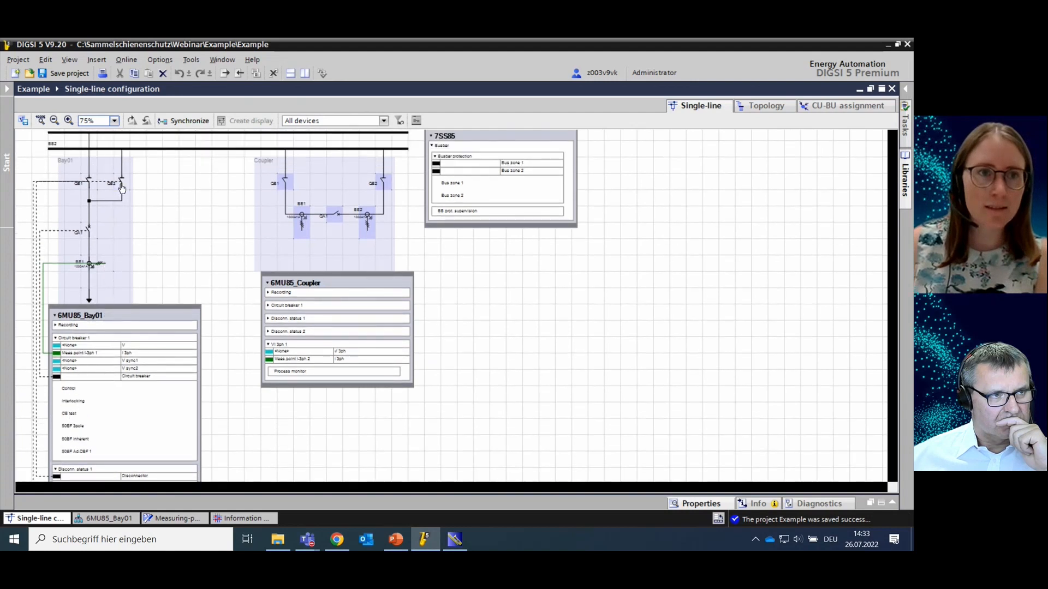
click(55, 316)
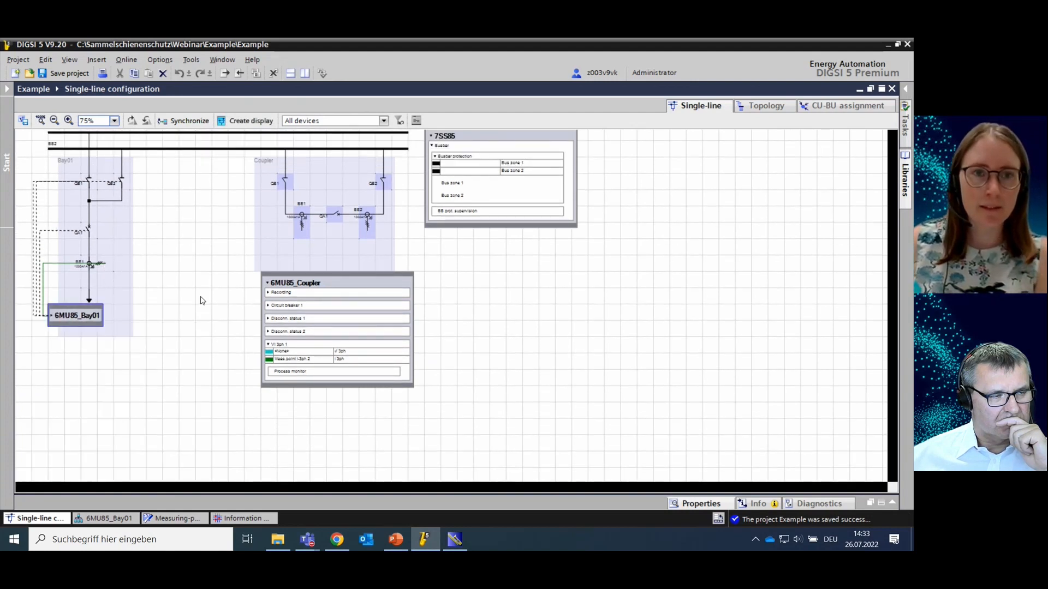
Connect Circuit breaker 1 of 6MU85_Coupler to the Coupler bay, linking Meas.point I-3ph 1 to BE1 and Circuit breaker to QA1
click(268, 306)
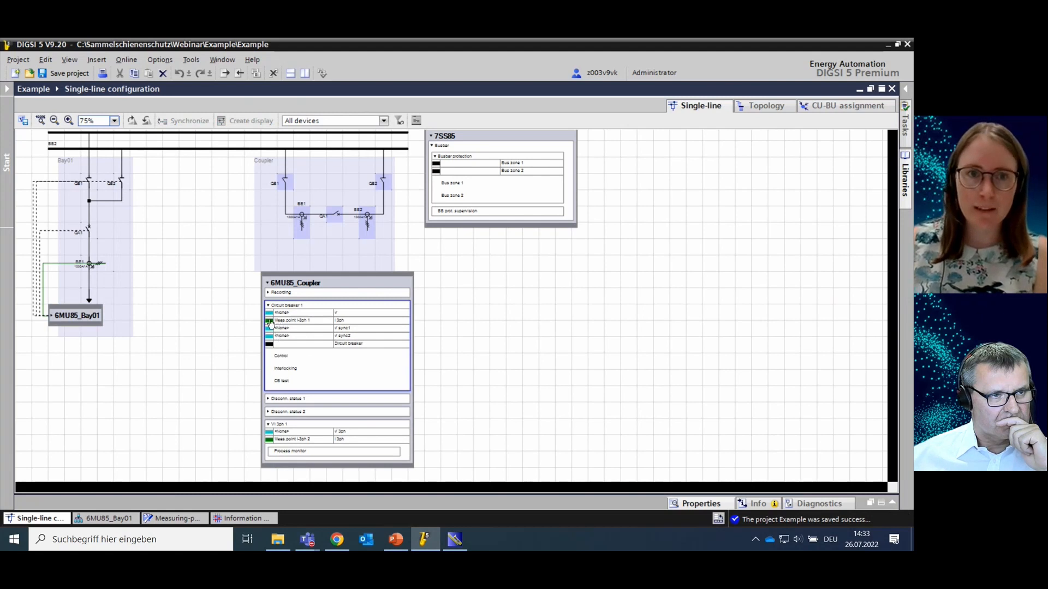
drag(270, 324, 310, 236)
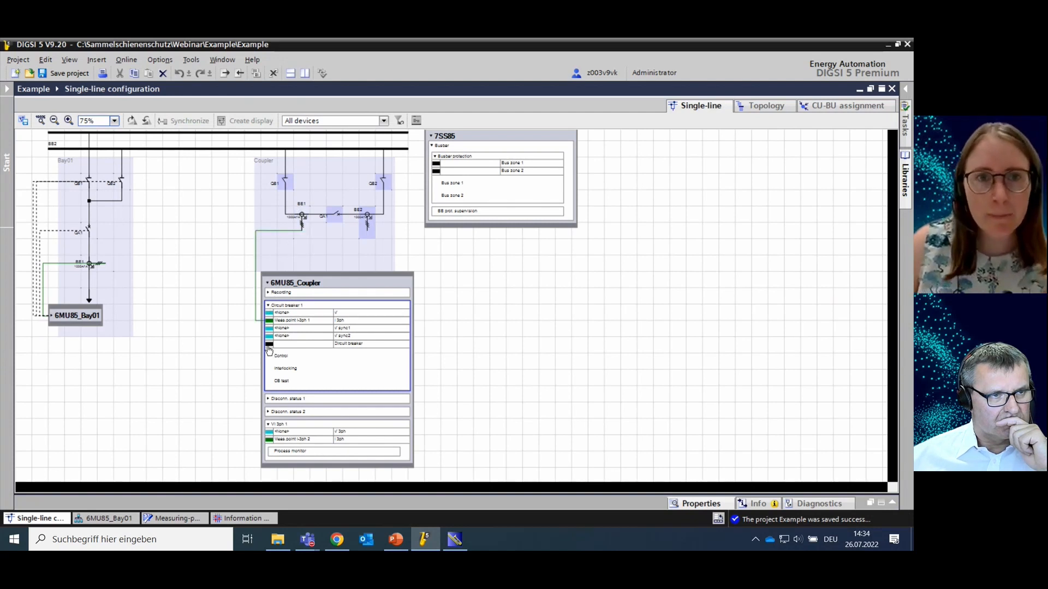
drag(269, 349, 341, 220)
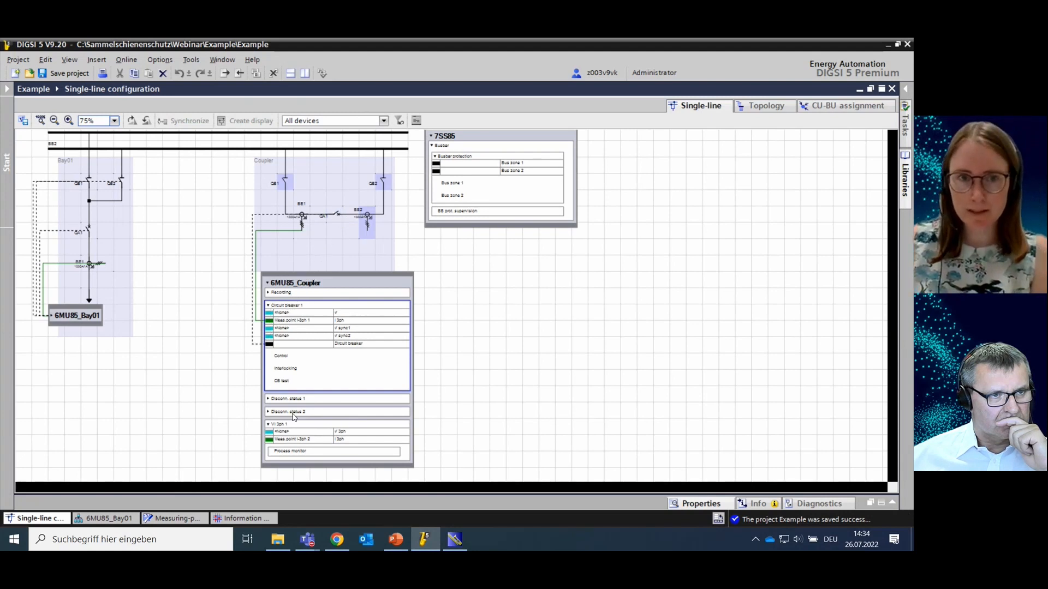
Link Disconn. status 1 of 6MU85_Coupler to QB1 and Disconn. status 2 to QB2 in the Coupler bay, and collapse the device
click(268, 399)
drag(269, 406, 285, 191)
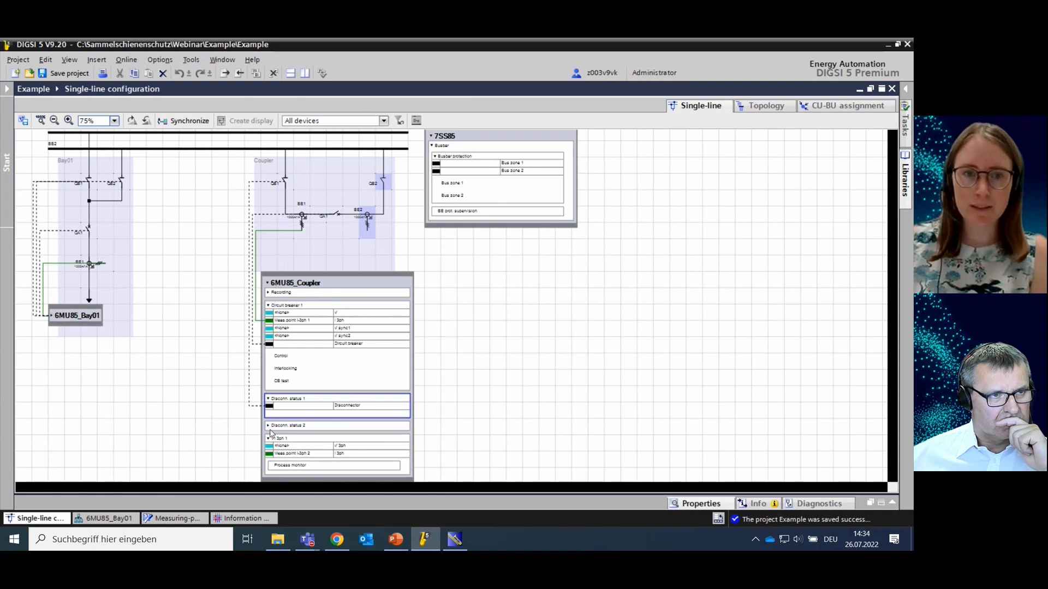
click(269, 425)
mouse_move(269, 435)
mouse_down()
mouse_move(316, 359)
mouse_move(358, 223)
mouse_move(384, 189)
mouse_up()
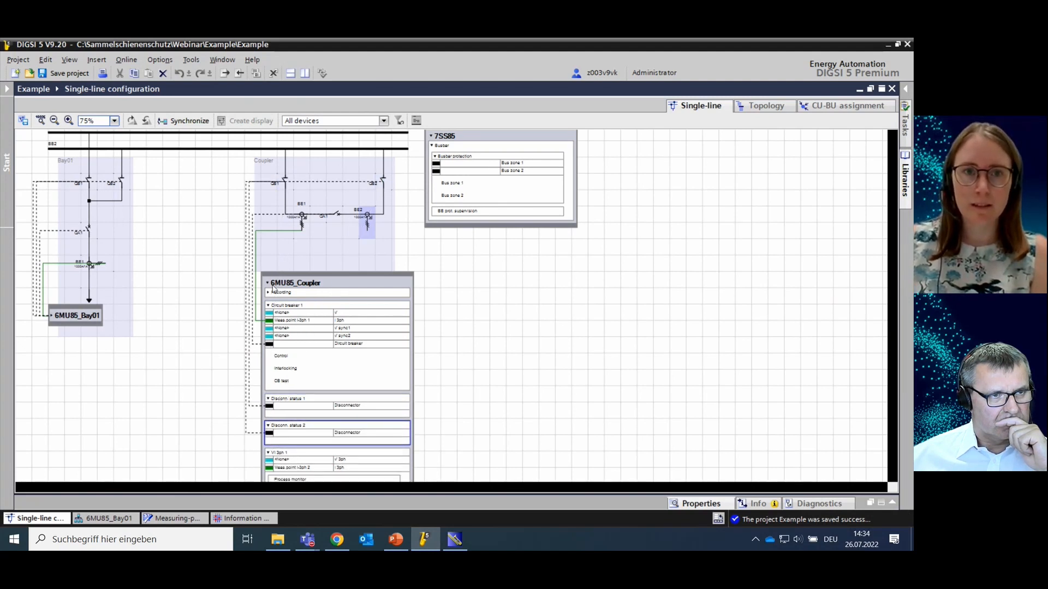
click(268, 283)
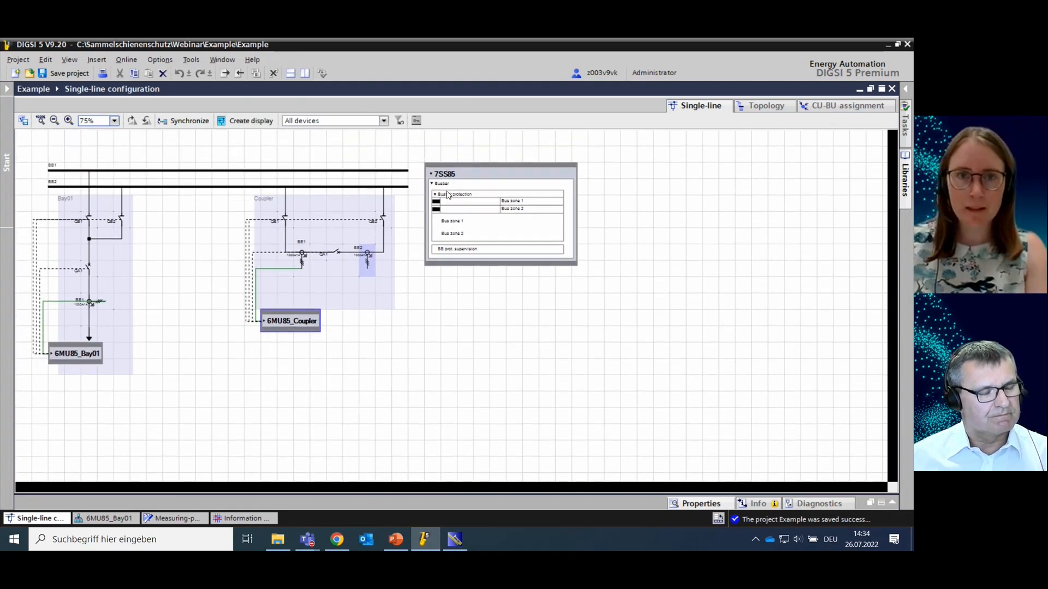
Connect Bus zone 1 of the 7SS85 to busbar BB1 and Bus zone 2 to BB2, moving the device level with the busbars
drag(477, 175, 402, 191)
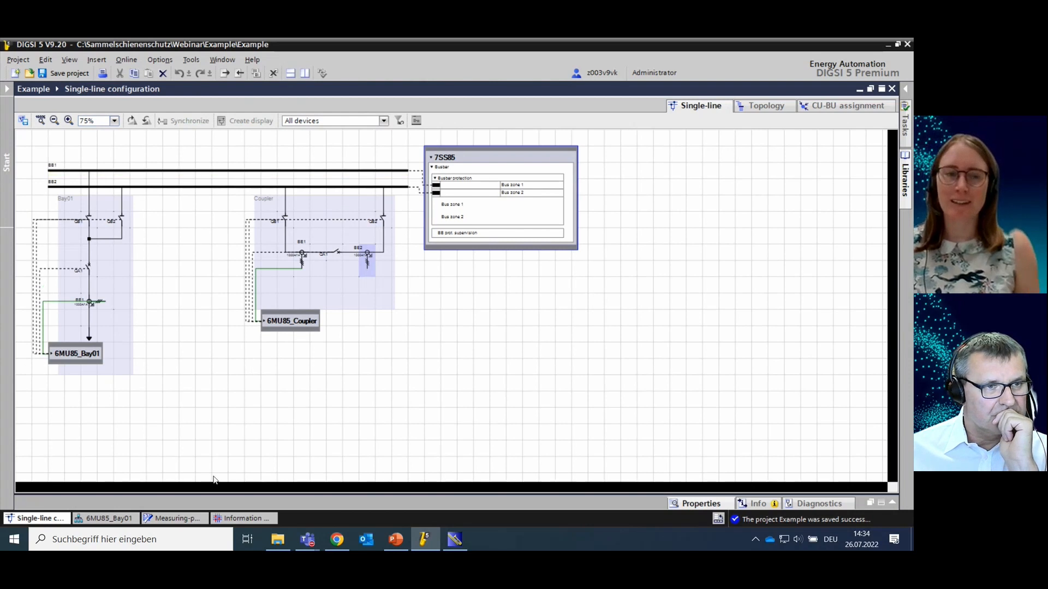
Duplicate Bay01 together with its 6MU85_Bay01 device in the single-line configuration by copying and pasting them
drag(153, 405, 25, 146)
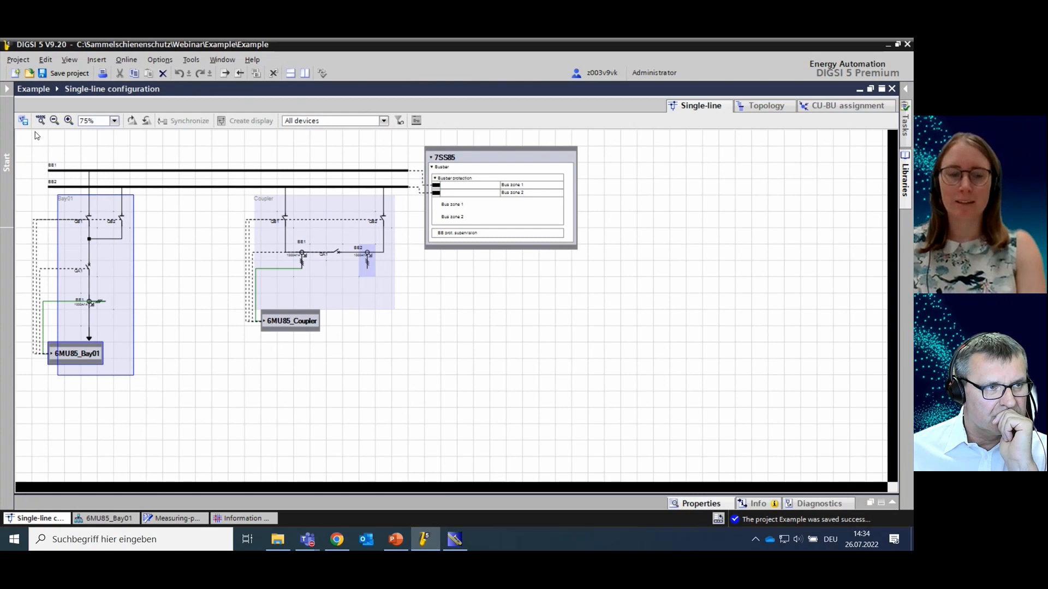
drag(188, 430, 8, 142)
right_click(99, 213)
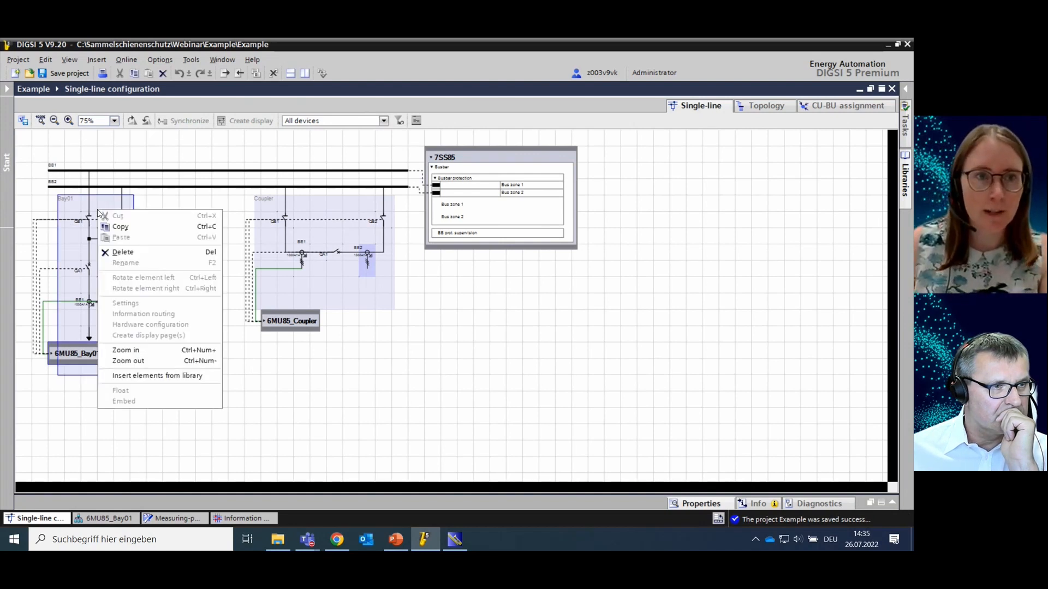
click(128, 229)
click(155, 206)
right_click(151, 206)
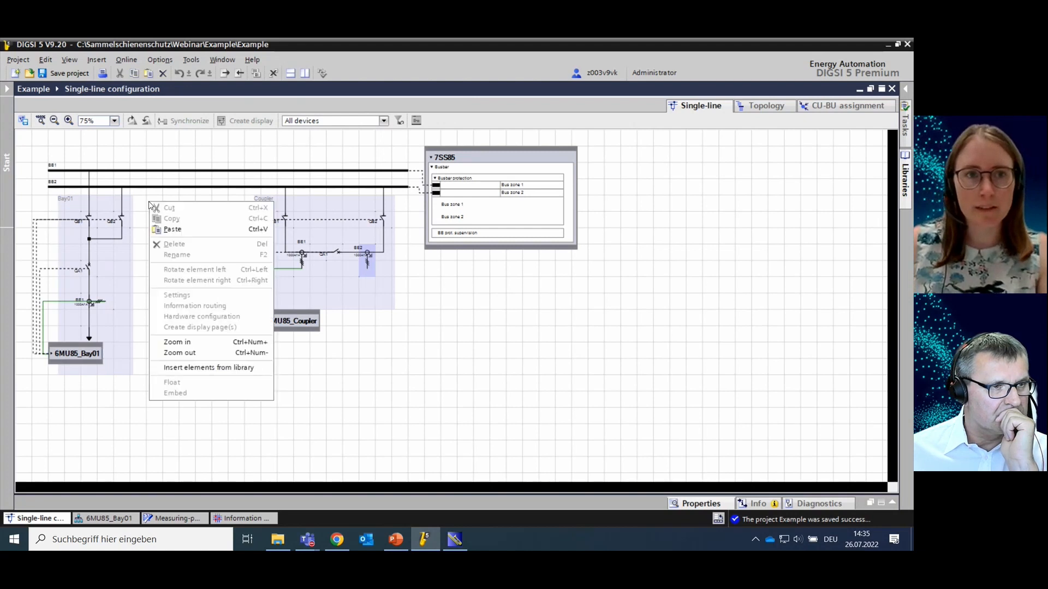
click(176, 228)
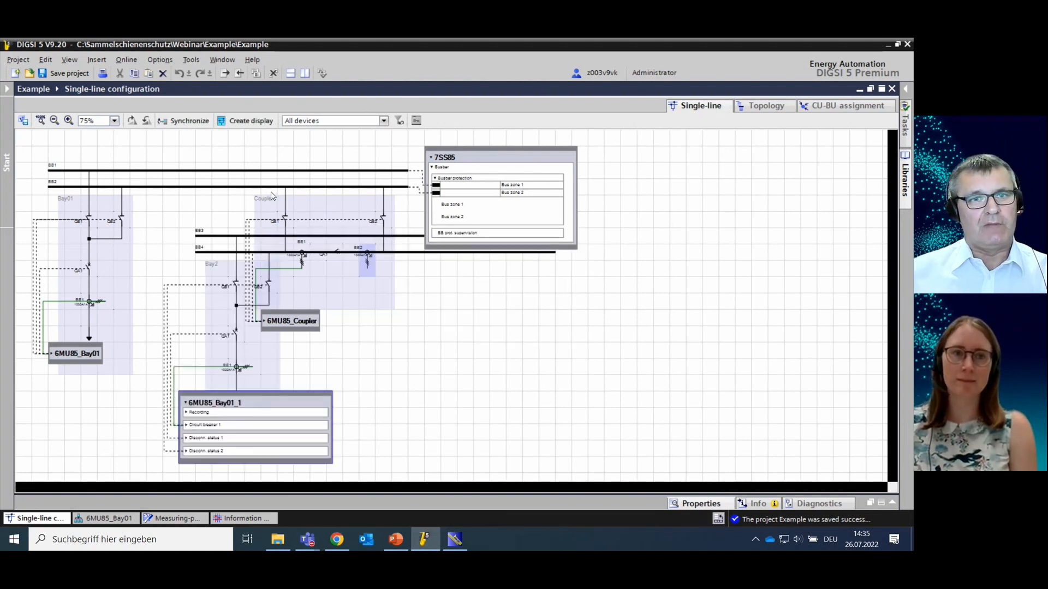
Delete the duplicated busbars BB3 and BB4 that came with the copied bay
click(411, 253)
drag(411, 254, 413, 241)
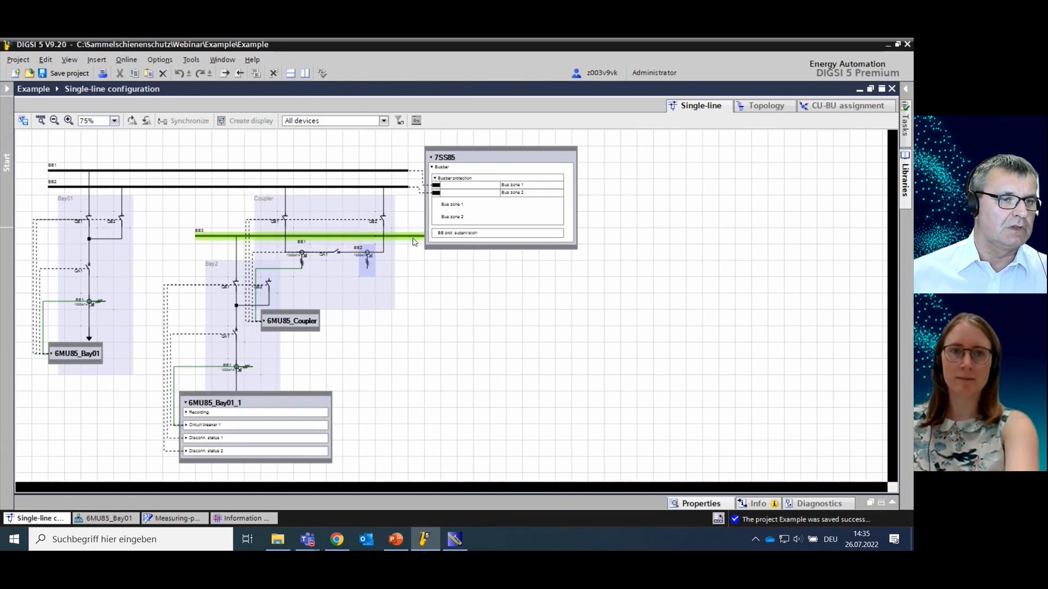
key(Delete)
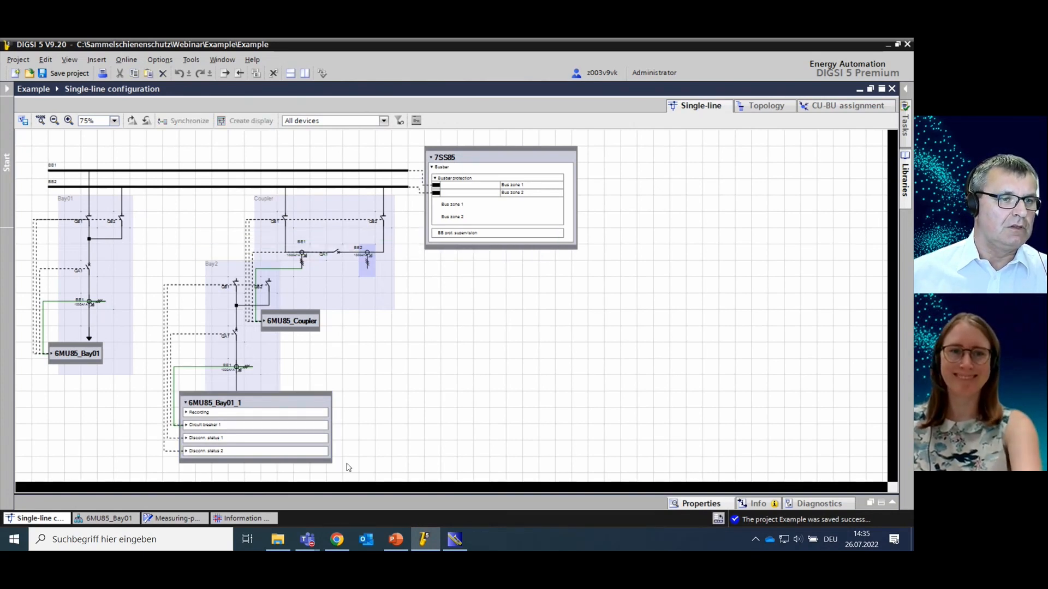
Collapse the copied device 6MU85_Bay01_1 and move it with Bay2 under the busbars, between Bay01 and the Coupler bay
click(186, 404)
drag(315, 444, 124, 254)
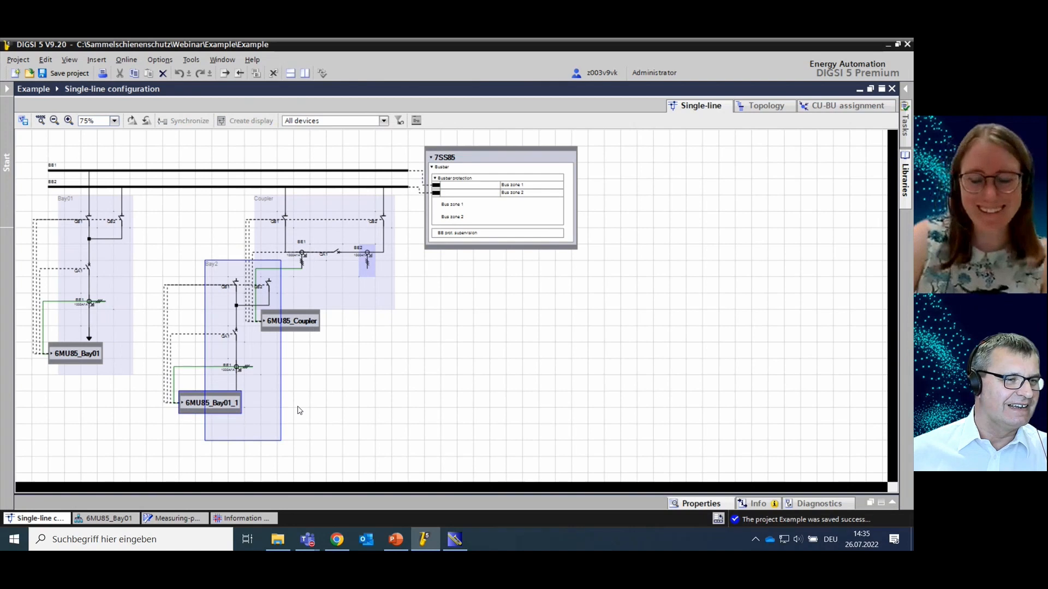
key(Left)
key(Left)
drag(244, 383, 171, 348)
Connect disconnector QB1 of Bay2 to busbar BB1 and QB2 to busbar BB2
click(238, 432)
click(154, 312)
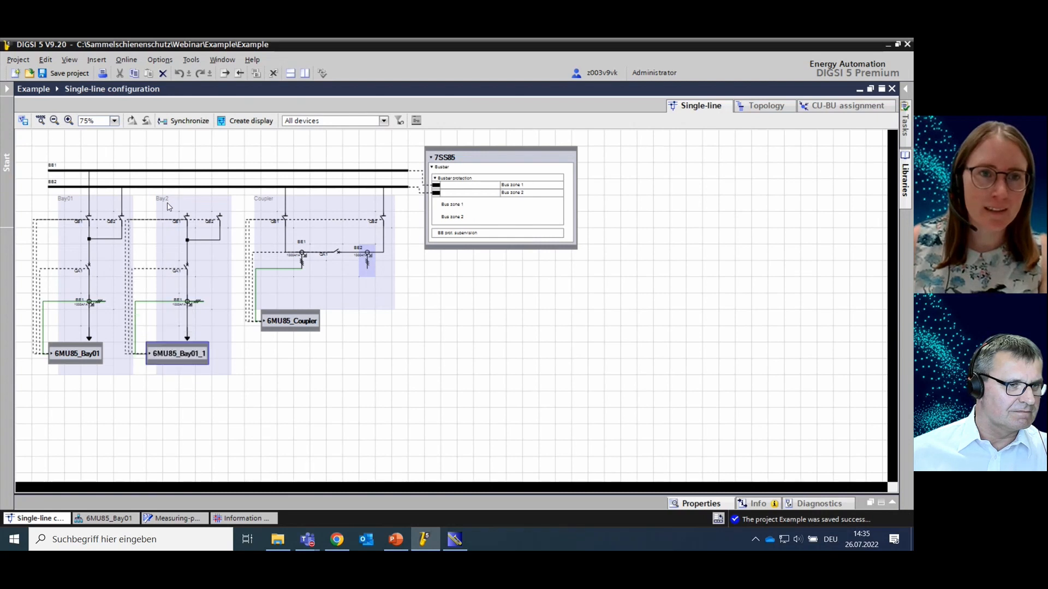
click(188, 170)
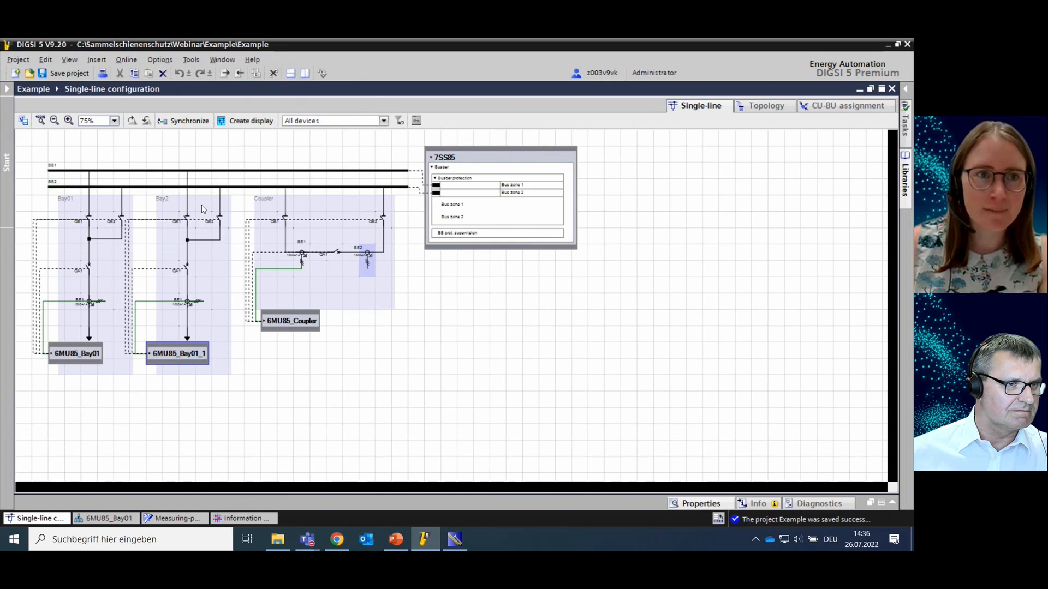
Rename the copied bay as Bay02 and its device 6MU85_Bay01_1 as 6MU85_Bay02
double_click(166, 200)
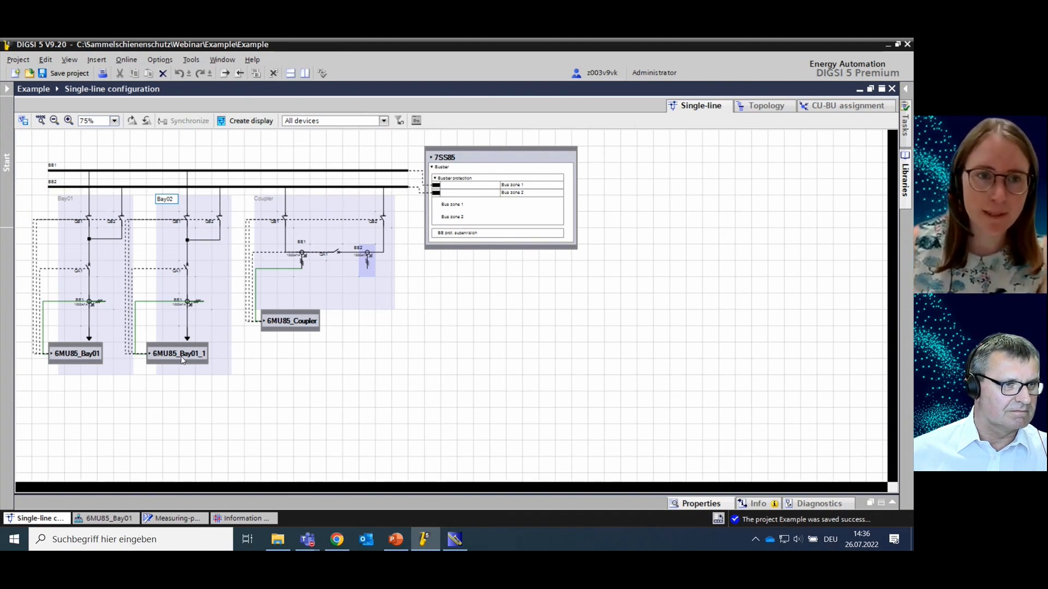
click(8, 89)
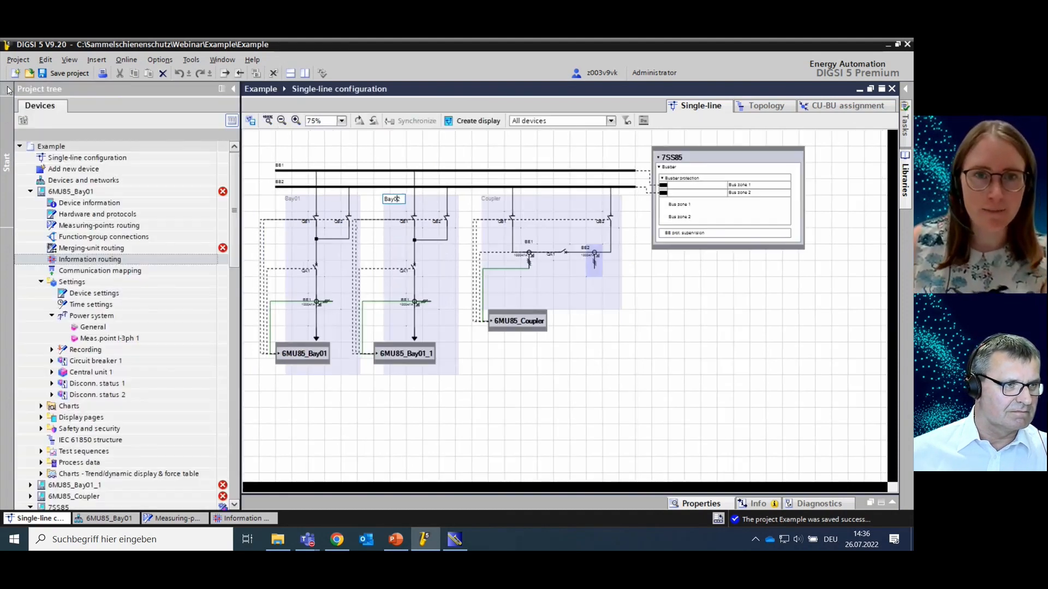
scroll(218, 230, down, 5)
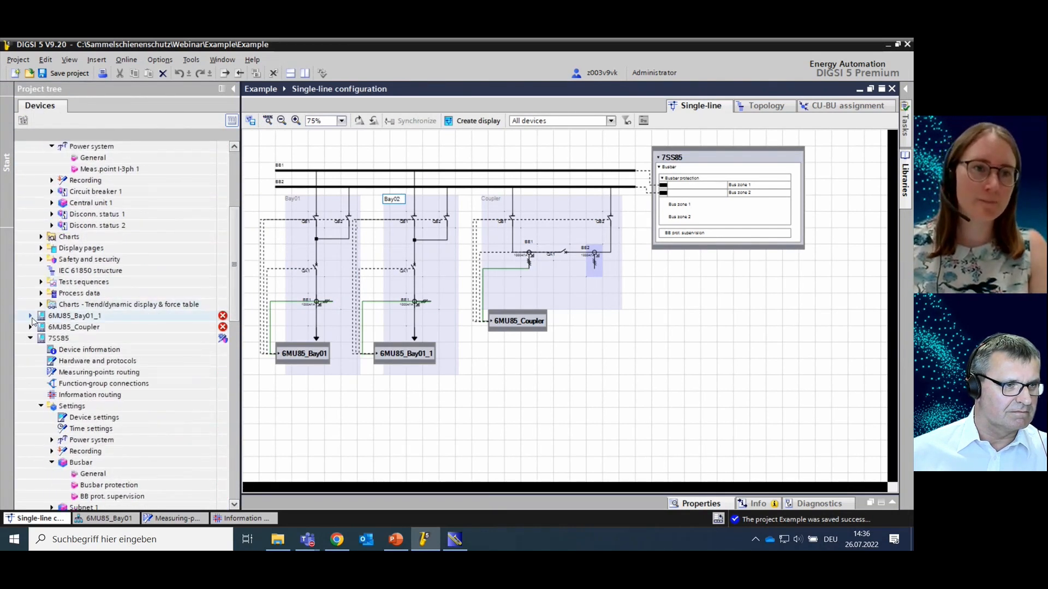
click(31, 316)
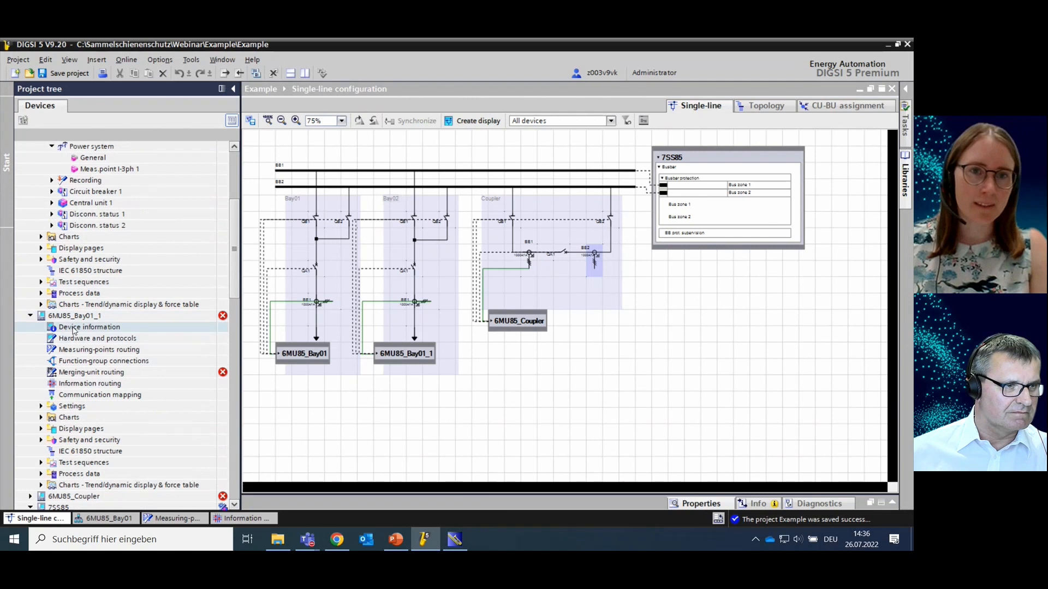
click(98, 317)
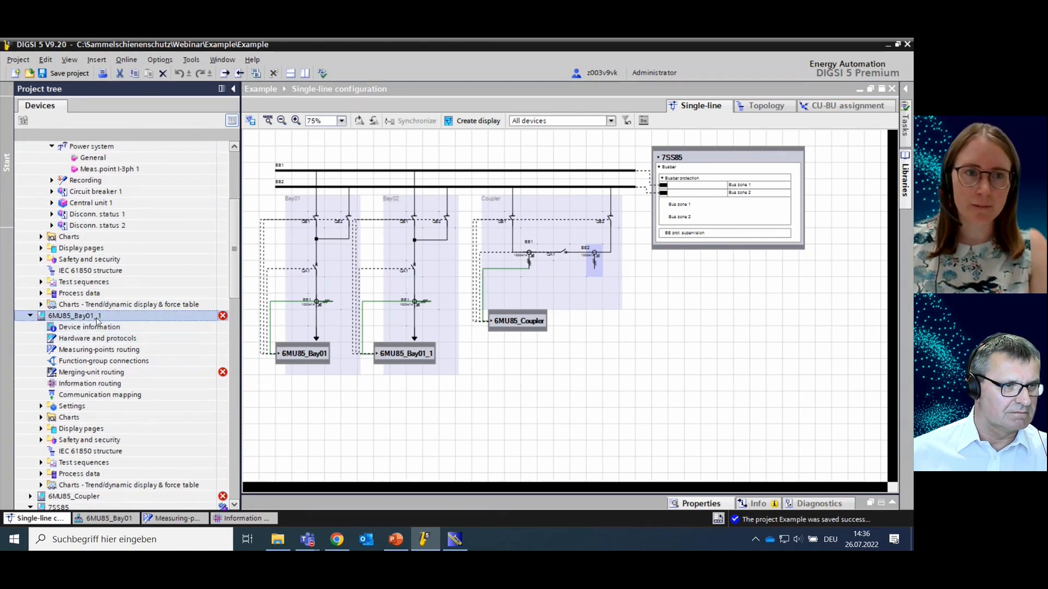
click(96, 319)
click(114, 316)
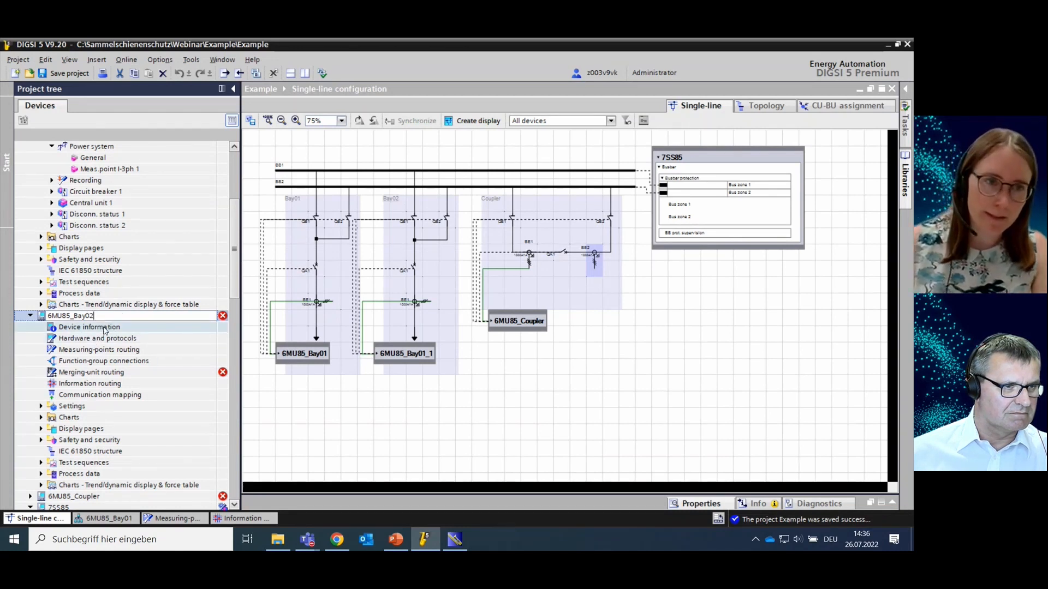
Set the IEC 61850 name of 6MU85_Bay02 to MU_02 in its device information and save the project
double_click(105, 328)
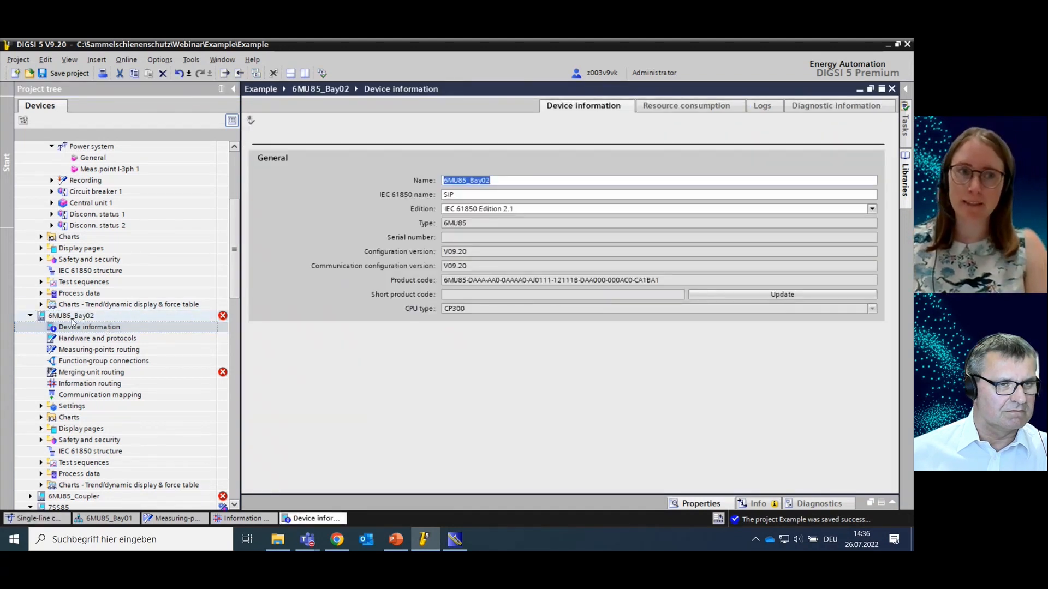
click(473, 196)
double_click(465, 192)
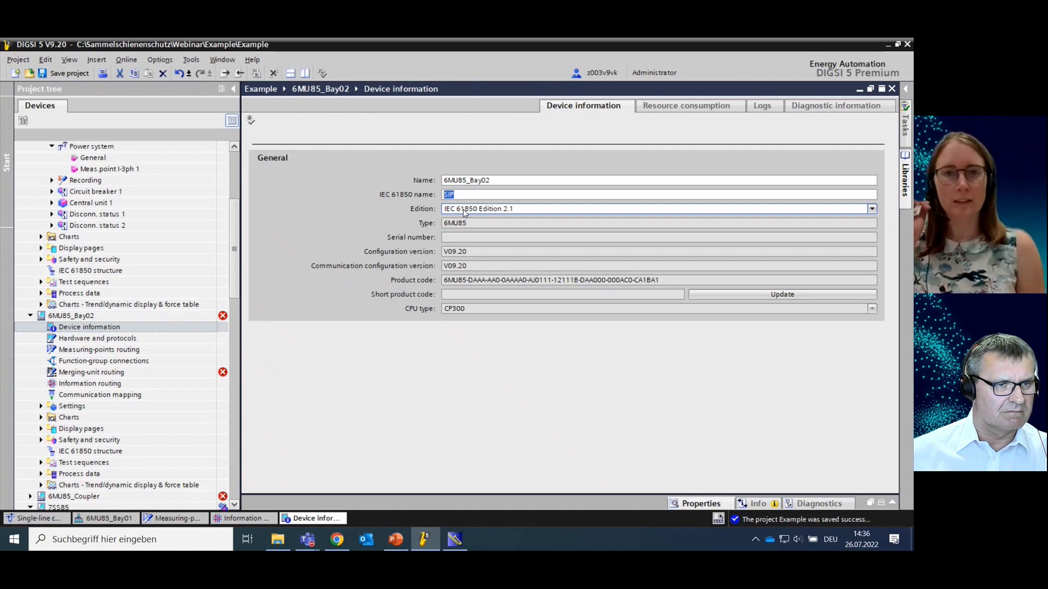
text(MU_02)
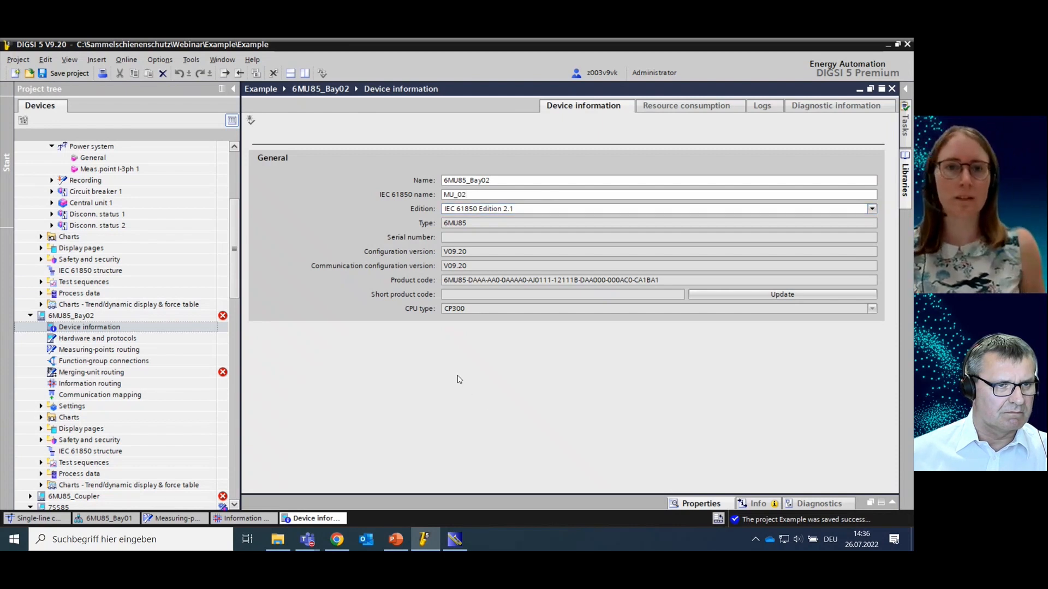
click(69, 75)
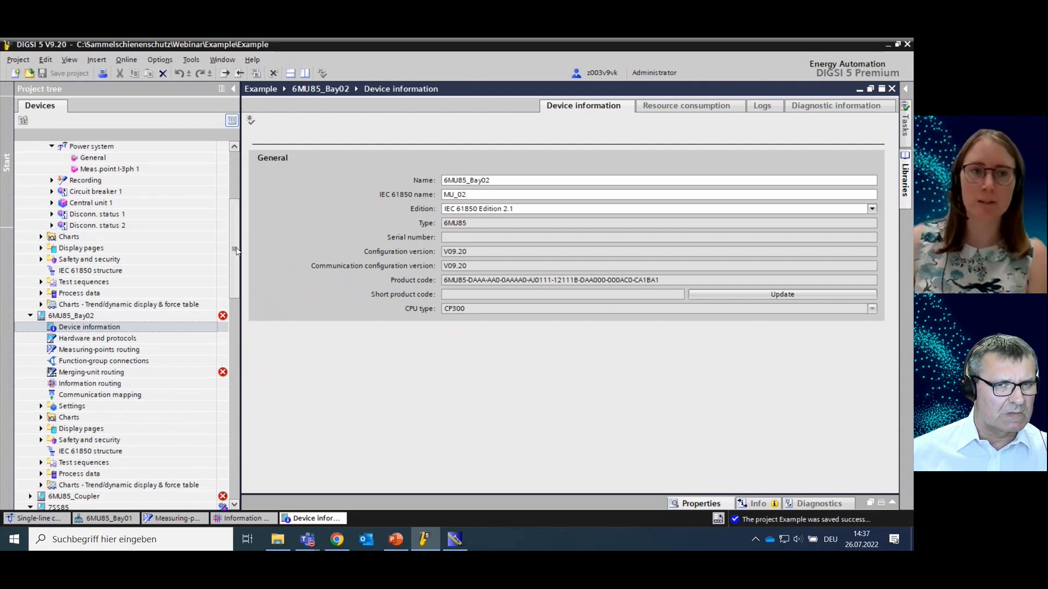
Open the device information of the 7SS85 and check its IEC 61850 name
drag(236, 251, 237, 269)
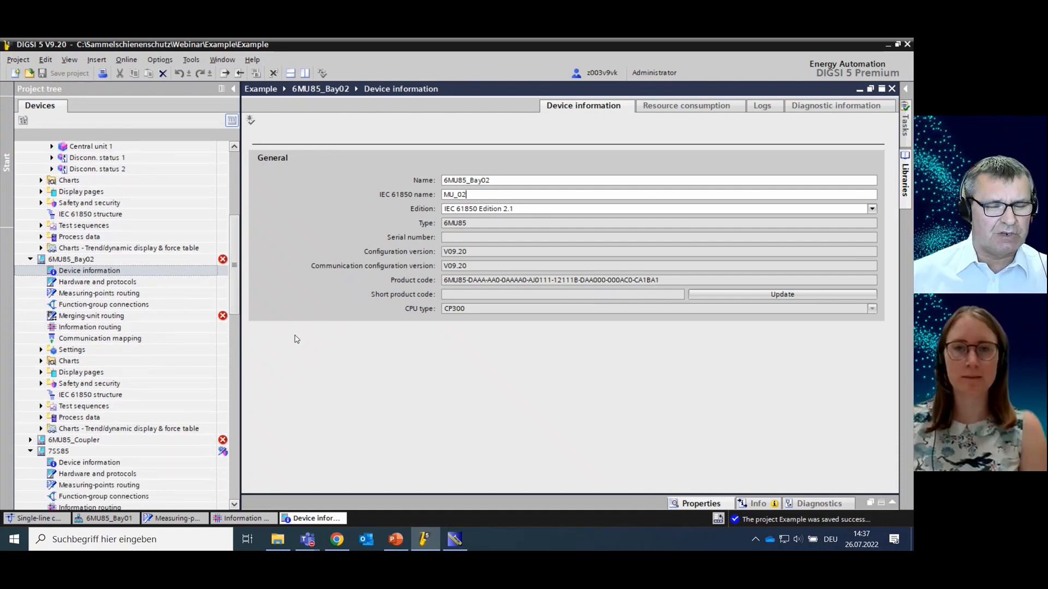
drag(236, 276, 236, 323)
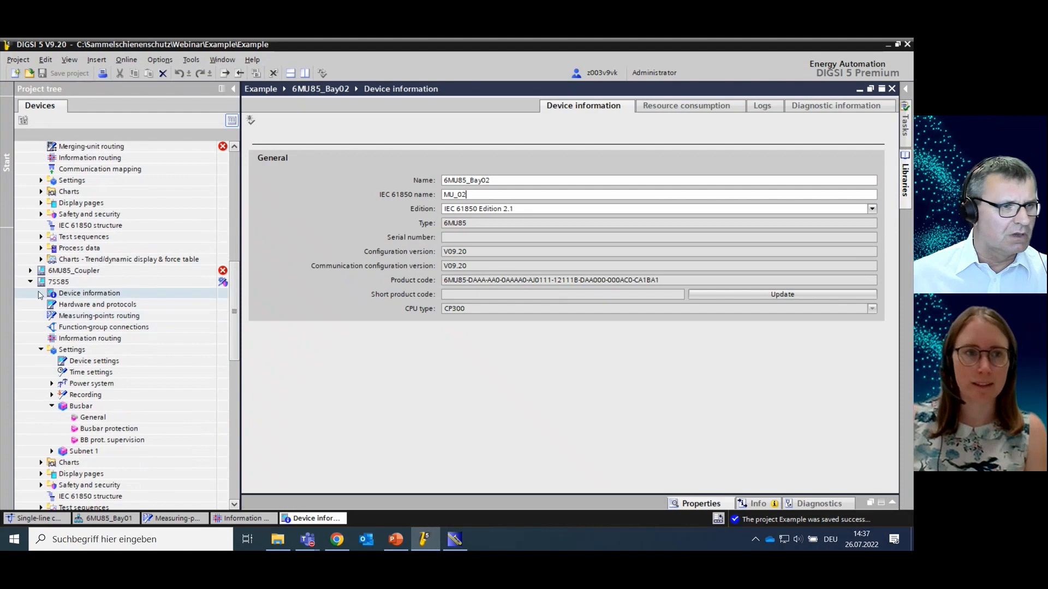
double_click(73, 295)
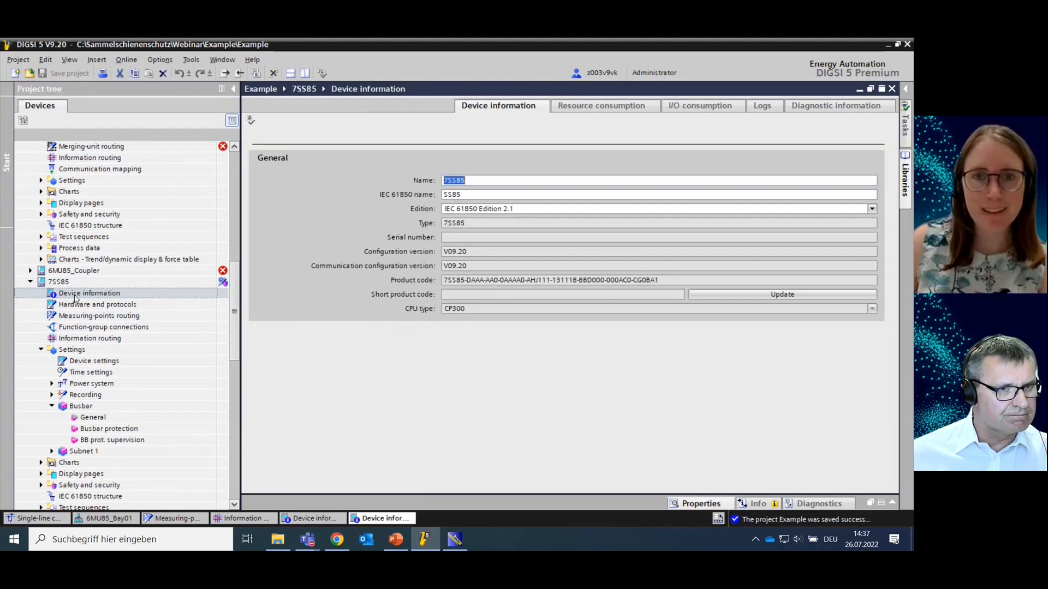
click(465, 194)
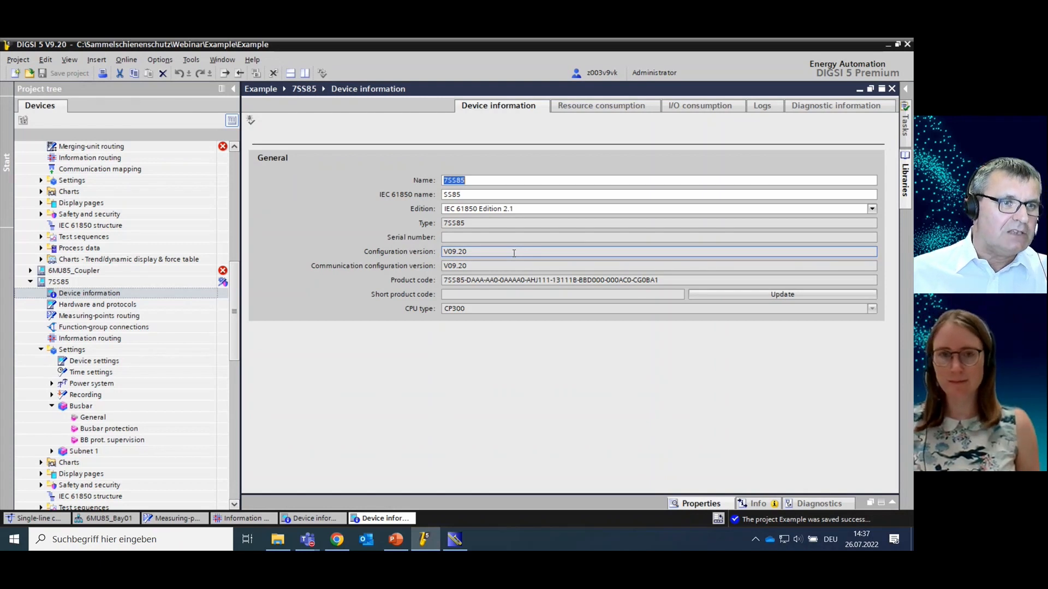
Examine the inconsistencies reported for 6MU85_Coupler and 6MU85_Bay01
click(758, 508)
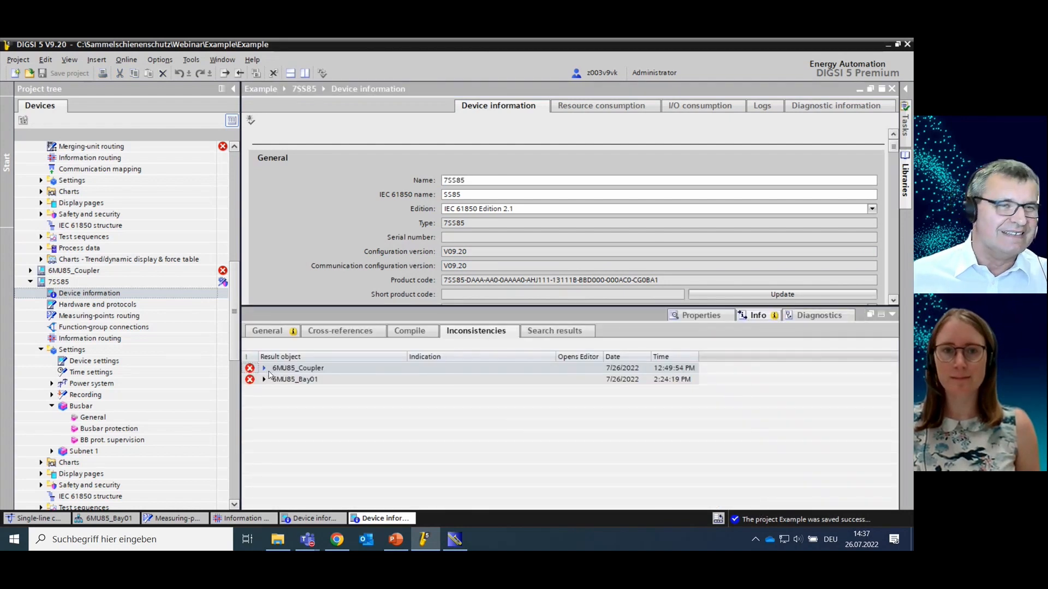
click(265, 369)
click(266, 391)
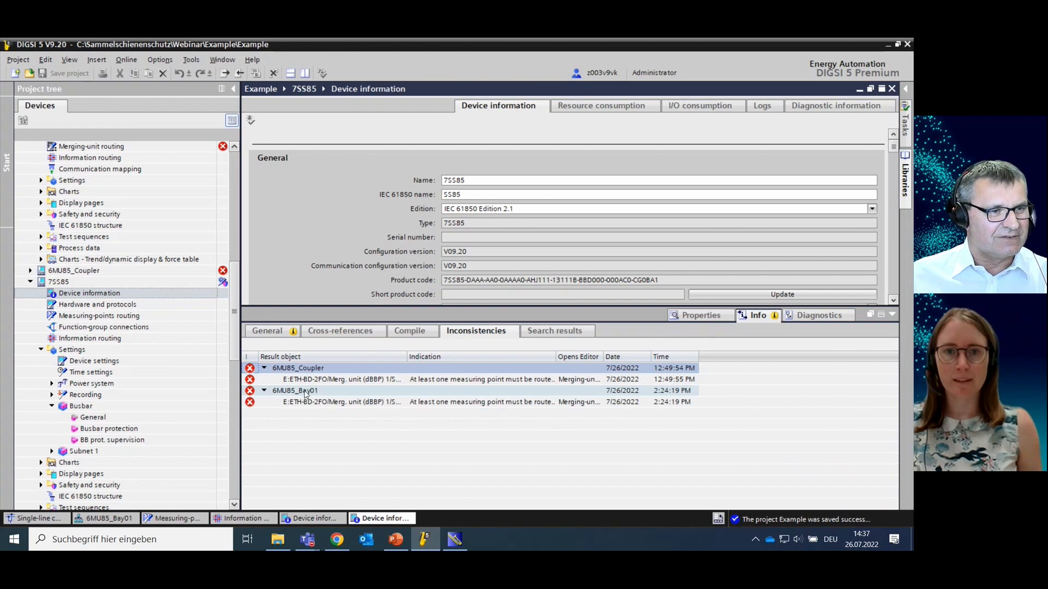
click(264, 369)
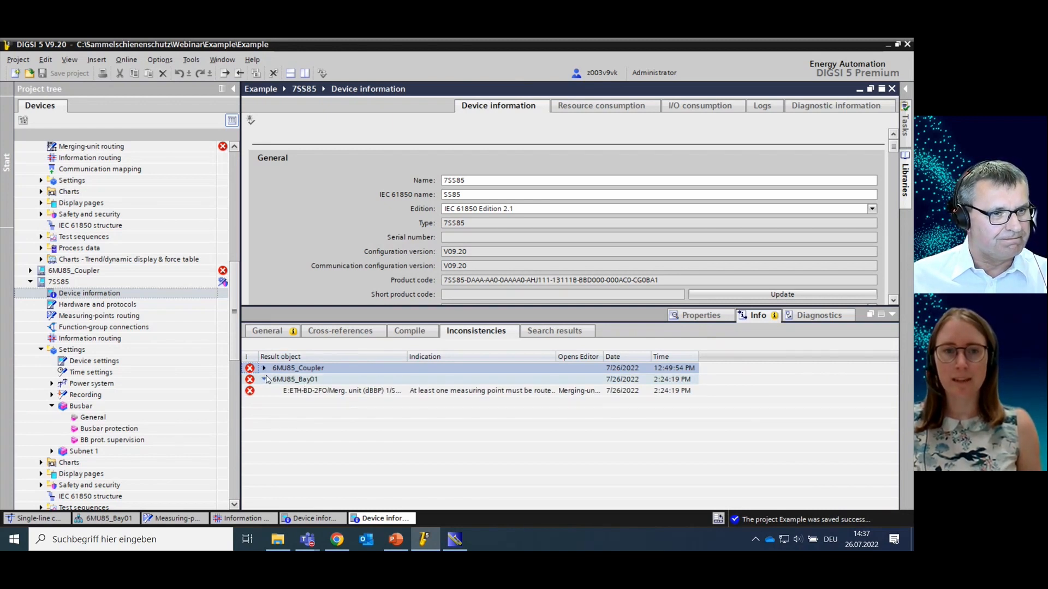
click(264, 379)
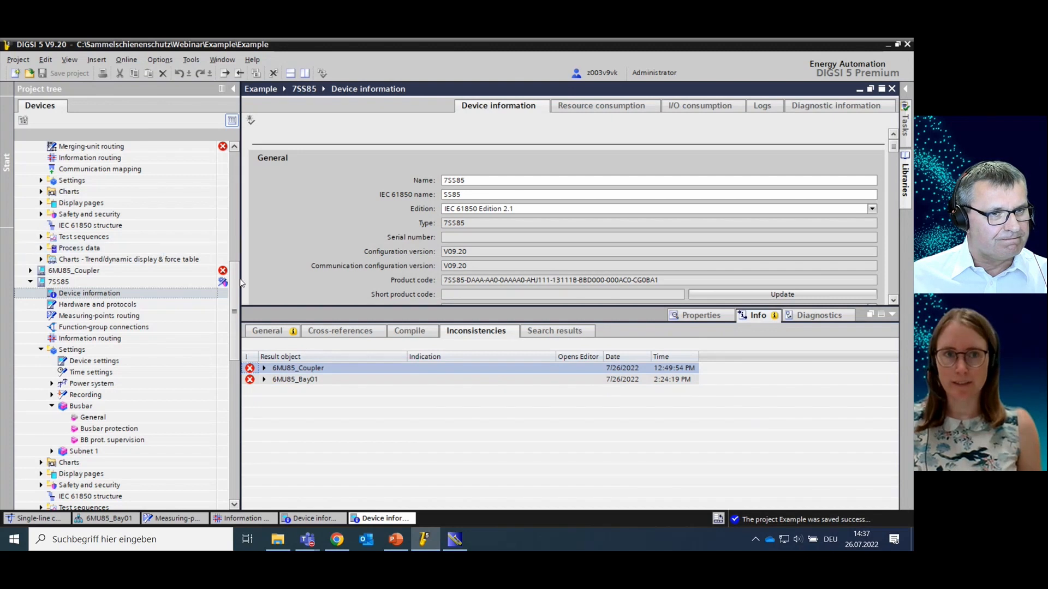
Collapse 6MU85_Bay01 and 6MU85_Bay02 in the project tree, leaving the 7SS85 expanded to its first level
drag(236, 280, 252, 159)
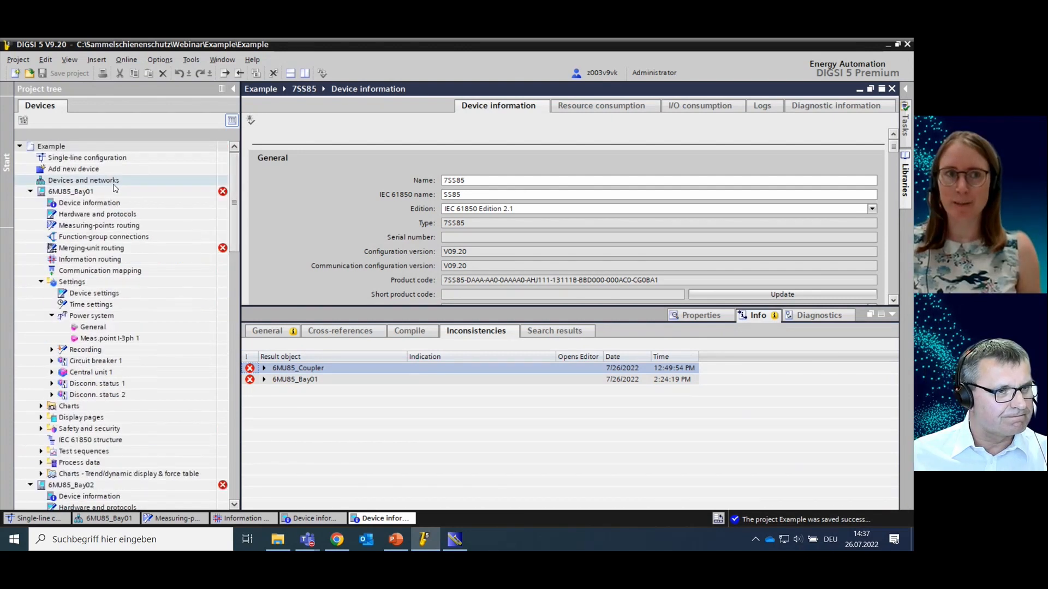
click(31, 193)
click(32, 192)
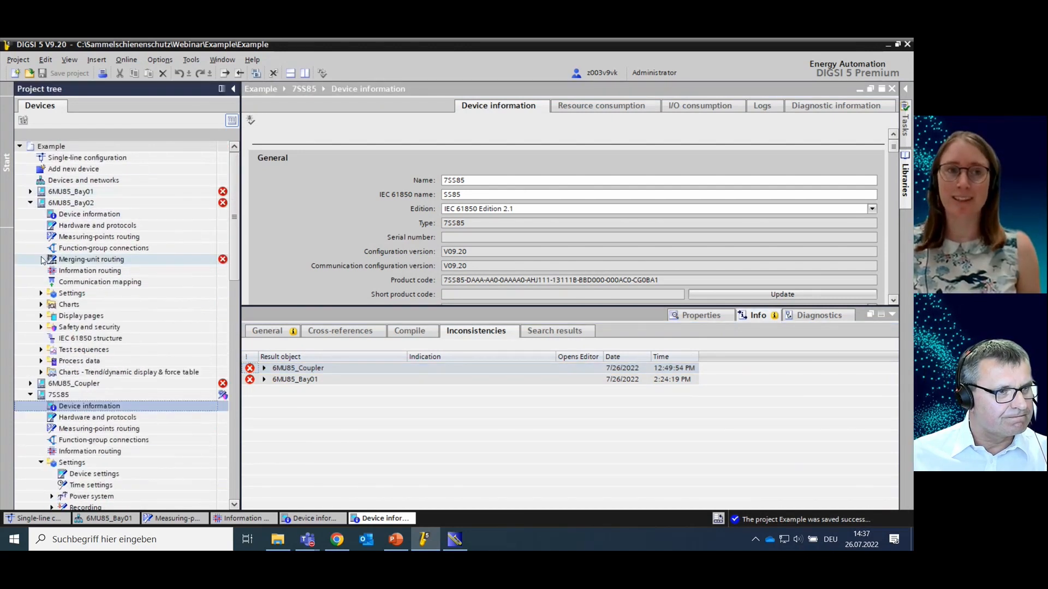
click(30, 203)
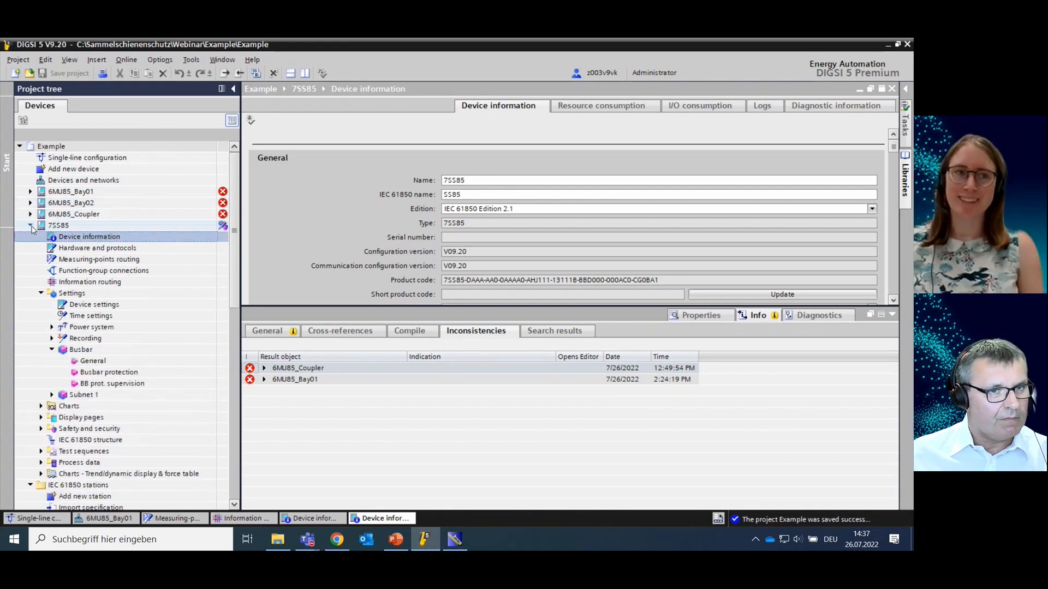
click(30, 226)
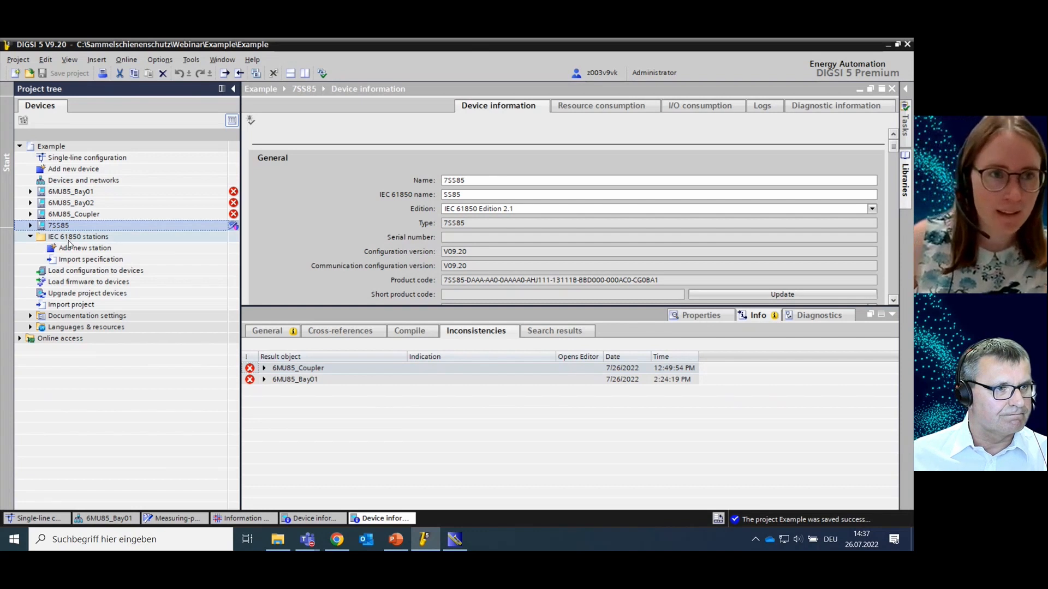
click(30, 225)
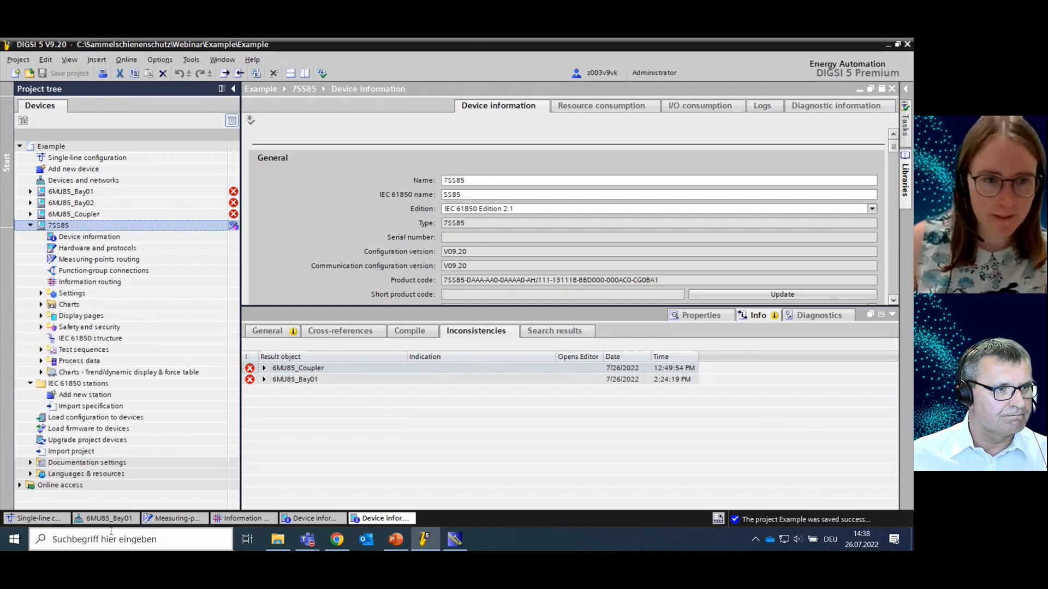
Show the single-line configuration for the 7SS85 instead of all devices and update its CU-BU assignment
click(60, 516)
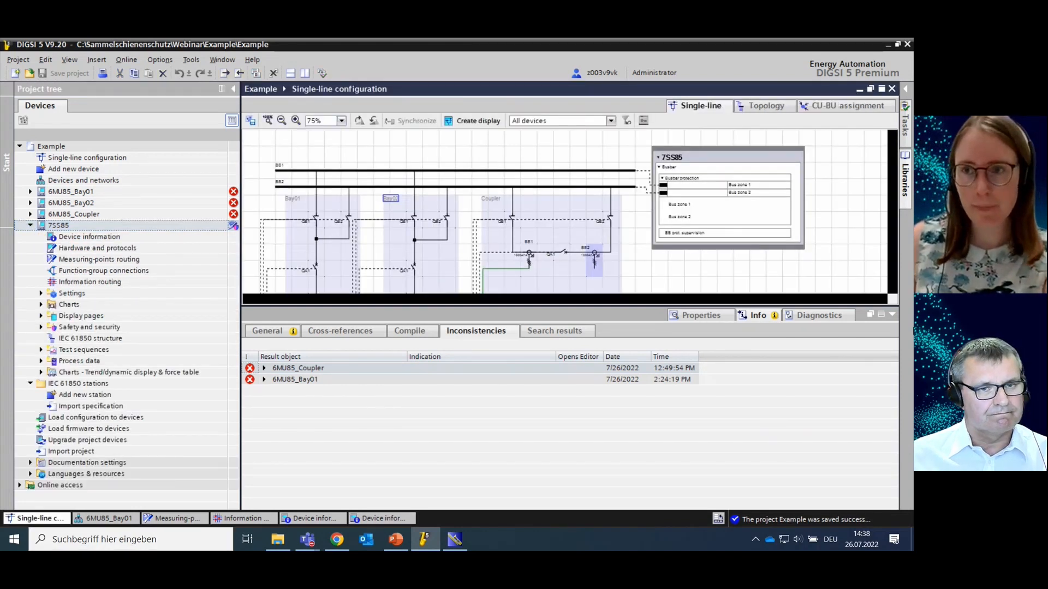
click(892, 316)
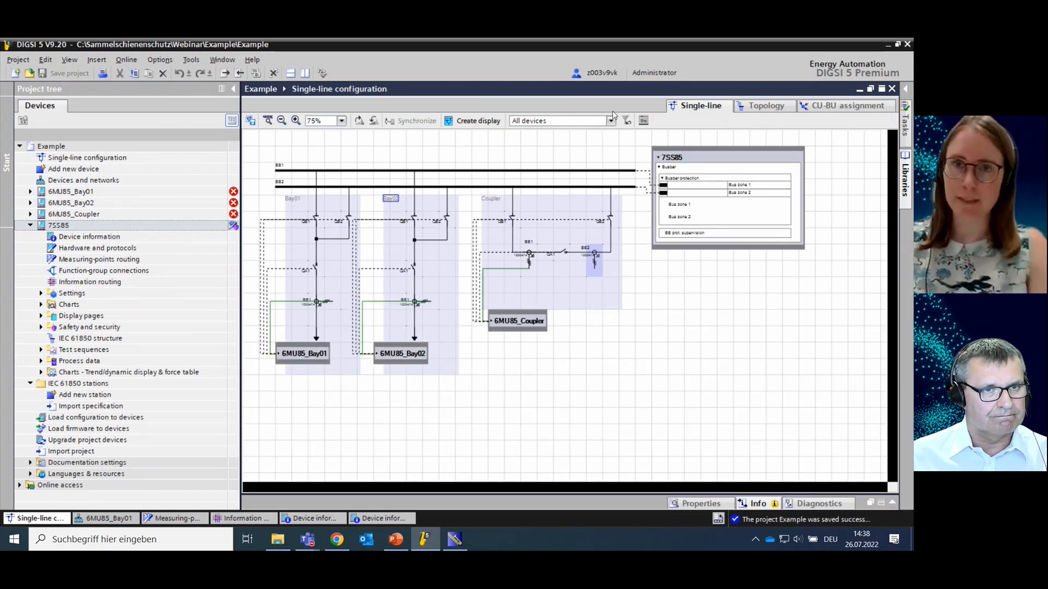
click(560, 122)
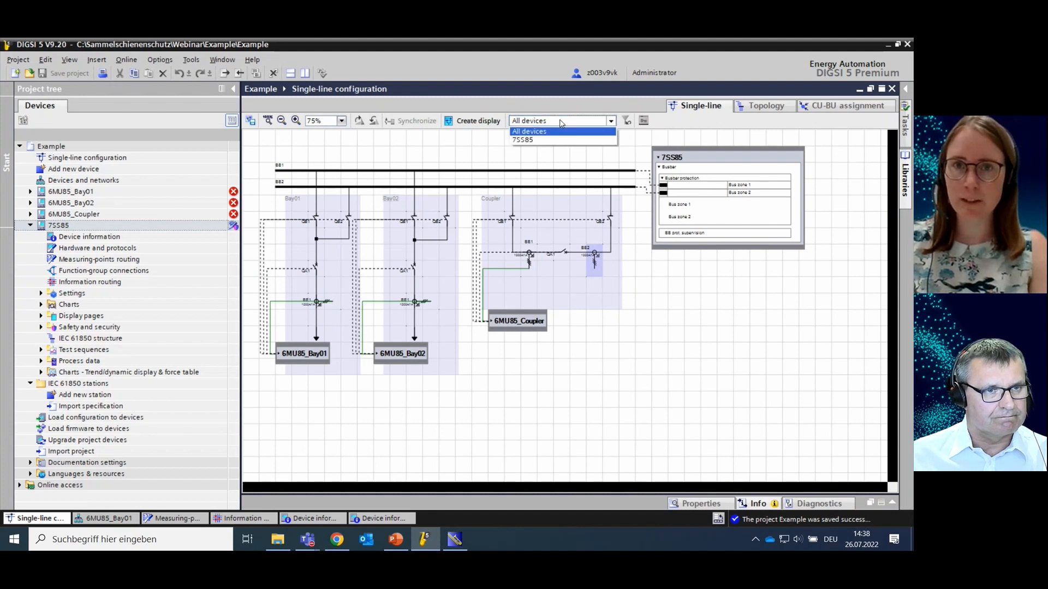
click(534, 141)
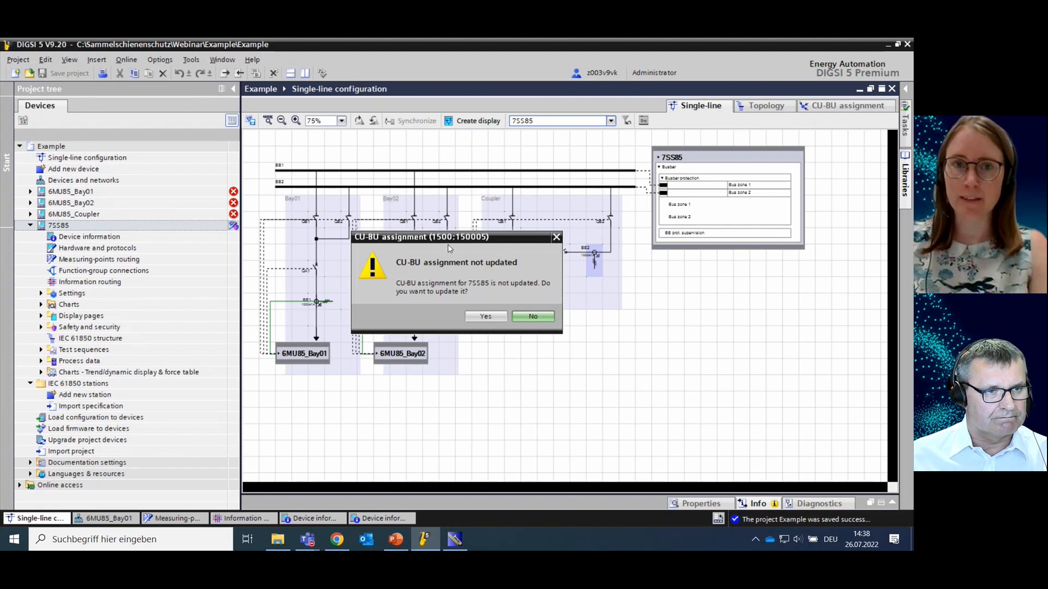
click(477, 317)
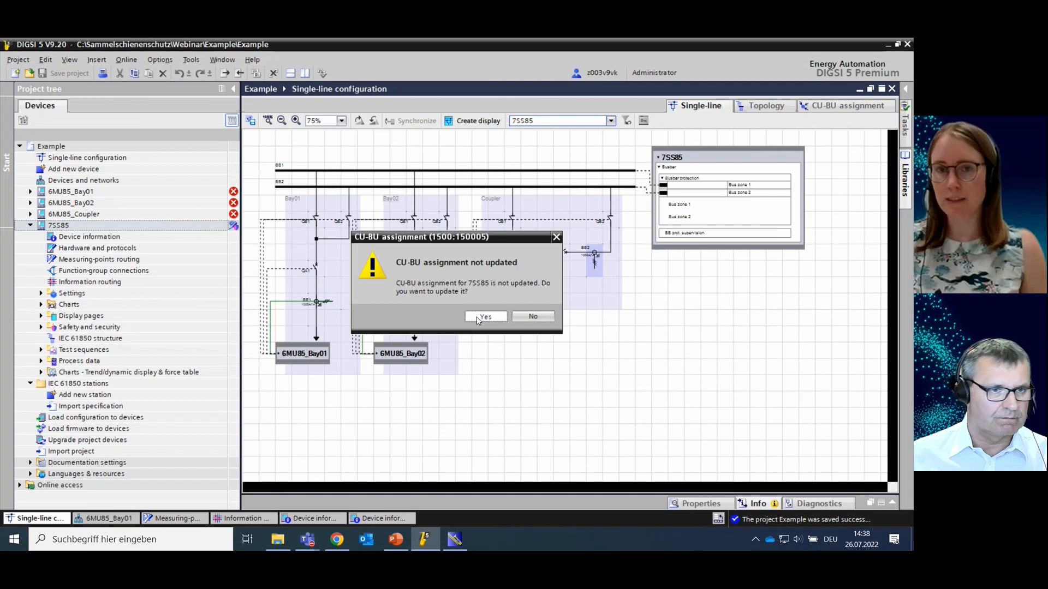
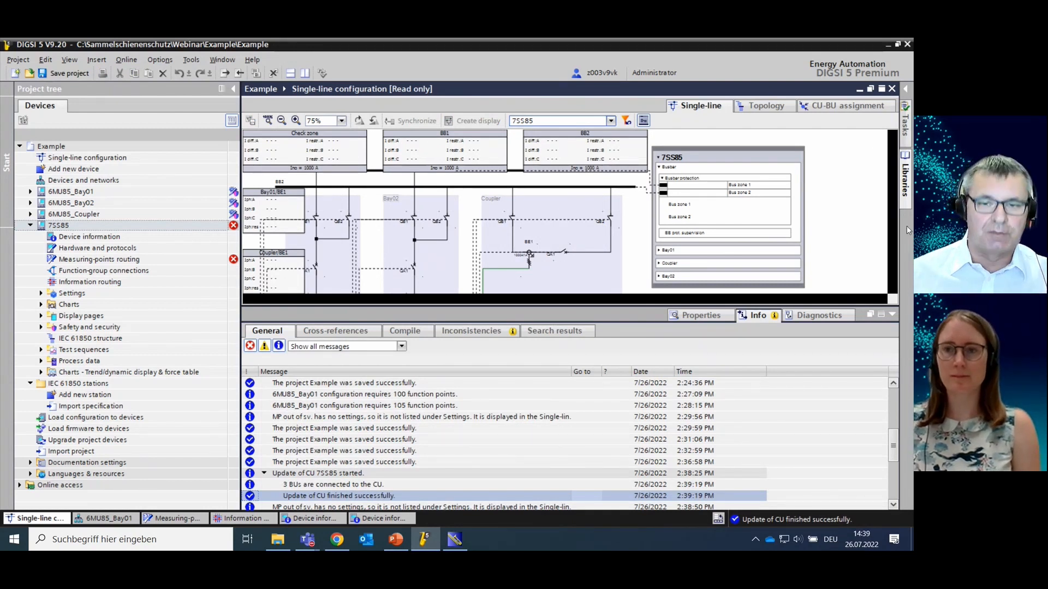
Enlarge the single-line workspace by collapsing the message area and the project tree, and save the project
click(892, 314)
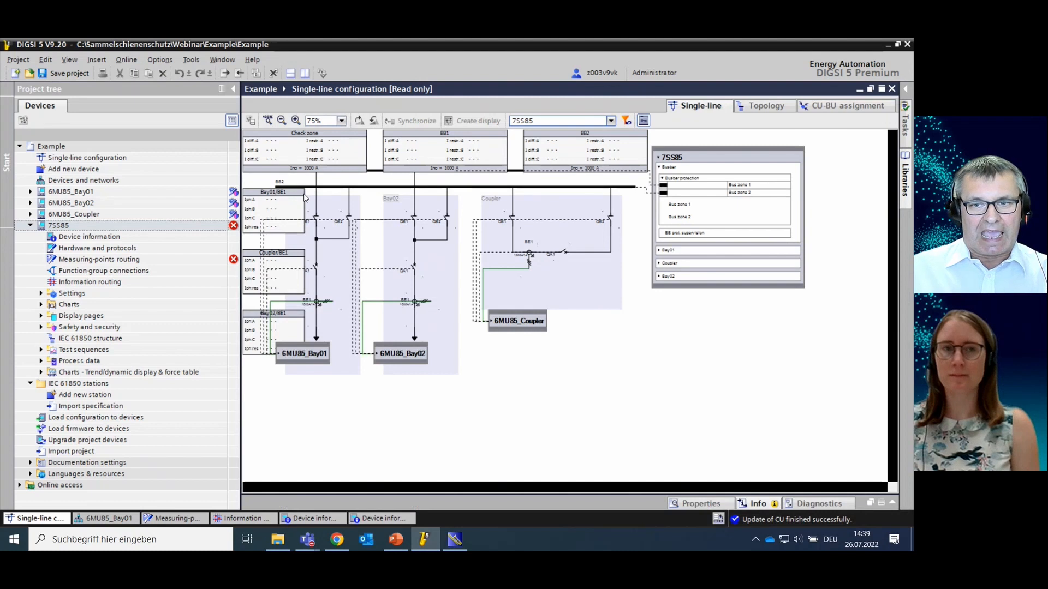
click(234, 91)
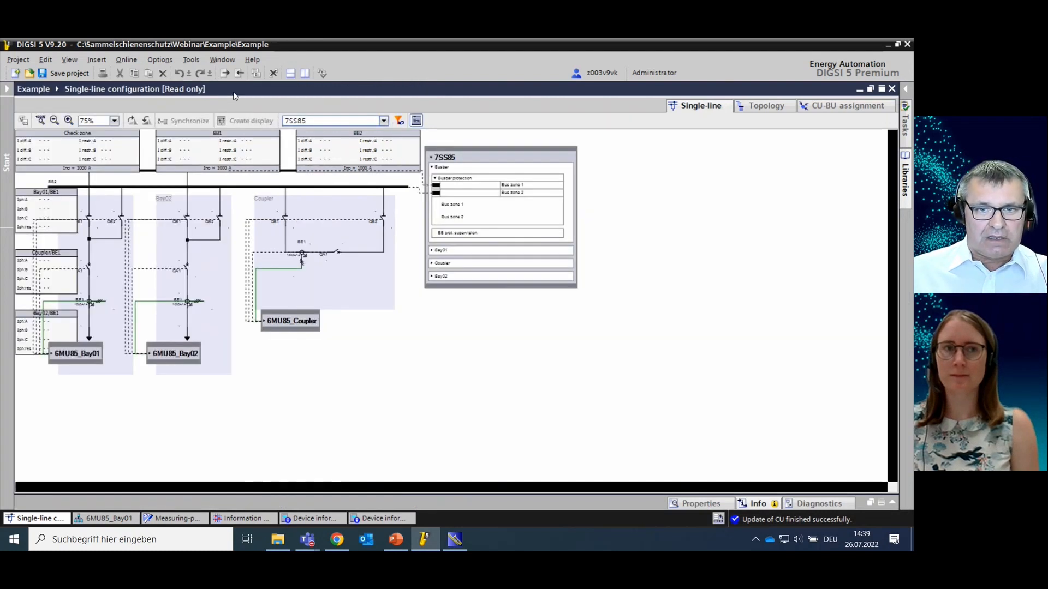
click(63, 73)
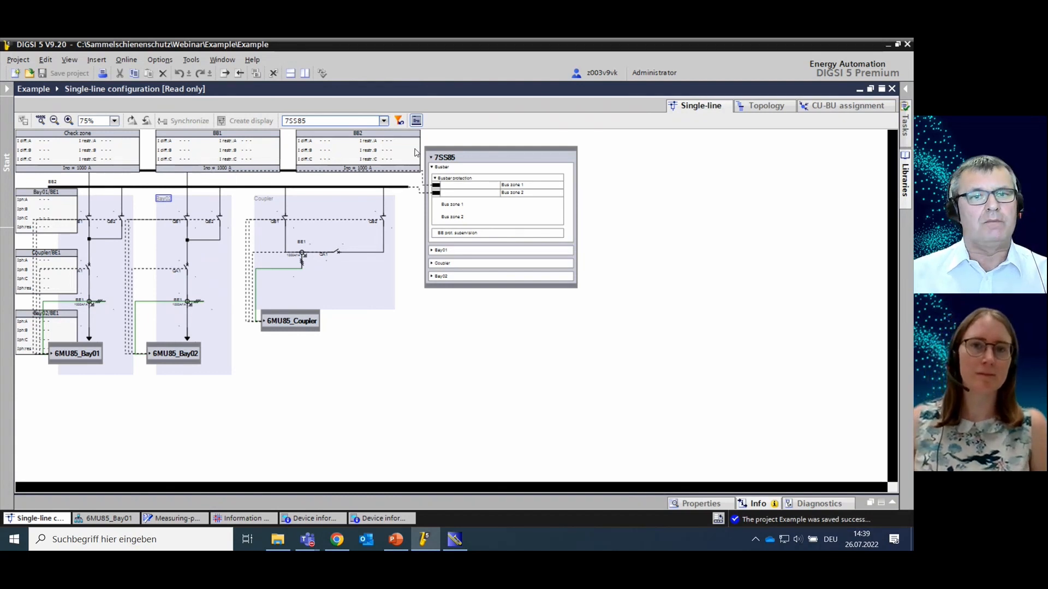
Collapse the 7SS85 block and stack the Check zone, BB1 and BB2 measured-value boxes beside the busbar diagram
click(432, 157)
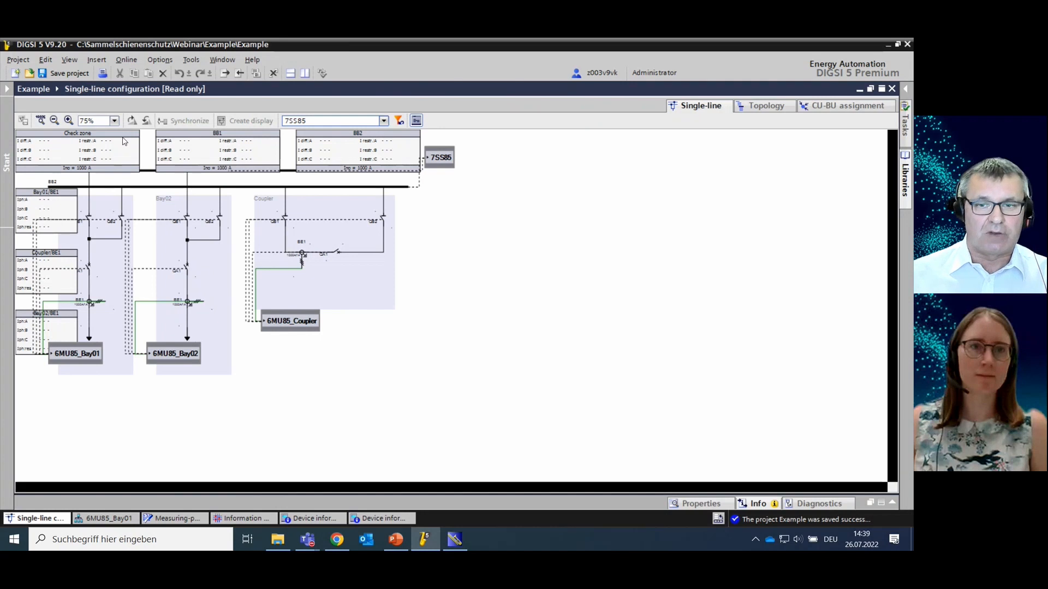
drag(124, 141, 597, 172)
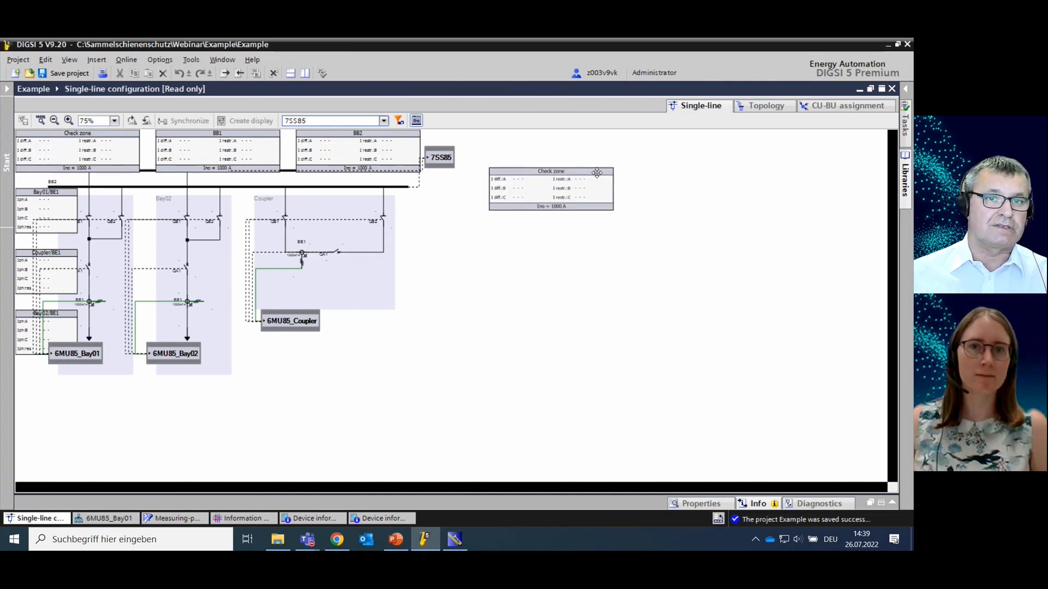
drag(262, 134, 598, 217)
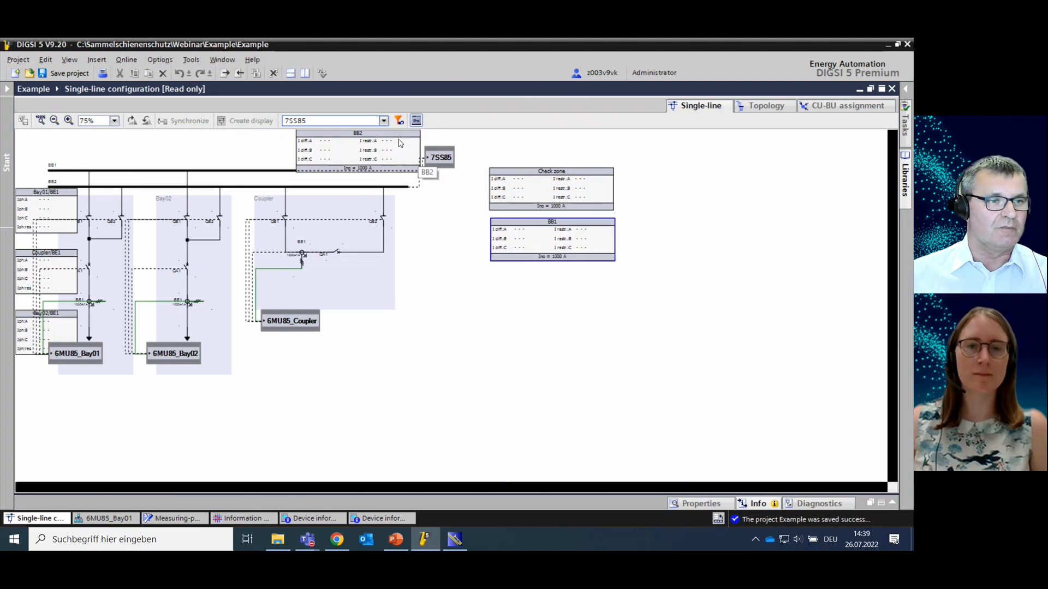
drag(401, 143, 593, 273)
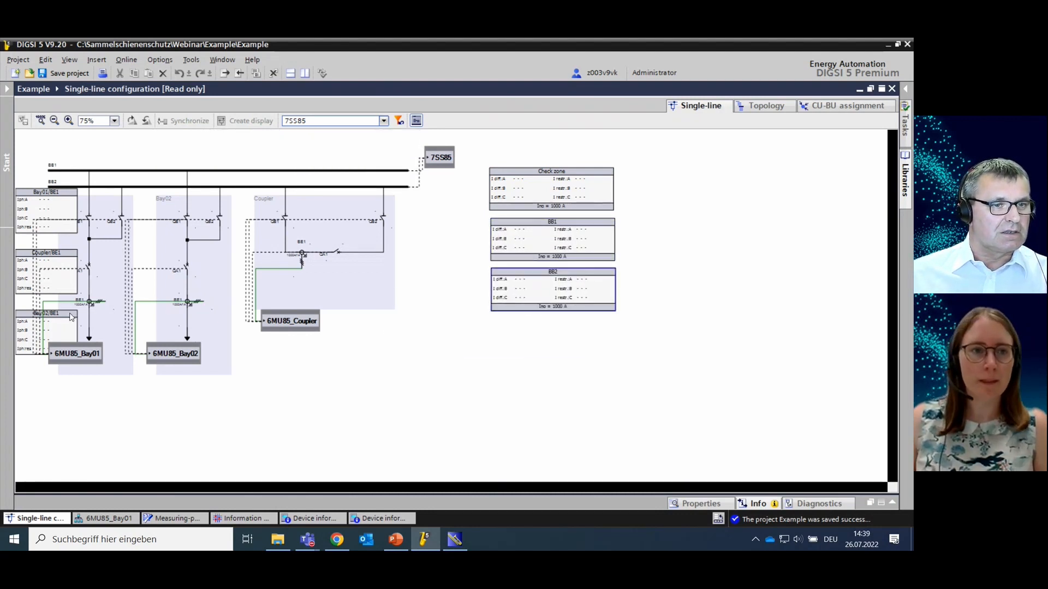
Arrange the Bay01/BE1, Bay02/BE1 and Coupler/BE1 measured-value boxes in a row beneath their bays, restore the project tree and save the project
drag(71, 317, 204, 385)
drag(64, 257, 300, 386)
click(70, 196)
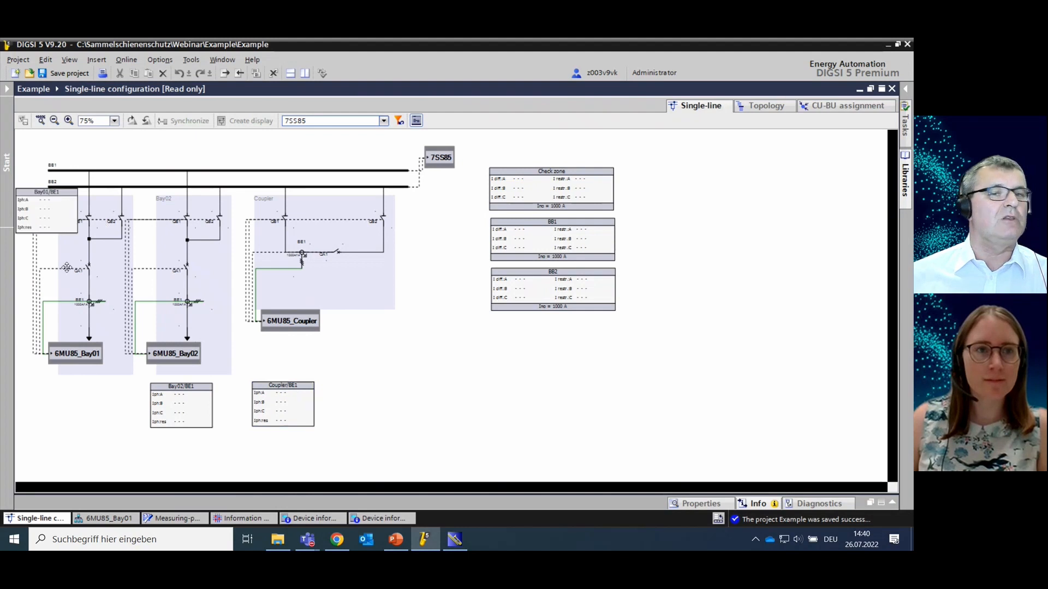
drag(62, 226, 93, 381)
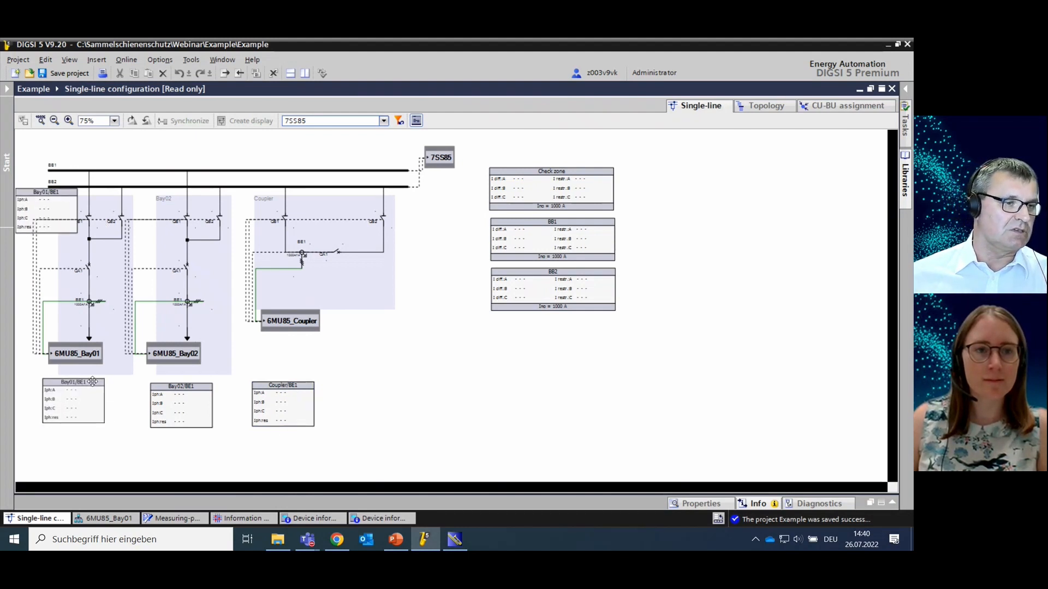
drag(210, 392, 207, 387)
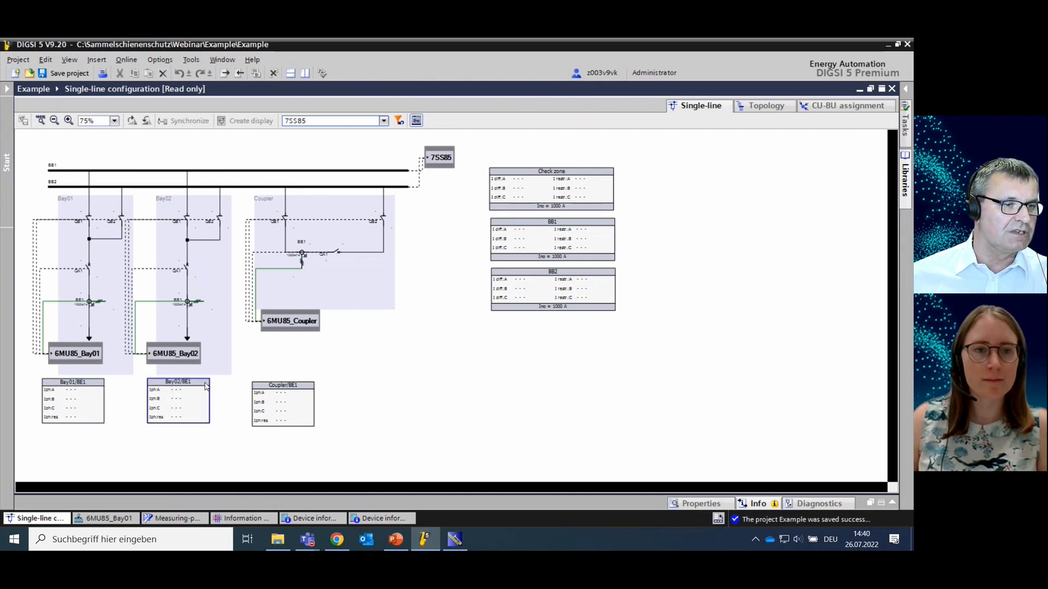
drag(311, 387, 314, 381)
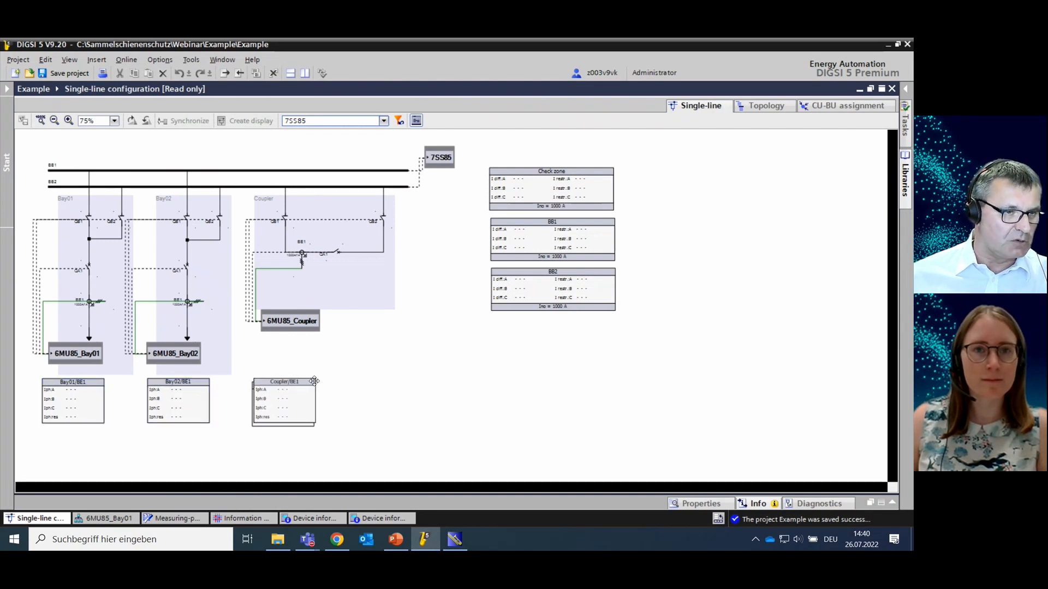
click(443, 157)
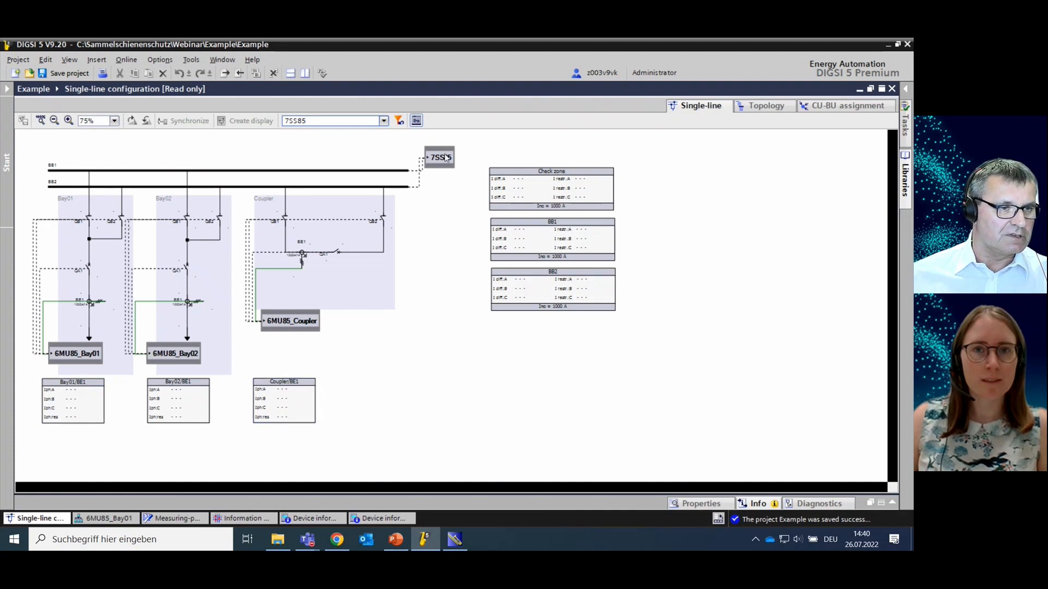
click(7, 89)
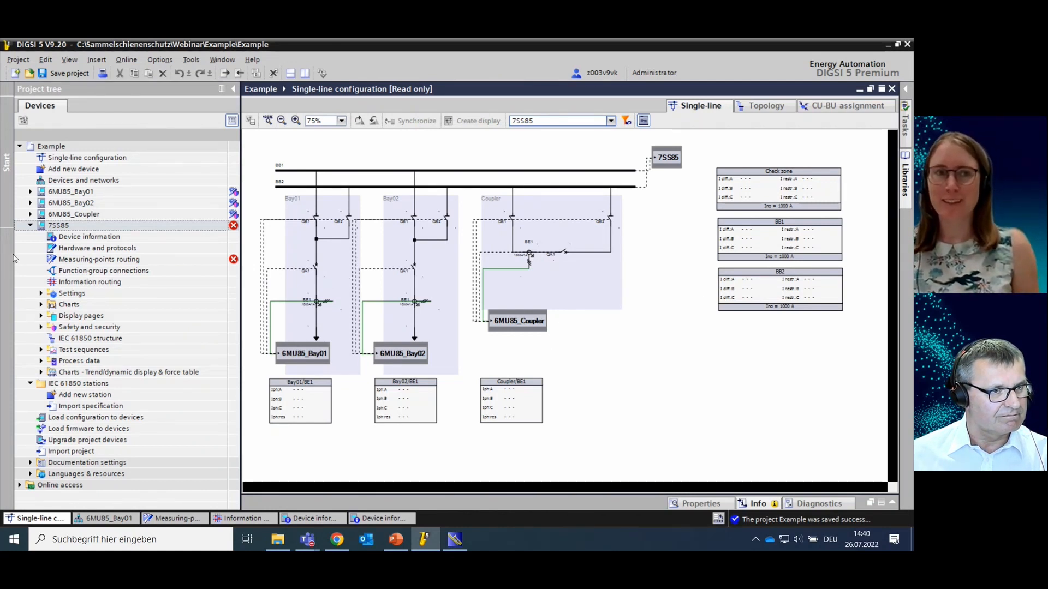
click(69, 73)
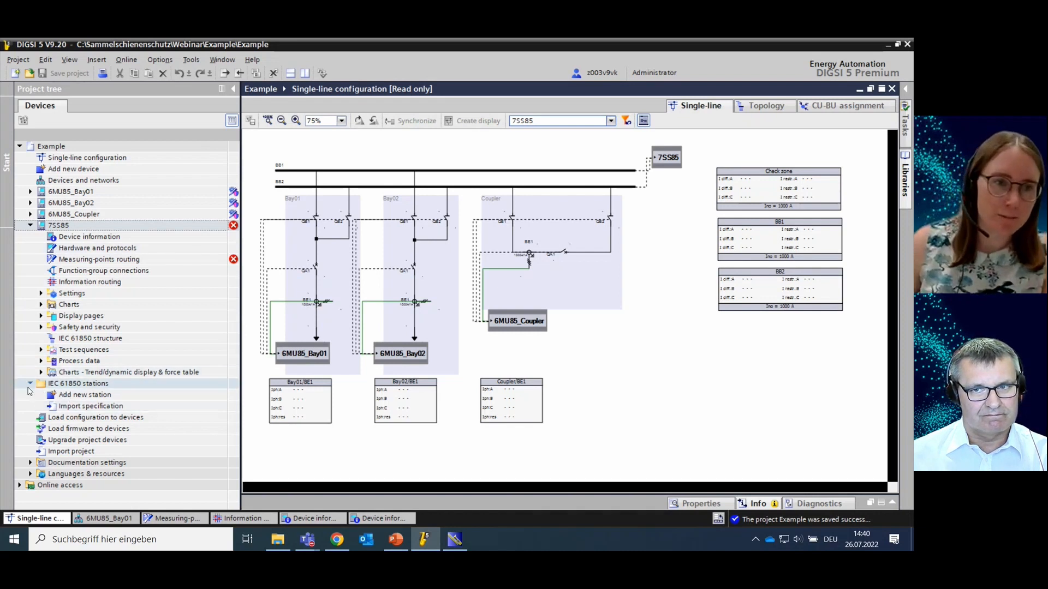
Add a new IEC 61850 station, assign all available devices to it and save the project
double_click(68, 397)
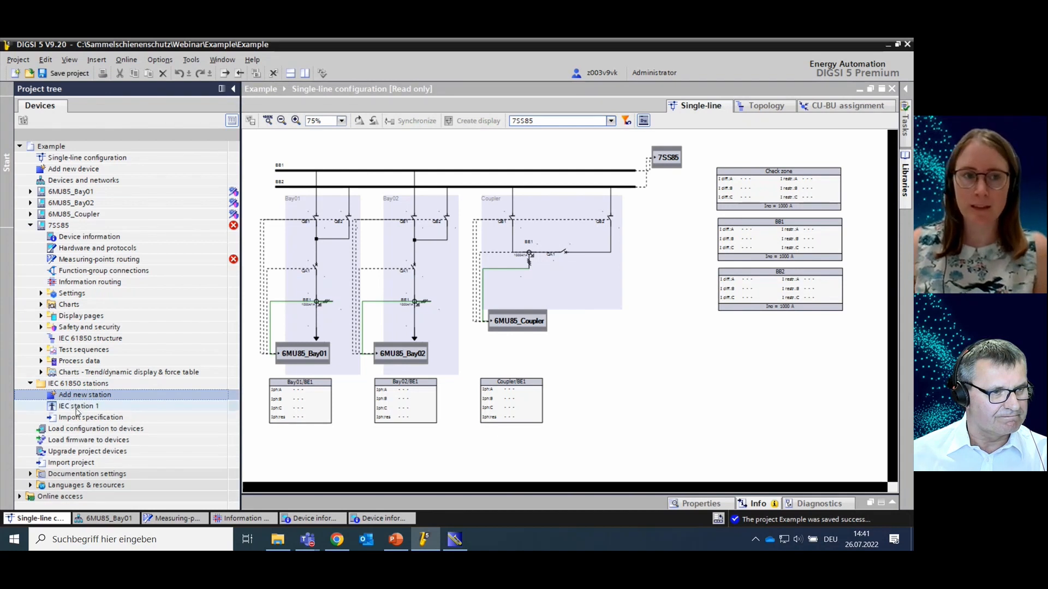
double_click(77, 408)
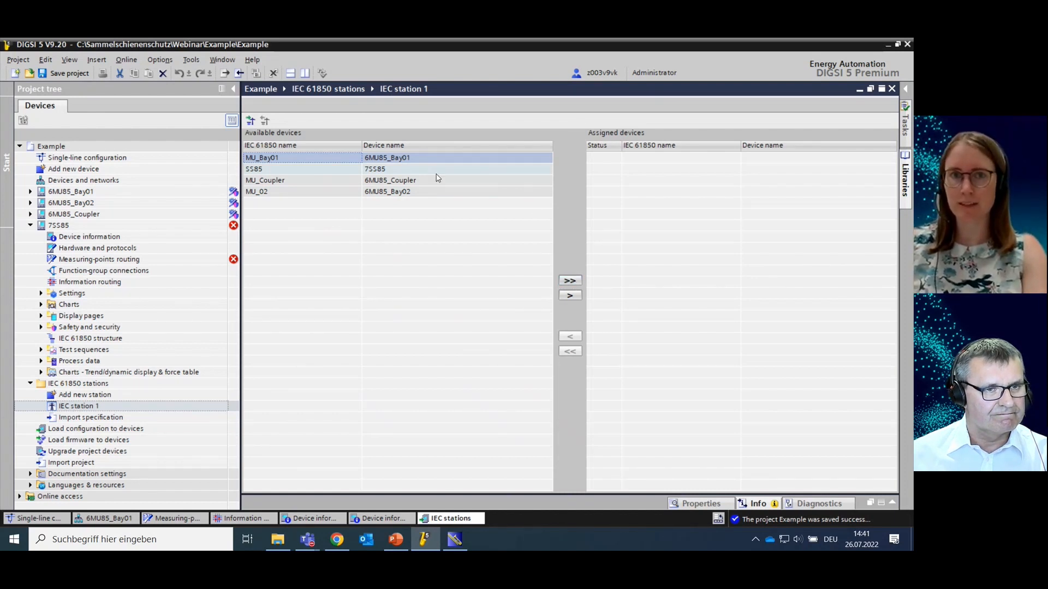
click(574, 283)
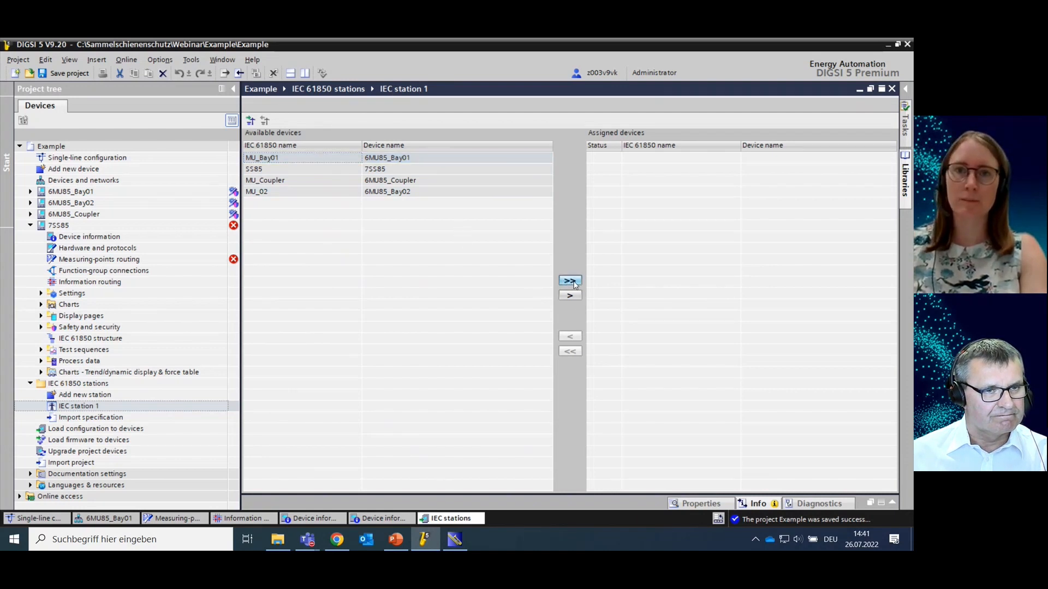
click(67, 75)
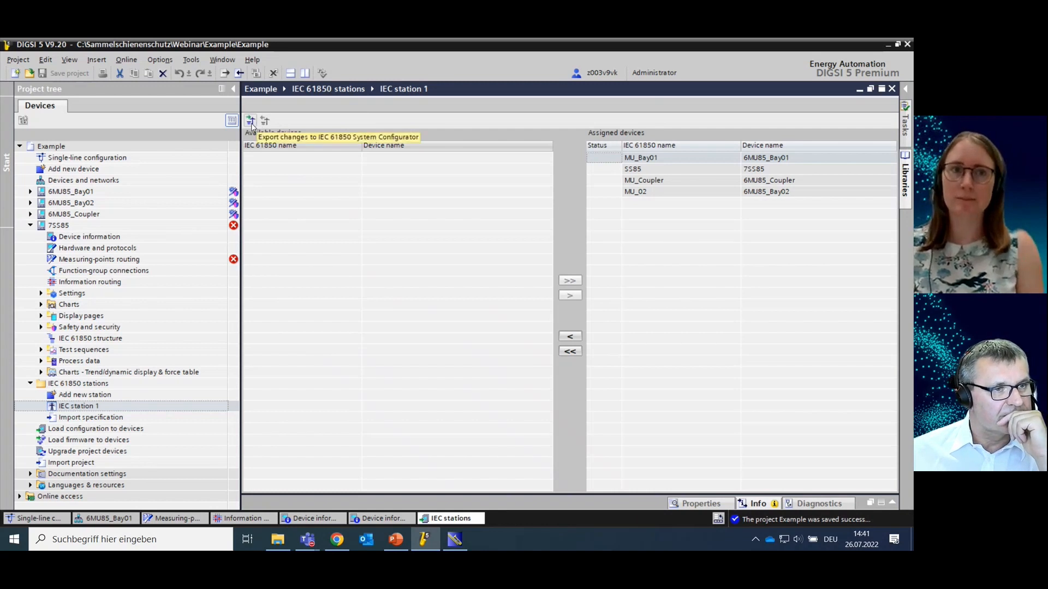
Export the station to the IEC 61850 System Configurator as a new SCD file, IEC station 1.scd, under C:\Sammelschienenschutz\Webinar\Example, and dismiss the report
click(251, 121)
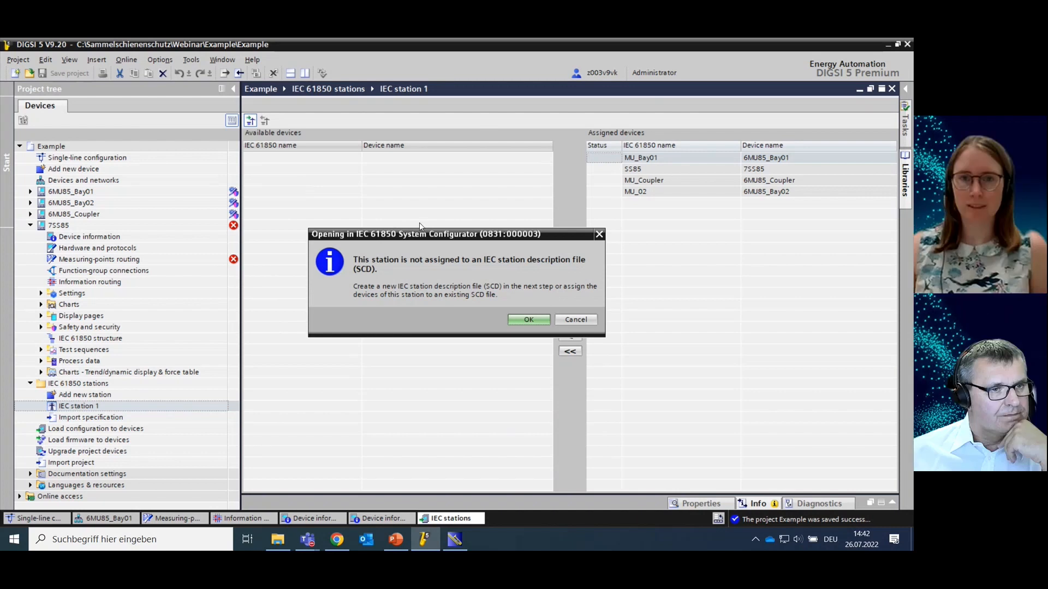
click(528, 321)
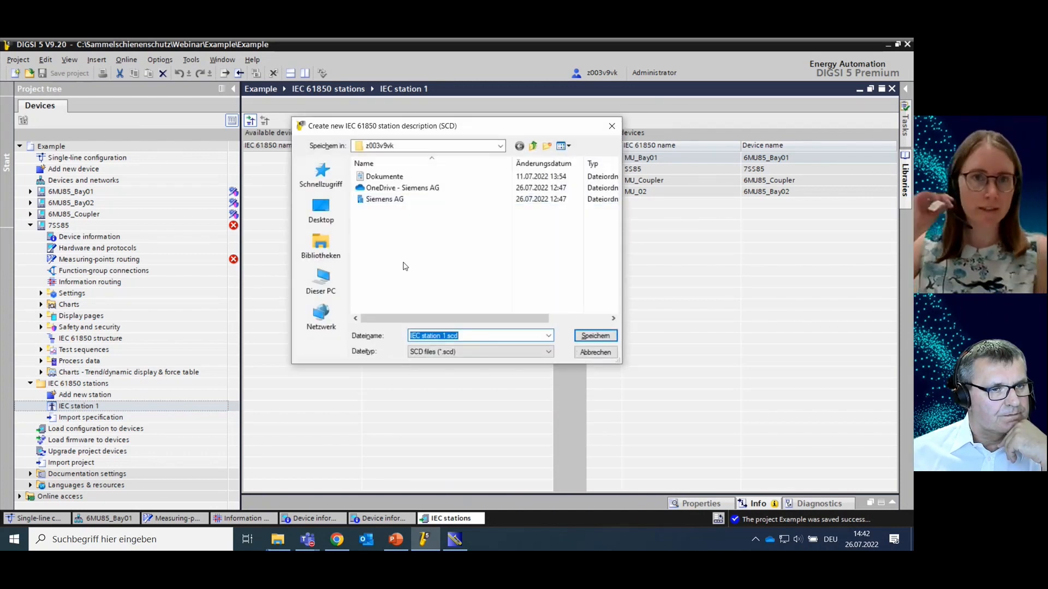
click(321, 245)
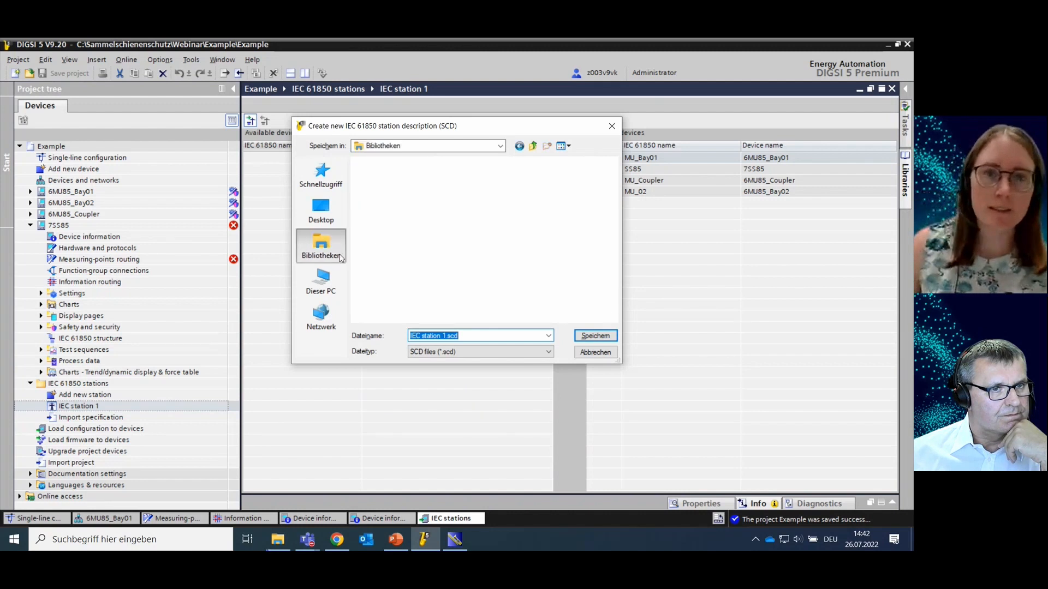
click(322, 281)
double_click(421, 234)
scroll(416, 271, down, 5)
double_click(413, 278)
scroll(404, 248, down, 5)
double_click(388, 289)
double_click(376, 175)
key(Return)
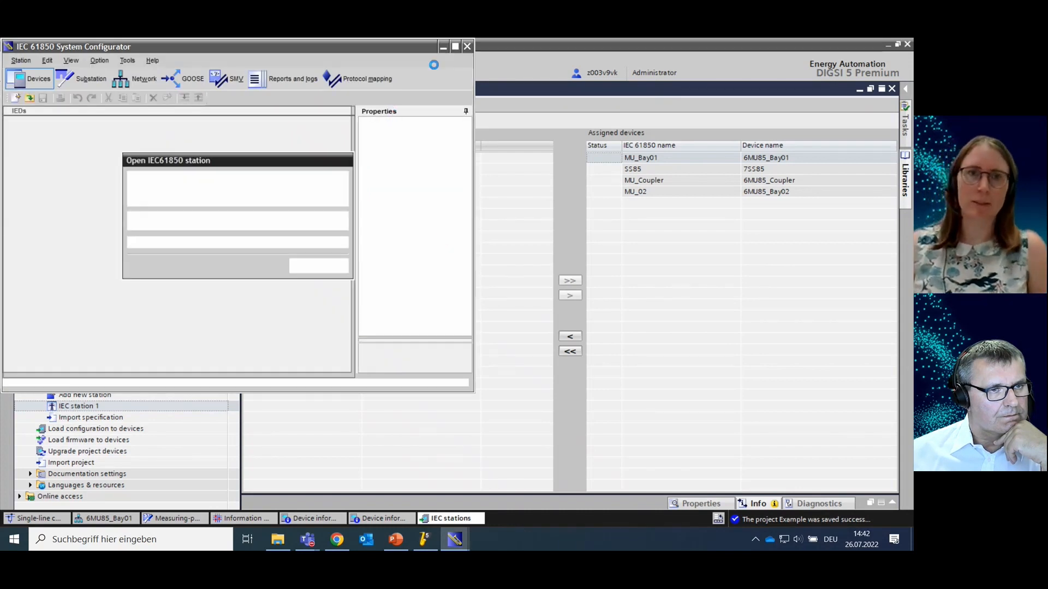
click(456, 47)
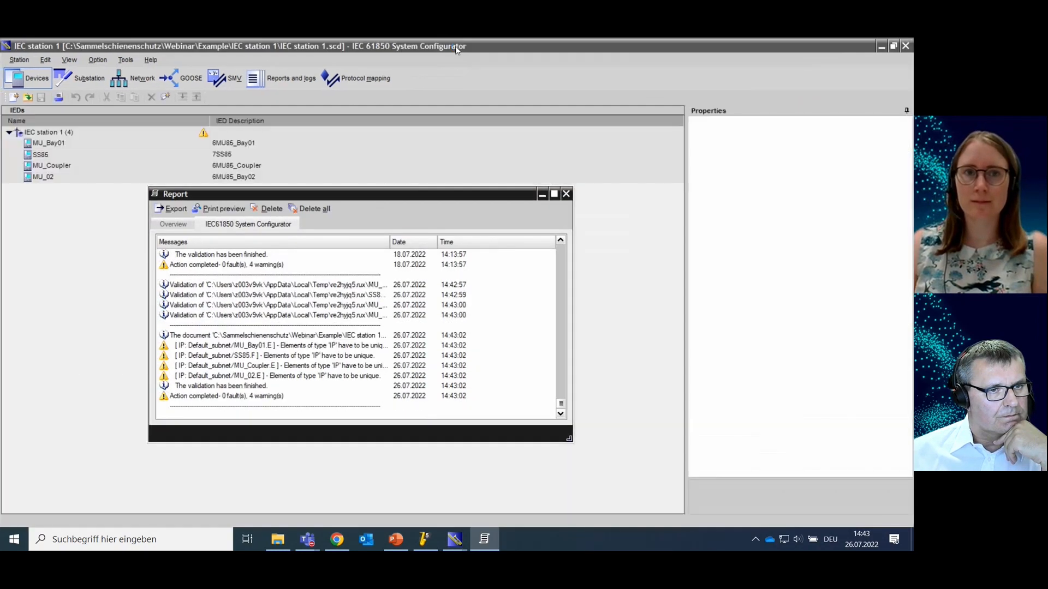
click(566, 194)
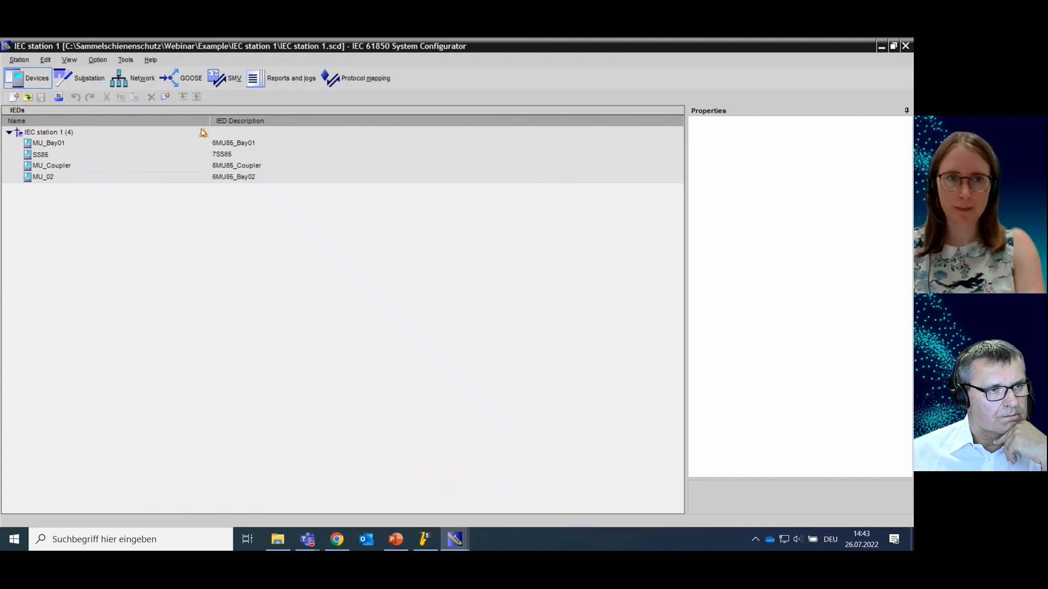
Apply automatic addressing to Default_subnet in the network view, overwriting all existing IP addresses
click(119, 81)
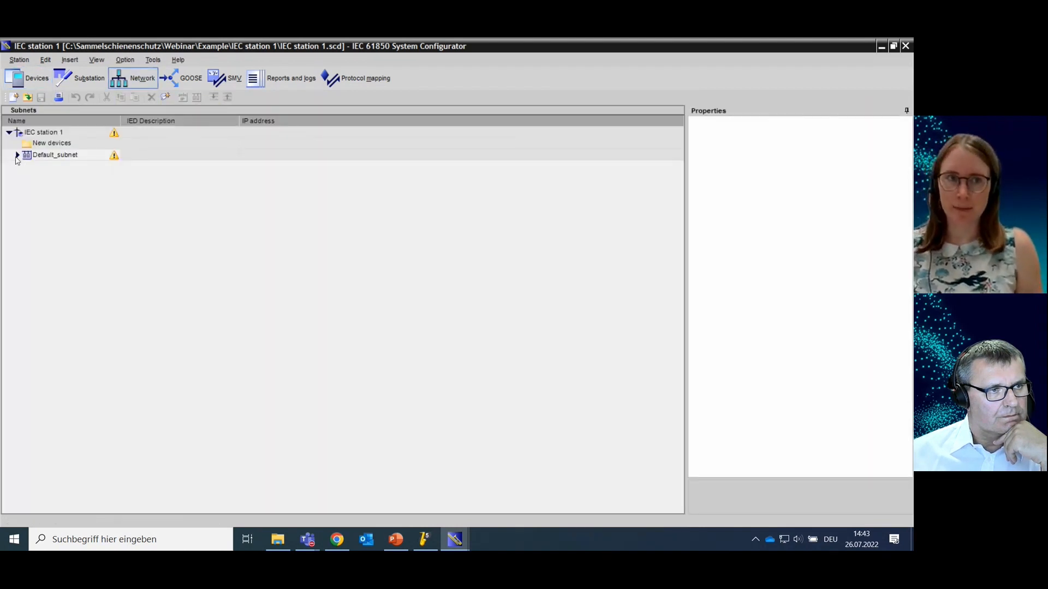
click(17, 156)
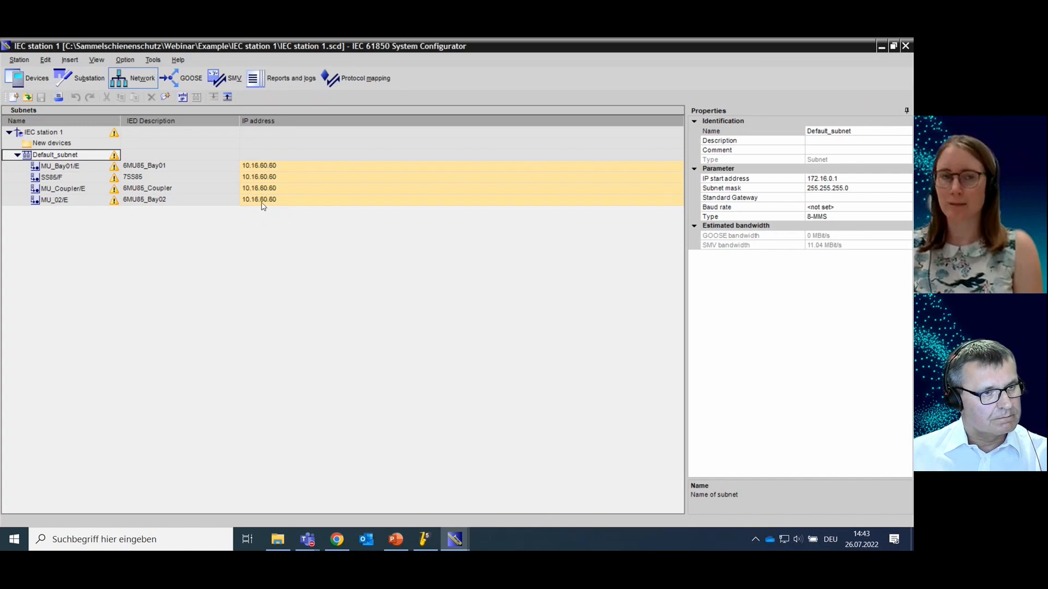
right_click(80, 160)
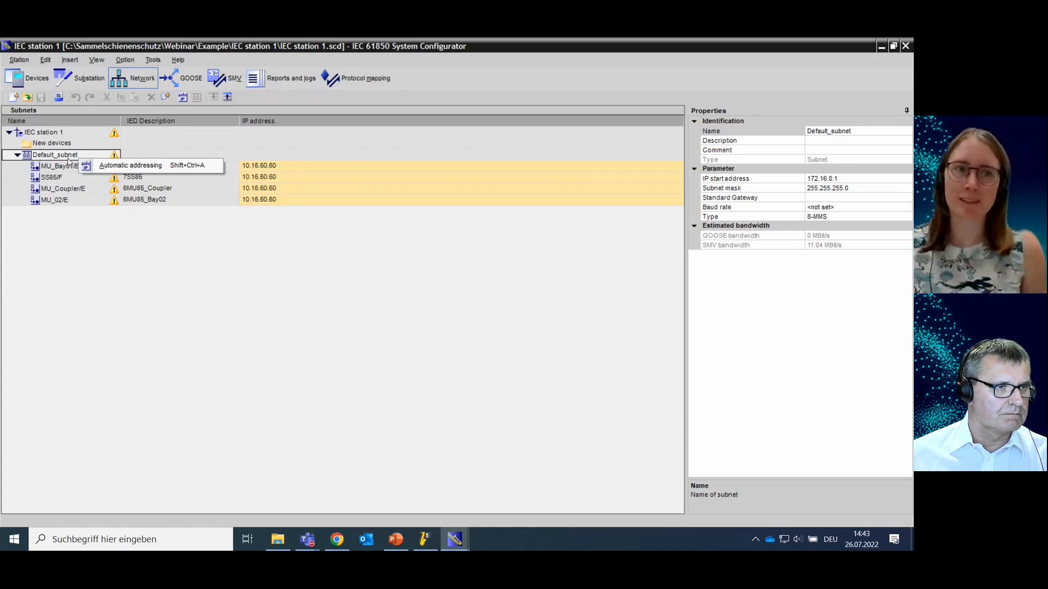
click(134, 170)
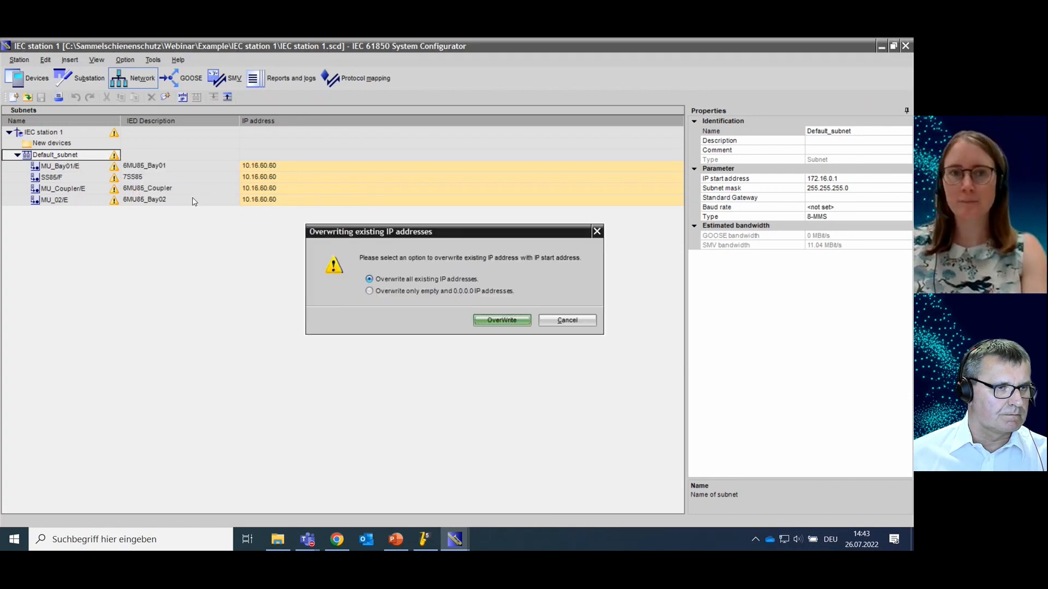
click(501, 321)
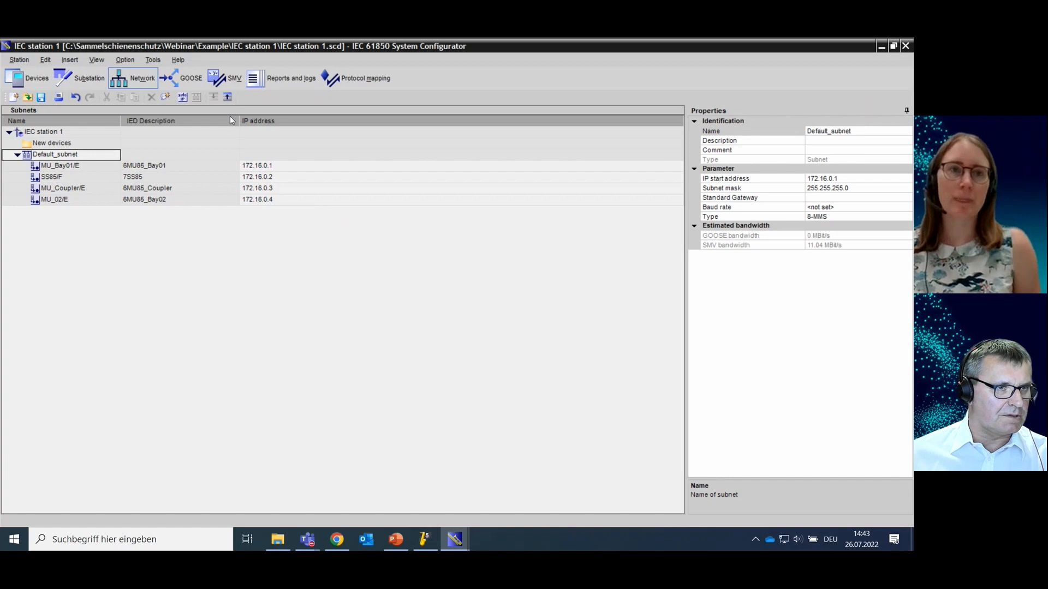
Apply SMV Mapping Through Topology to IEC station 1 in the SMV view
click(229, 84)
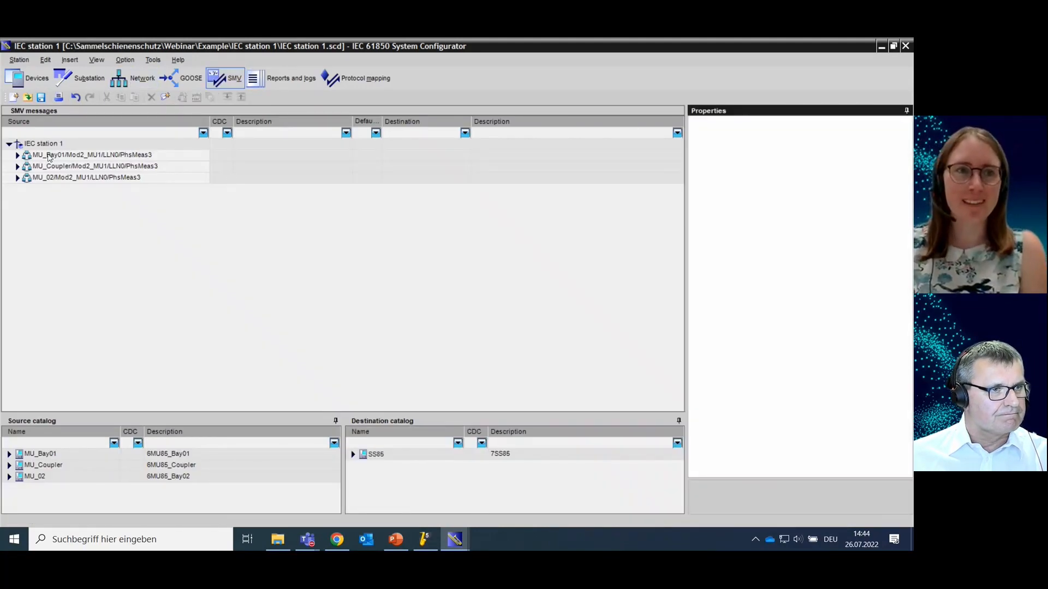
click(44, 146)
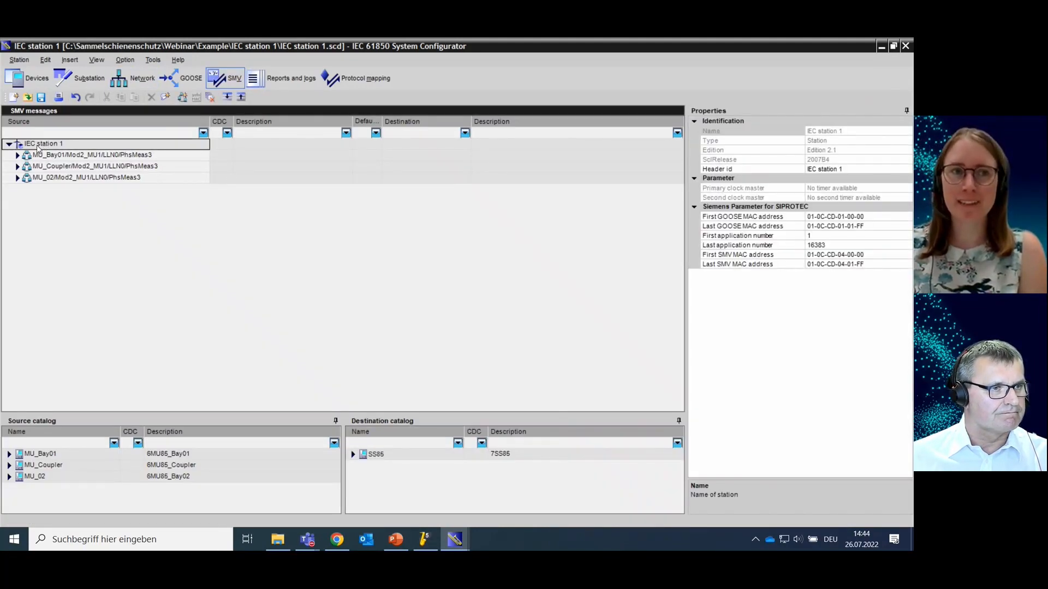
right_click(49, 145)
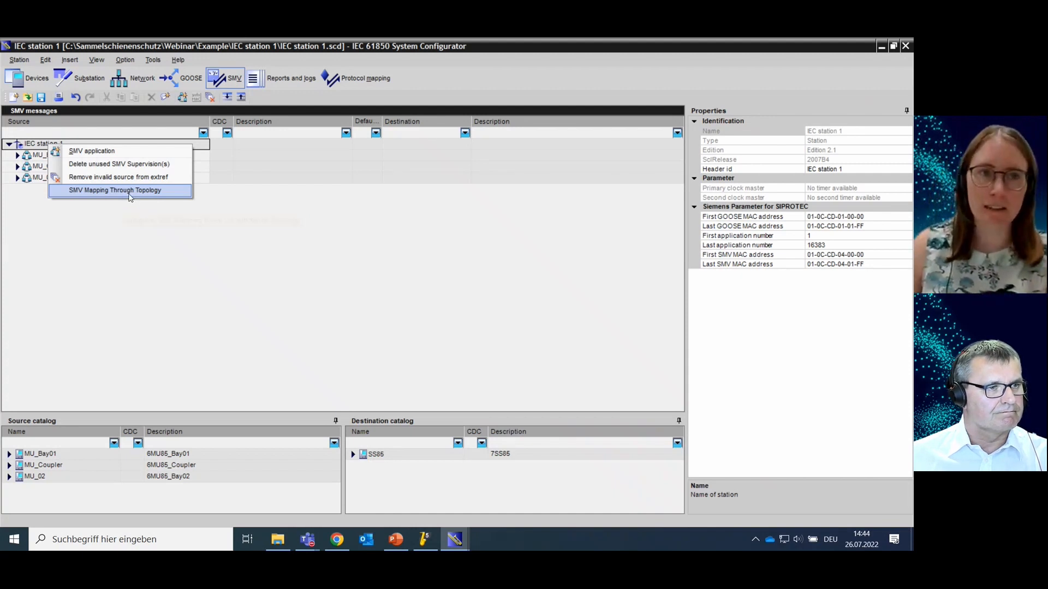
click(131, 194)
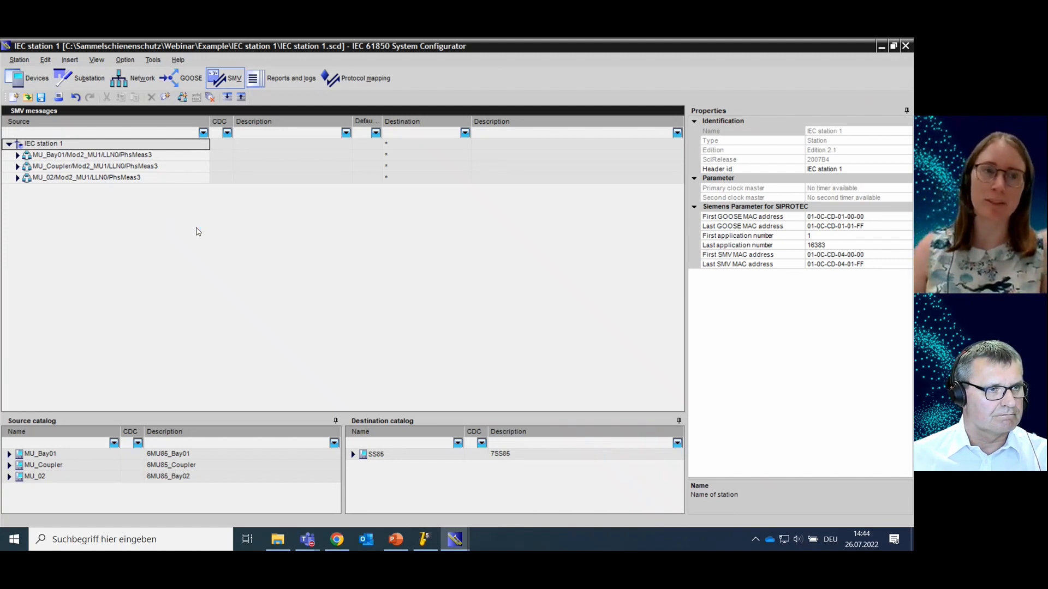
Expand the MU_Bay01 sampled-value dataset to check its mapping, save the station and close the IEC 61850 System Configurator
click(18, 156)
click(26, 167)
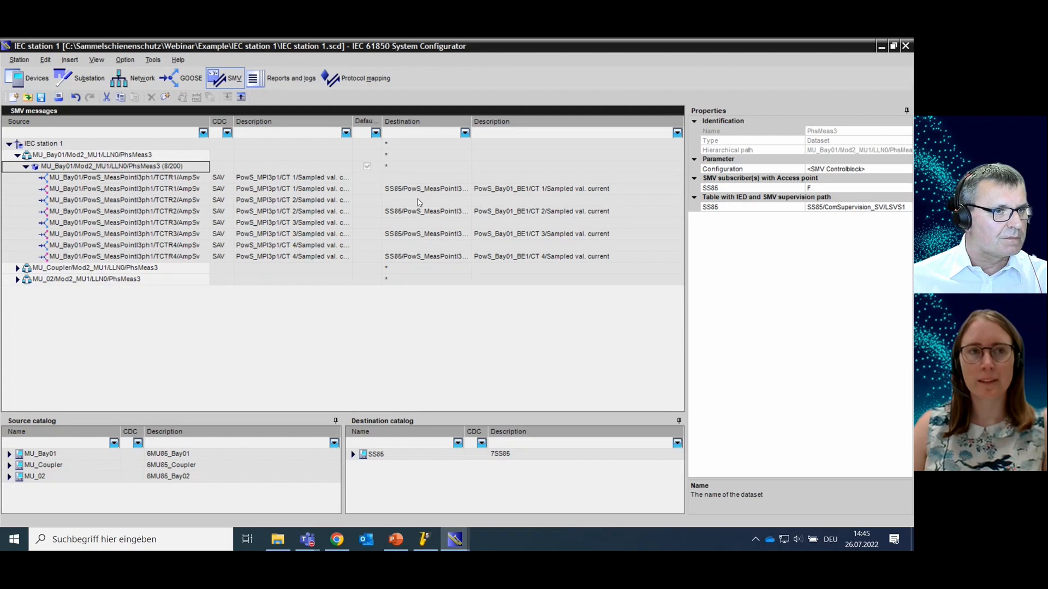
click(41, 98)
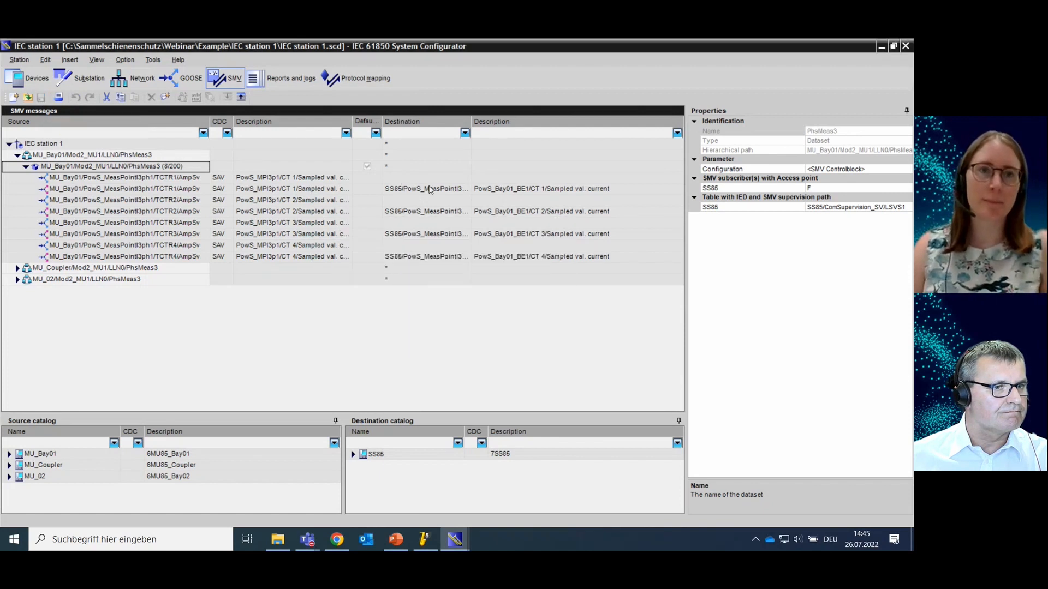
click(906, 46)
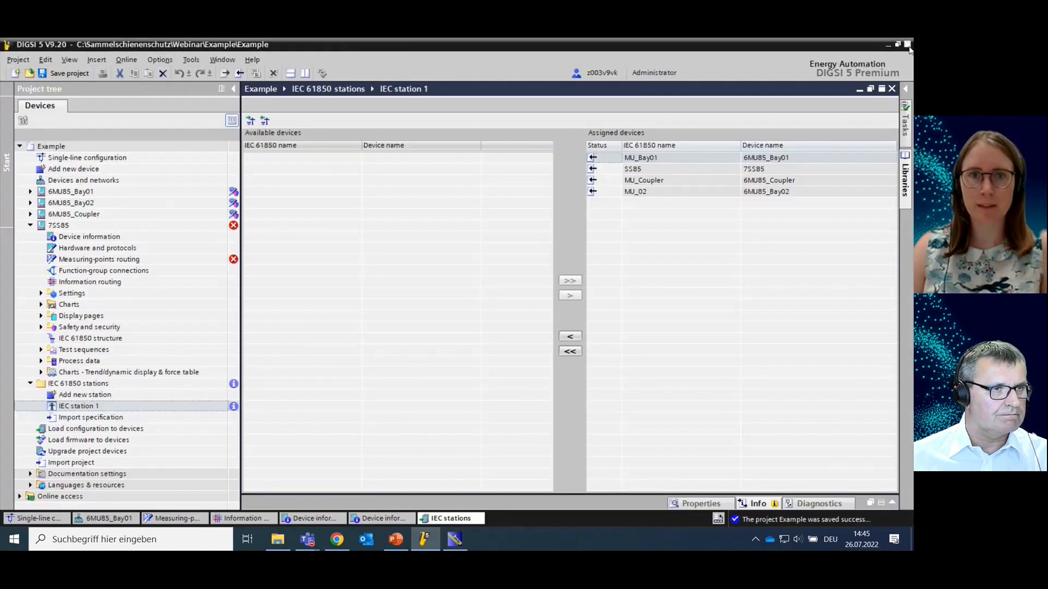
Import the System Configurator changes into IEC station 1, include 7SS85 in the secondary-value update, dismiss the report and save the project
click(265, 121)
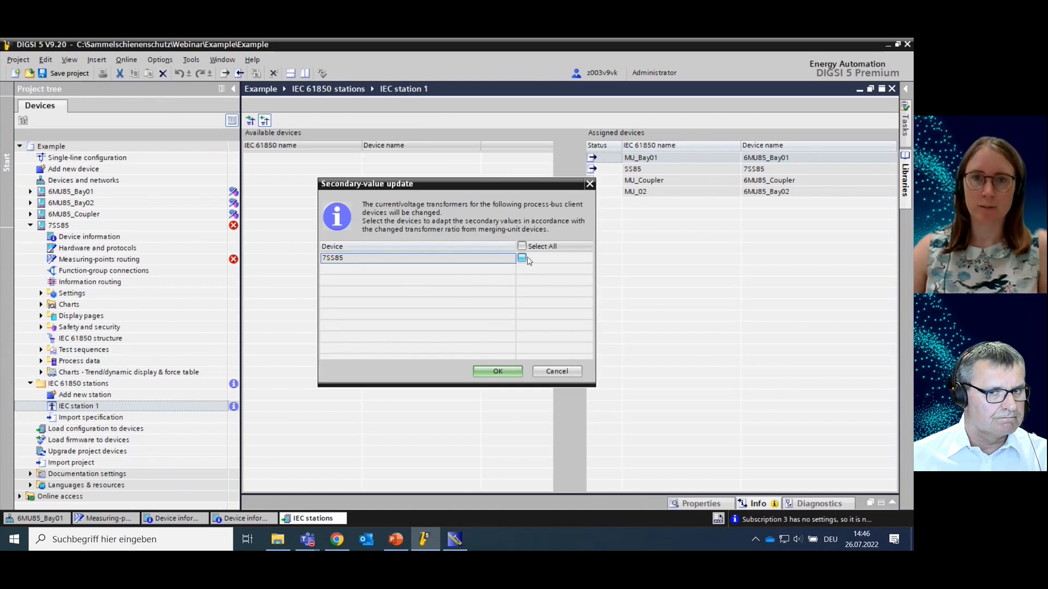
click(522, 258)
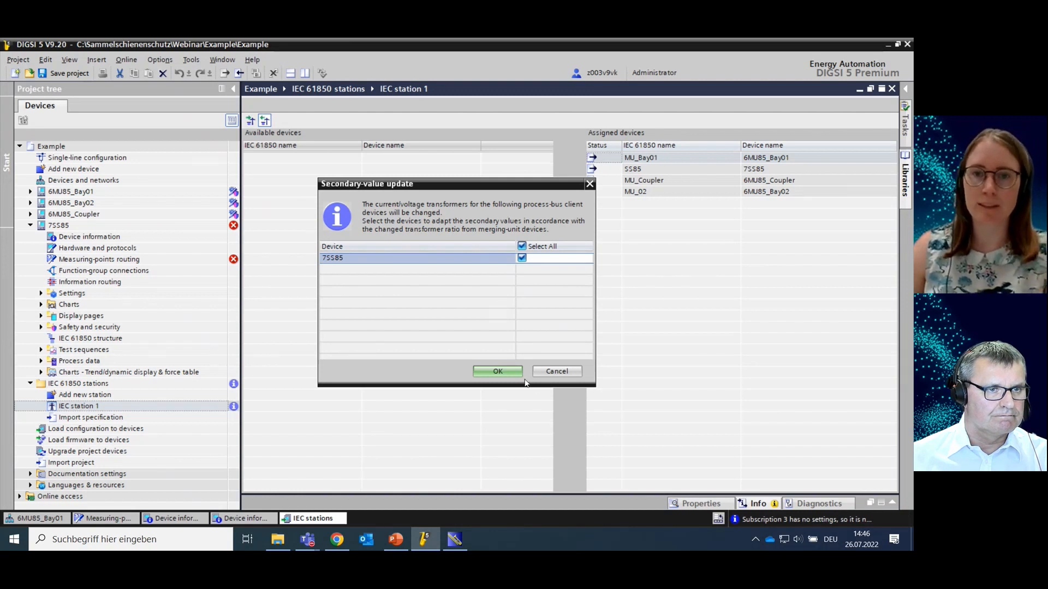
click(503, 371)
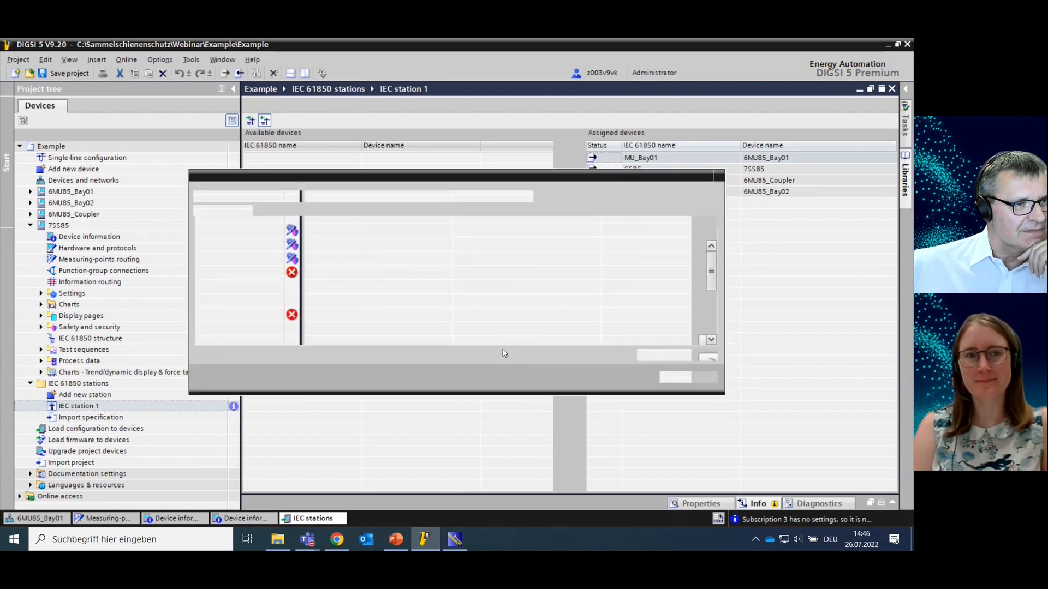
click(689, 376)
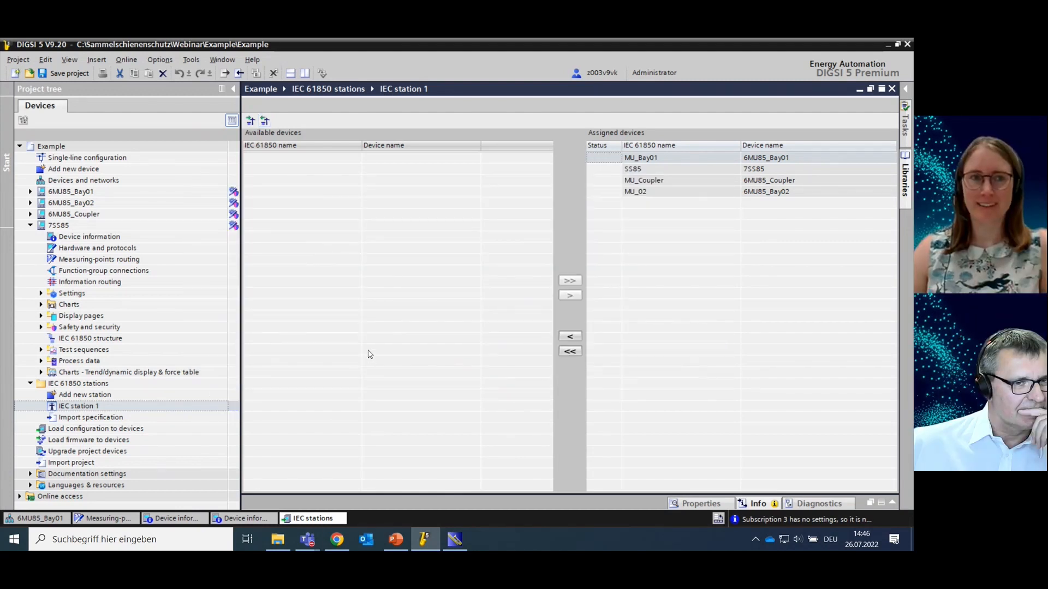
key(ctrl+s)
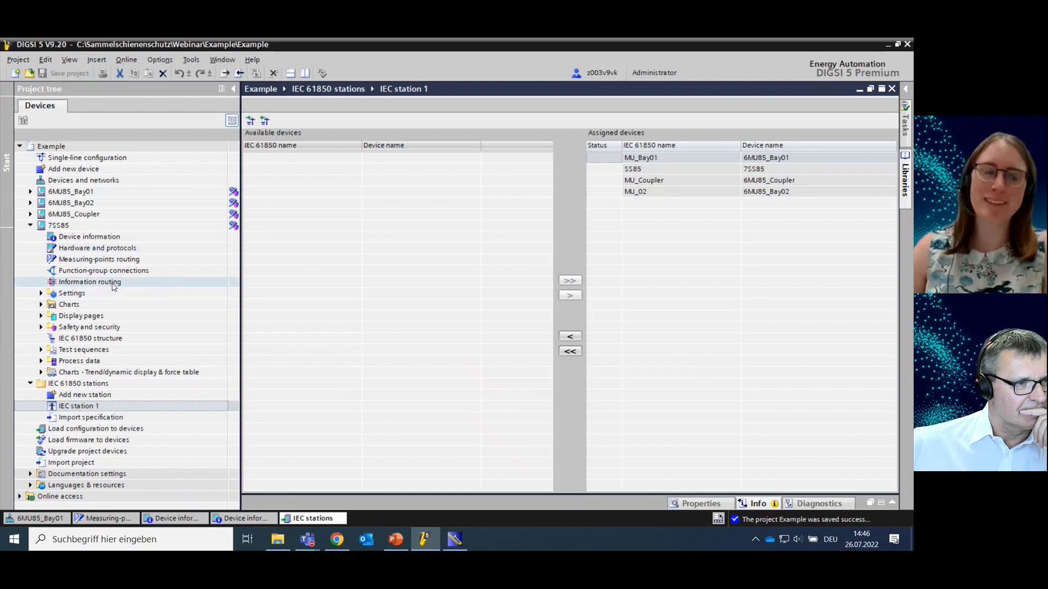
Open the 7SS85 information routing and examine the measuring-point out-of-service signals of Bay01_BE1 under Power system
double_click(114, 284)
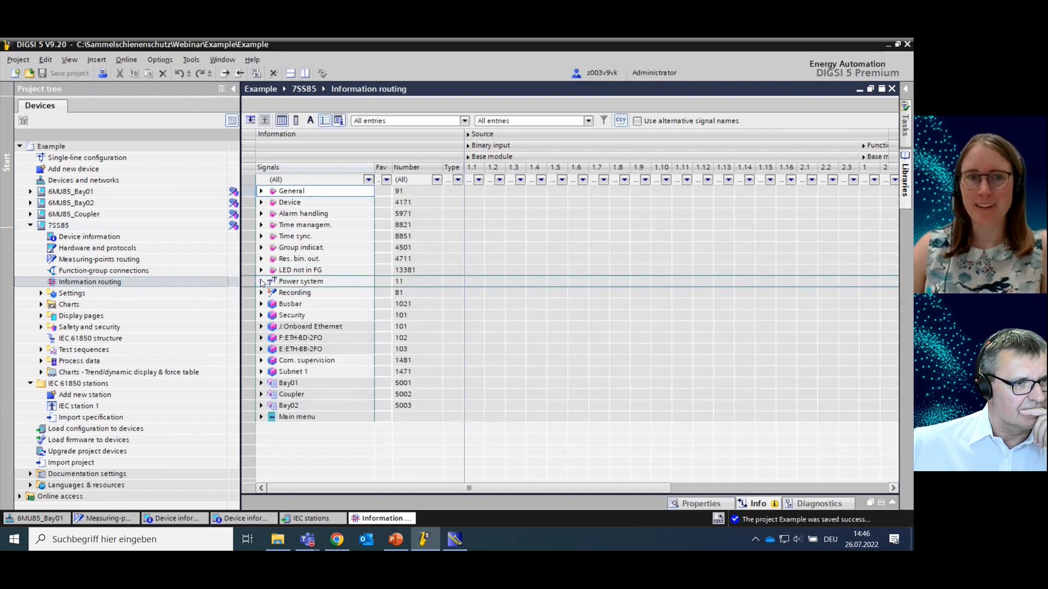
click(261, 282)
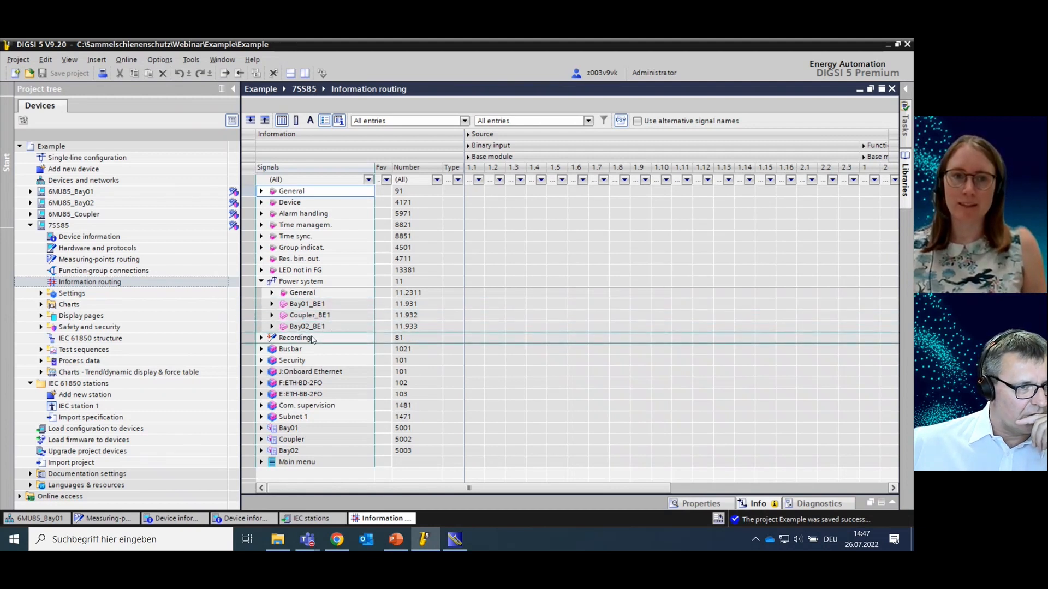
click(272, 304)
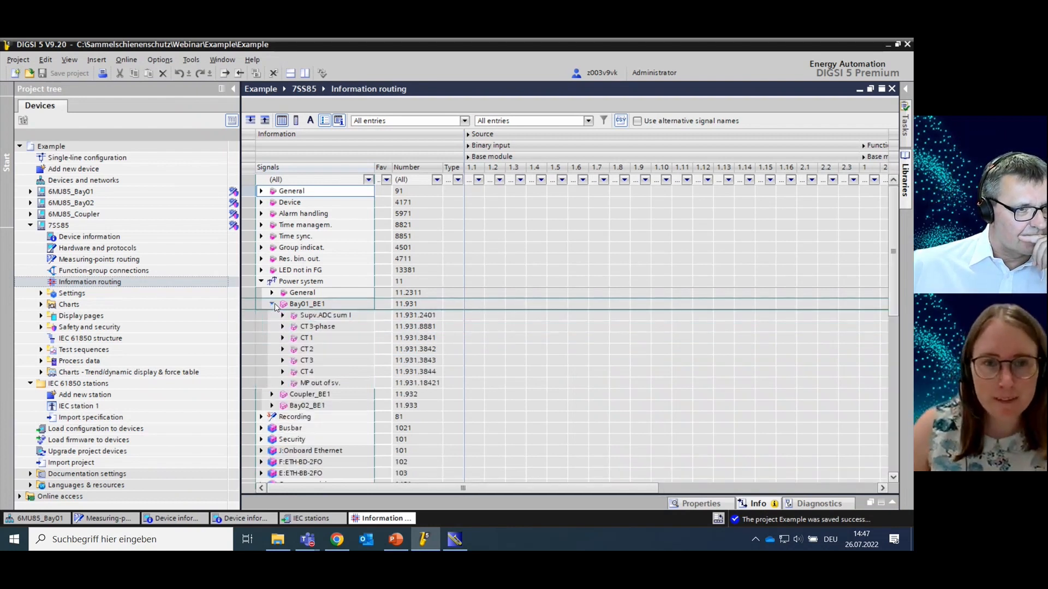
click(284, 383)
scroll(314, 371, down, 3)
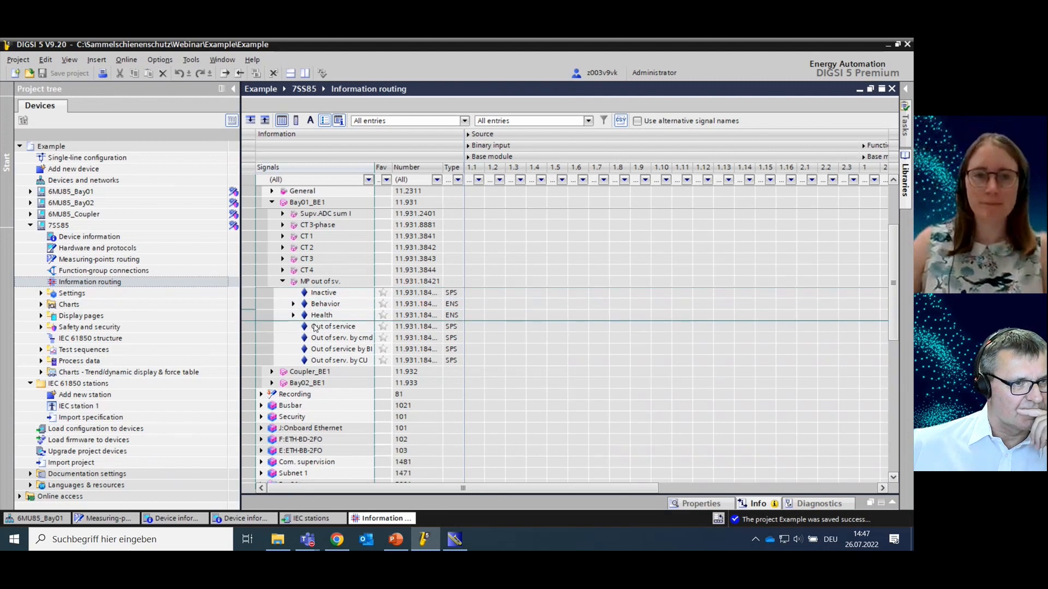
scroll(333, 376, down, 5)
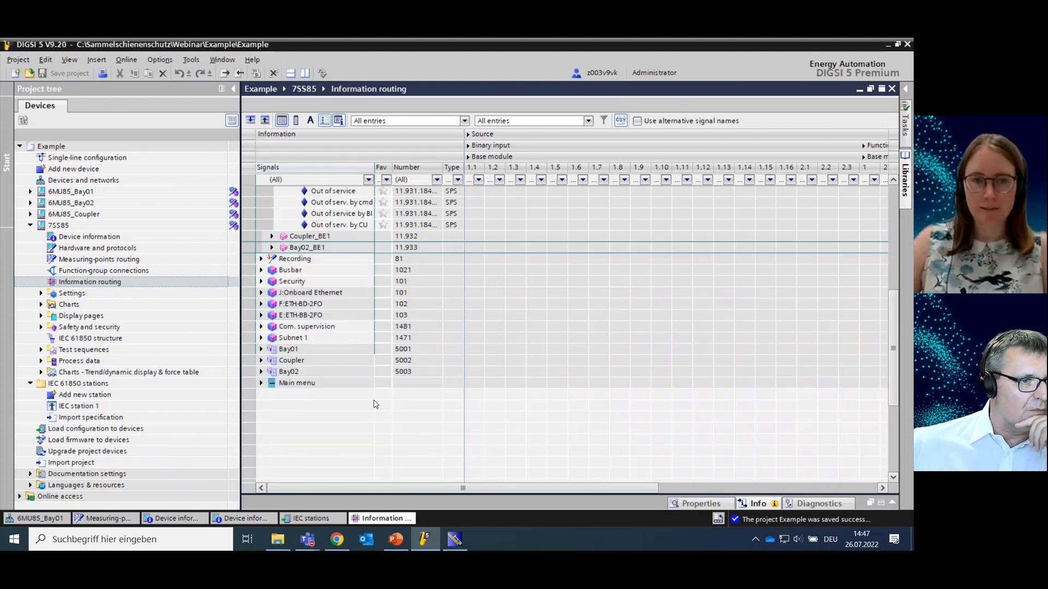
scroll(346, 371, up, 1)
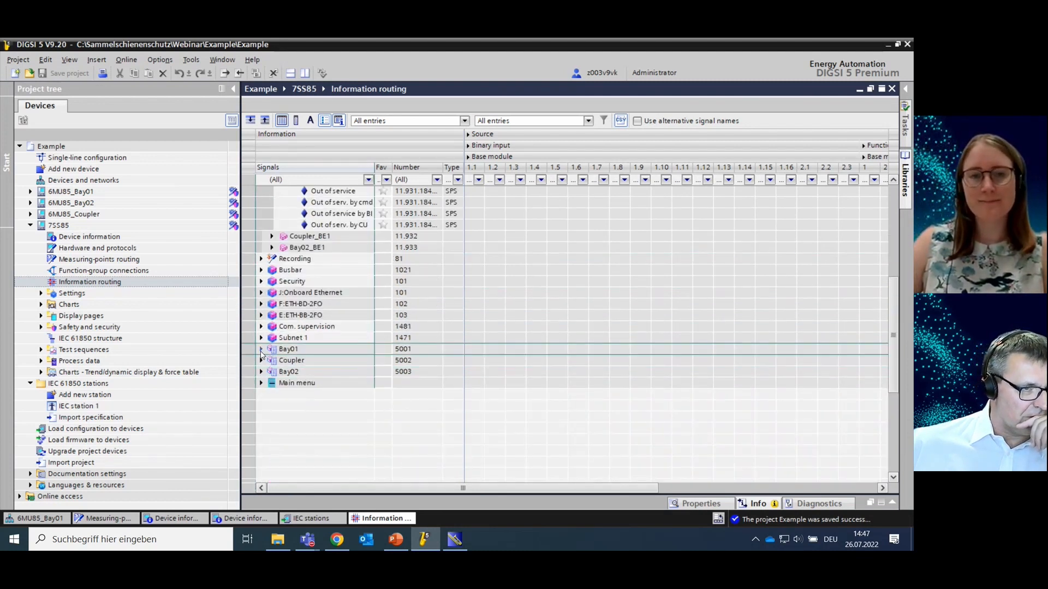
Examine the out-of-service signals in Bay01's General block and collapse the block again
click(261, 350)
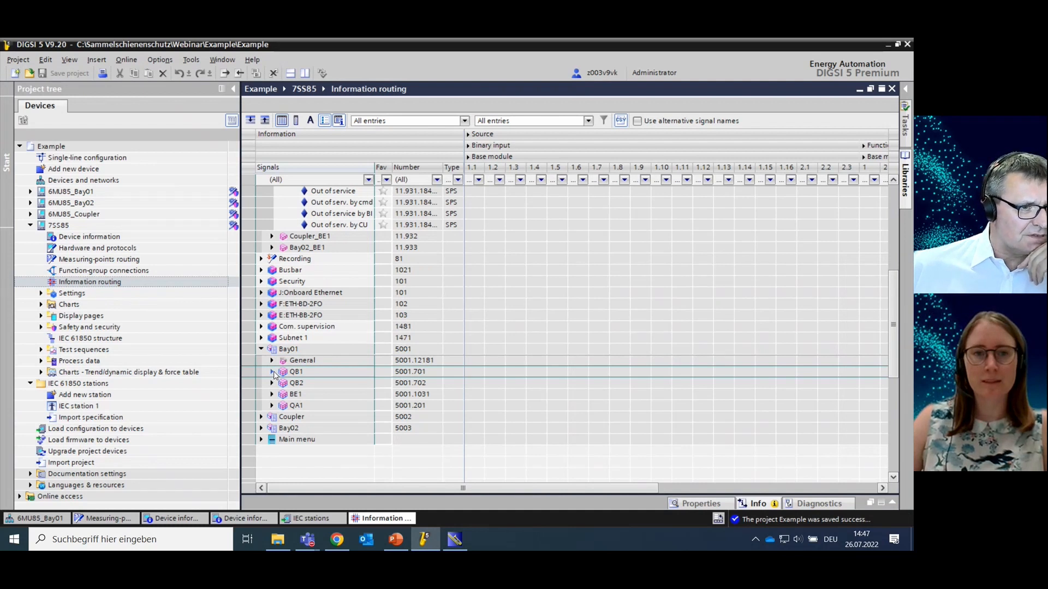
click(271, 361)
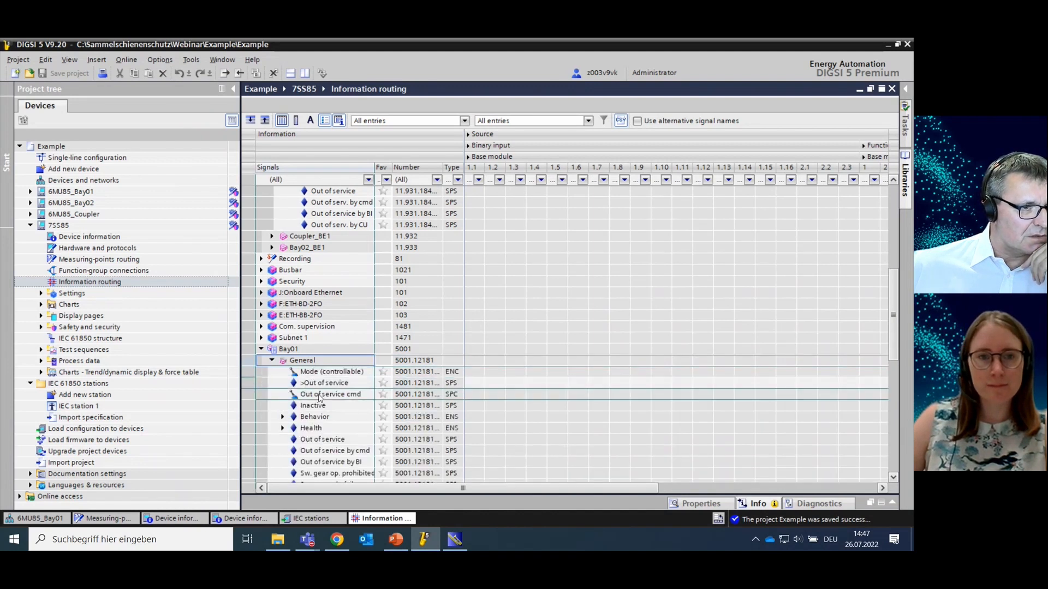
scroll(321, 399, down, 1)
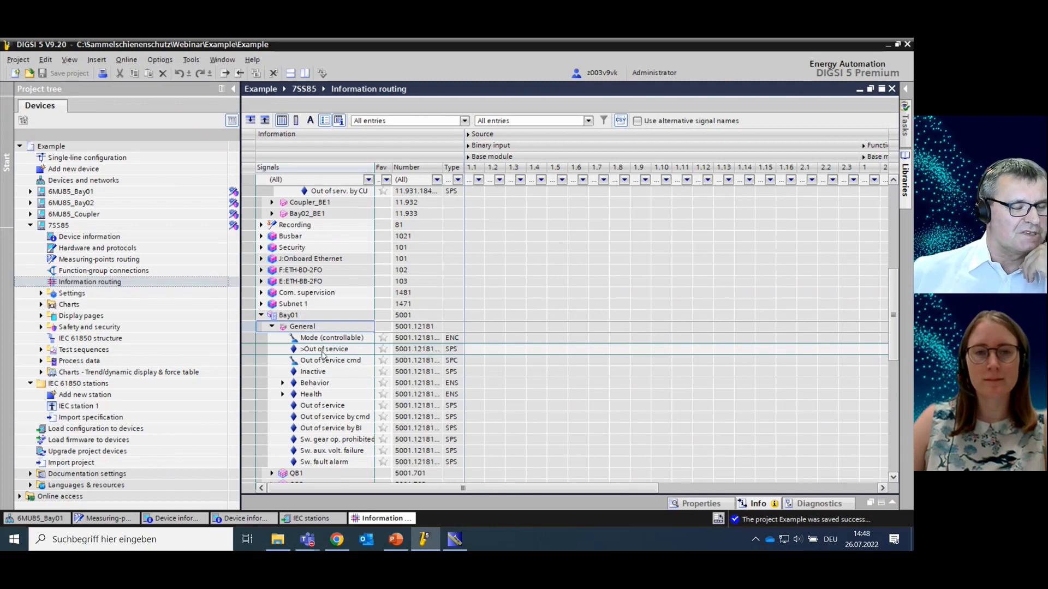
click(270, 330)
click(272, 328)
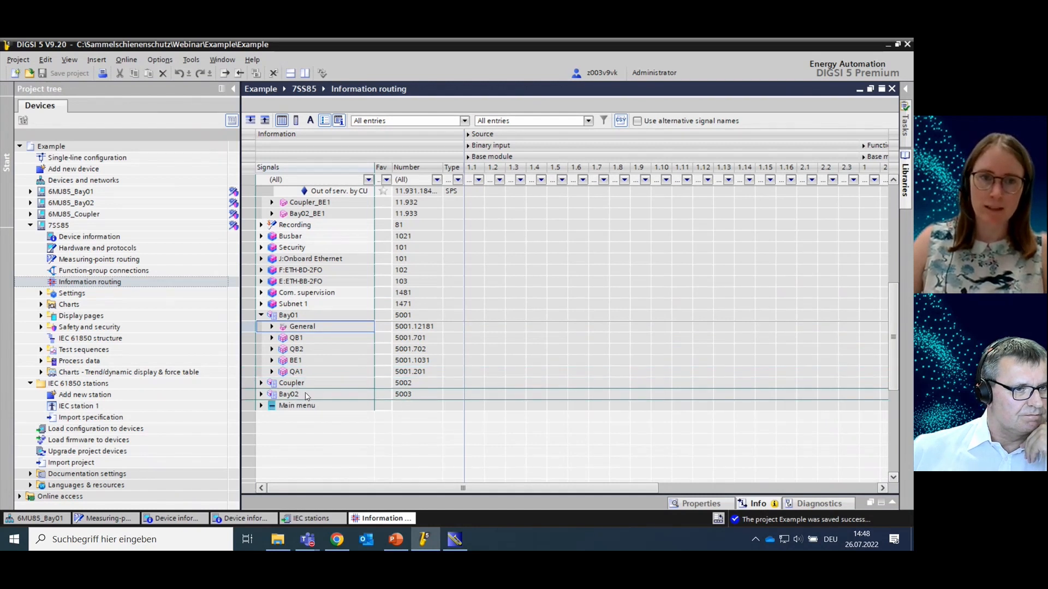
Review the function blocks of Bay01's QB2 and QA1, including the signals of 50BF Ad.CBF 1
click(272, 350)
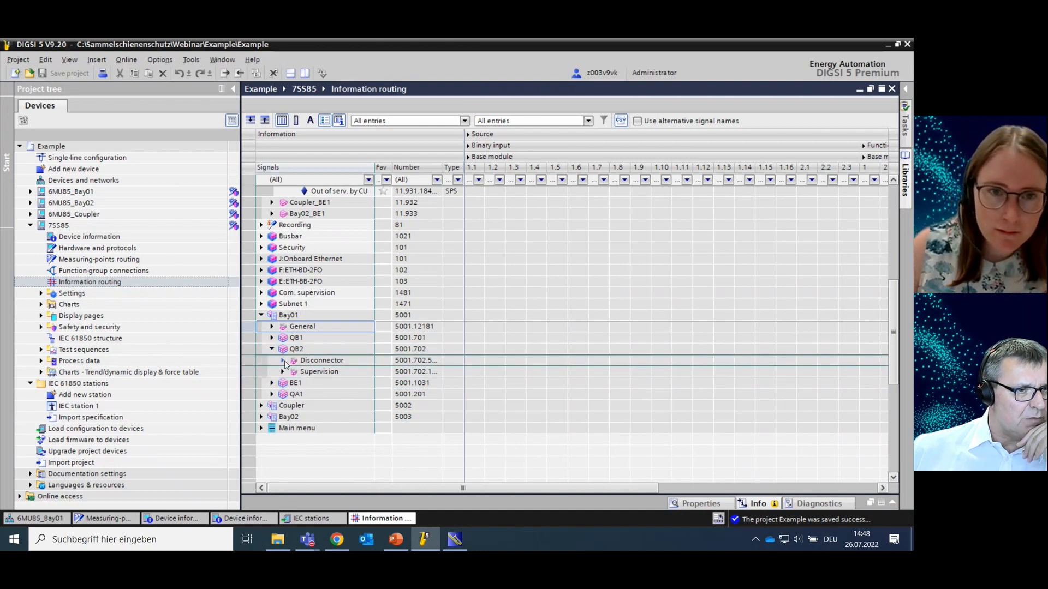
click(272, 394)
scroll(278, 397, down, 1)
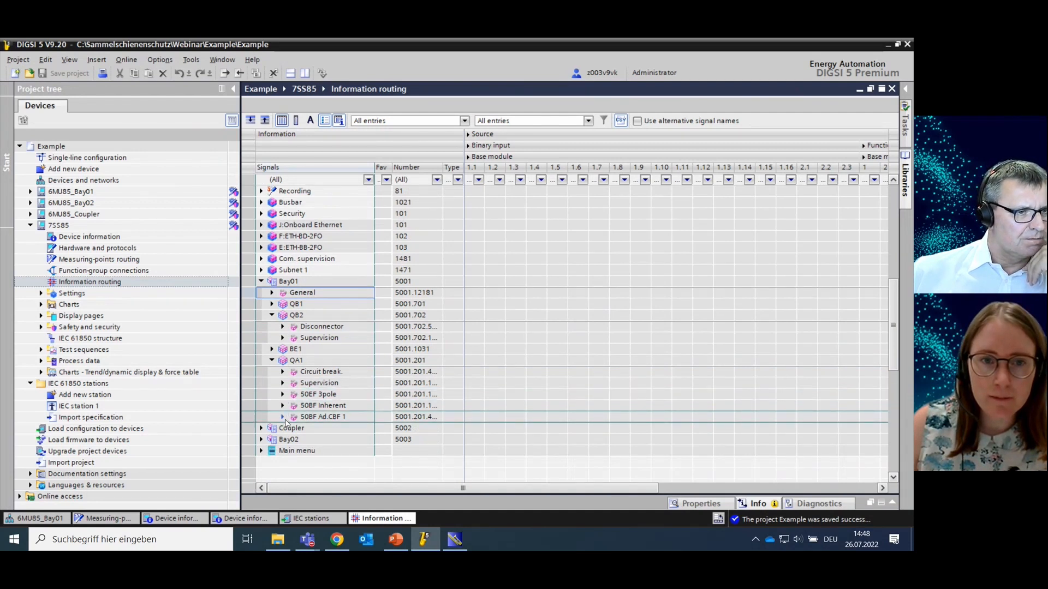
click(283, 417)
scroll(290, 414, down, 2)
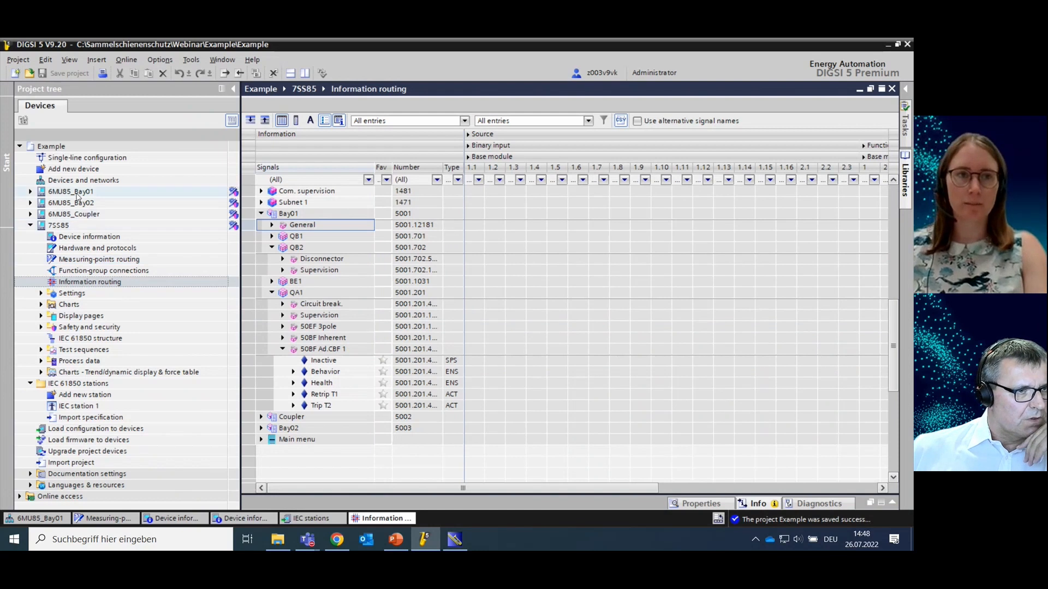
Review the SMV stream settings in the 6MU85_Coupler merging-unit routing, and collapse the properties and the device branch
click(32, 214)
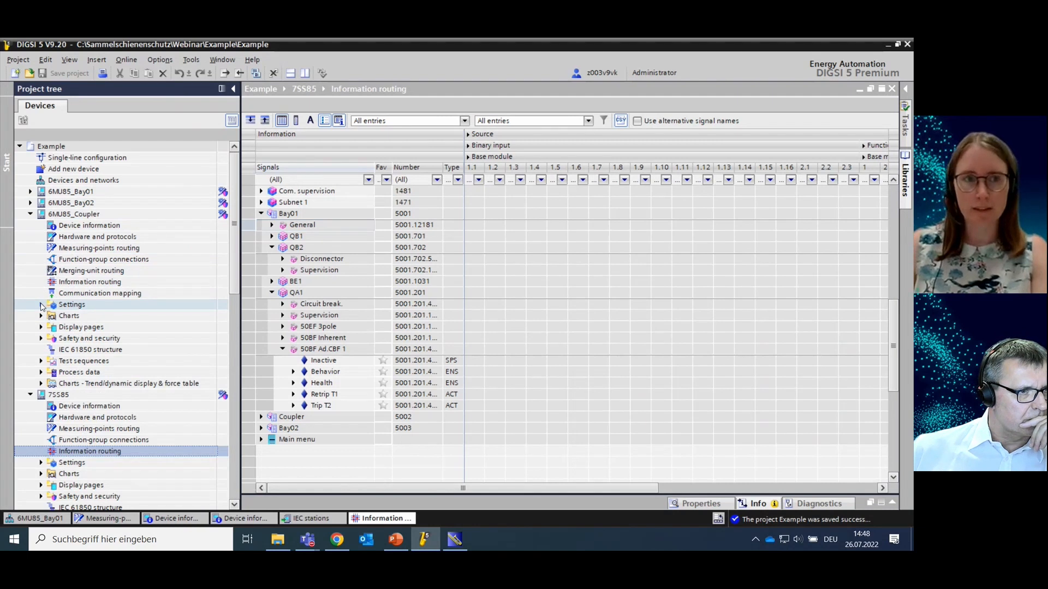
double_click(78, 272)
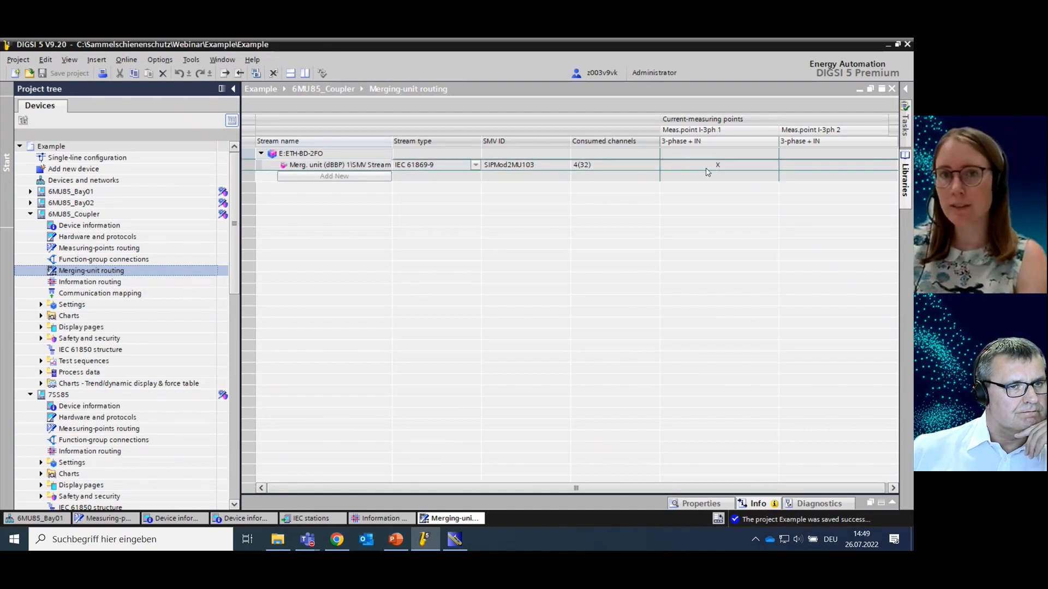
click(425, 170)
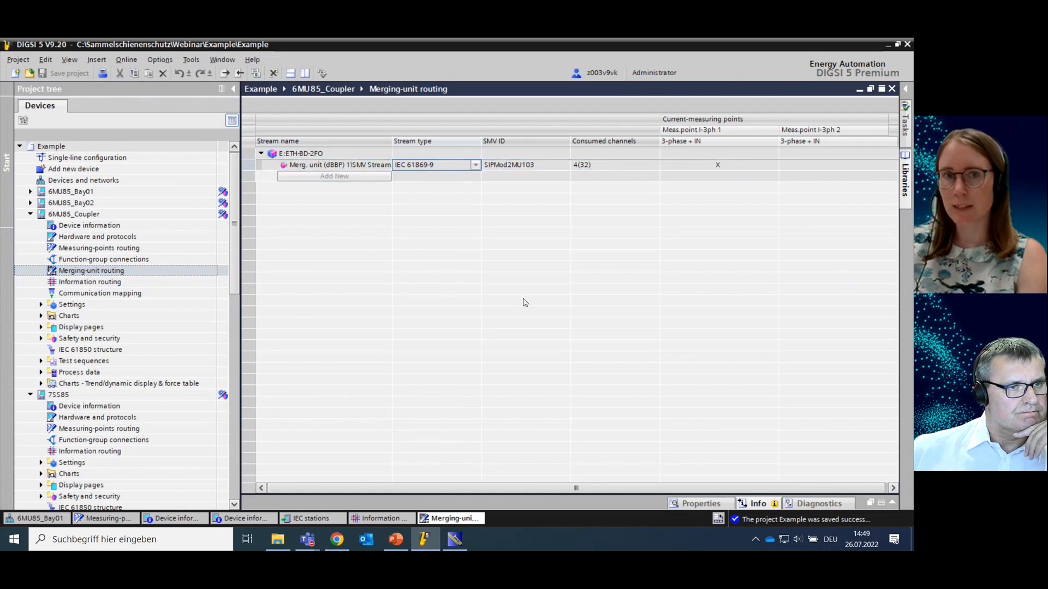
click(708, 504)
click(270, 356)
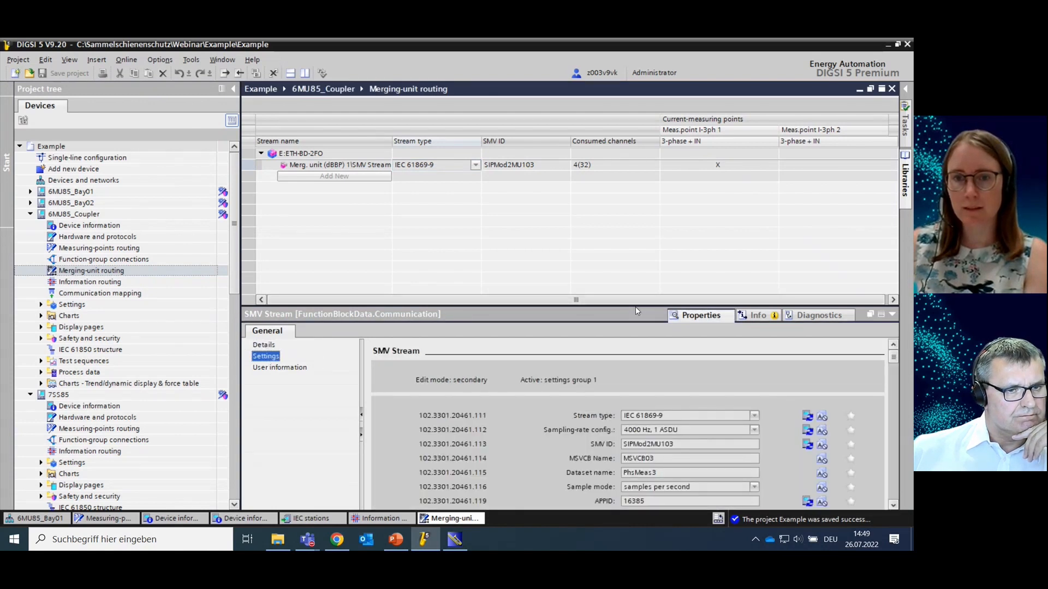
drag(635, 307, 628, 225)
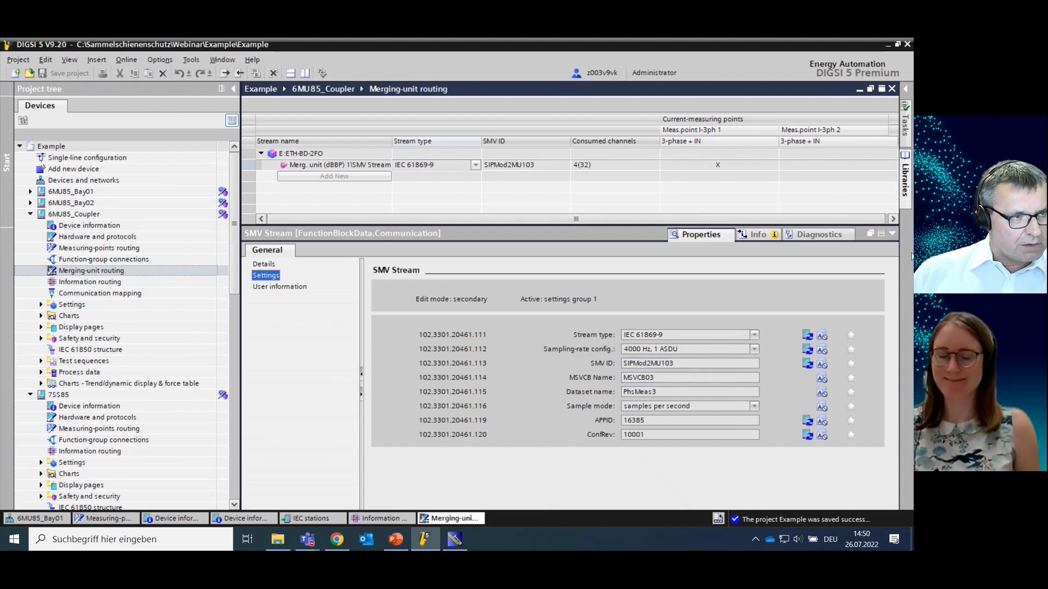
click(893, 235)
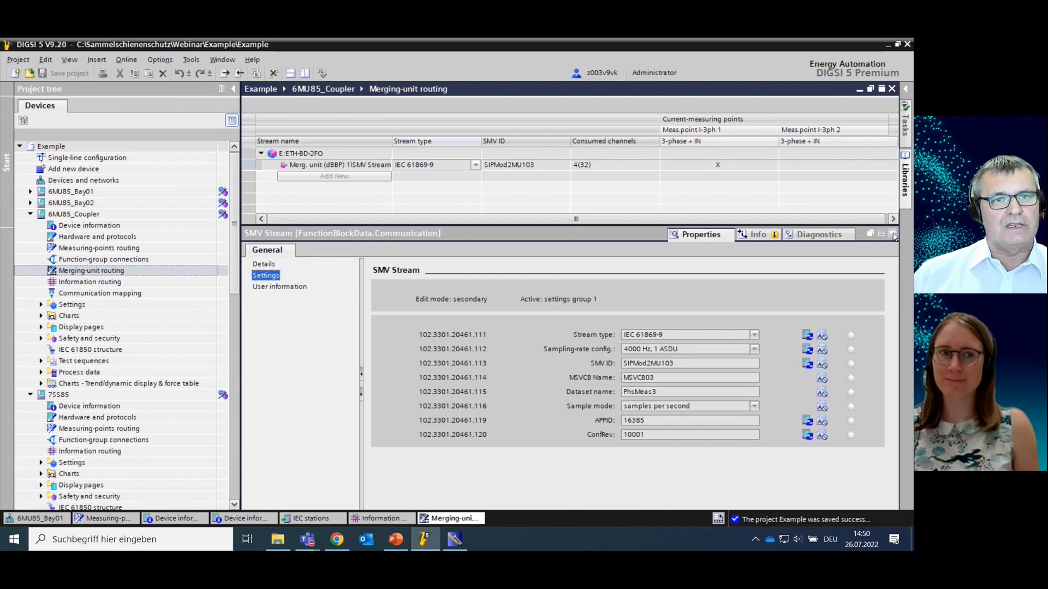
double_click(41, 213)
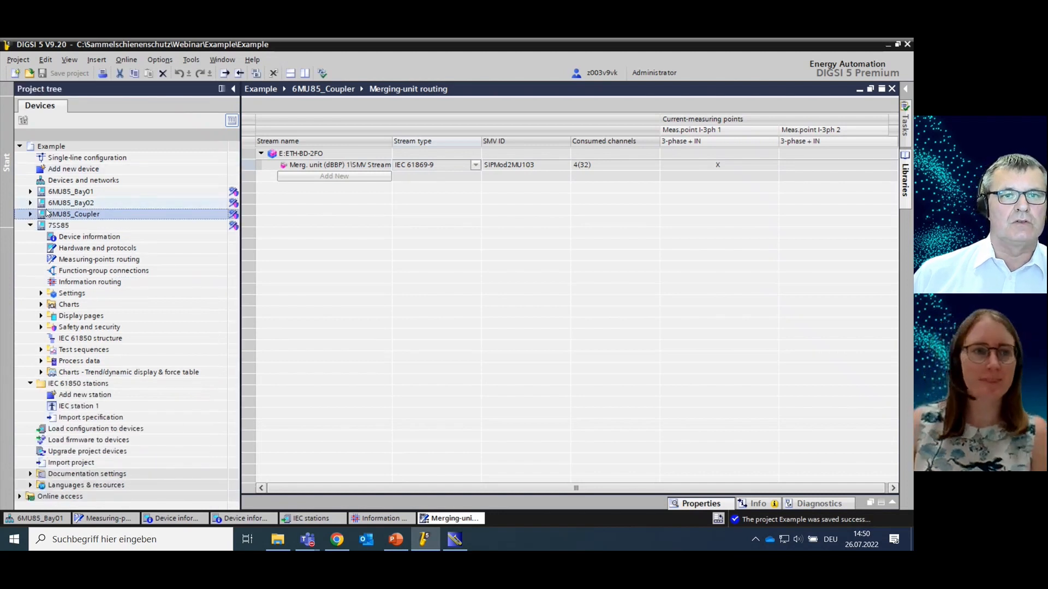
Open the 7SS85 power-system settings of measuring point Bay01_BE1 and review its CT parameters
click(41, 293)
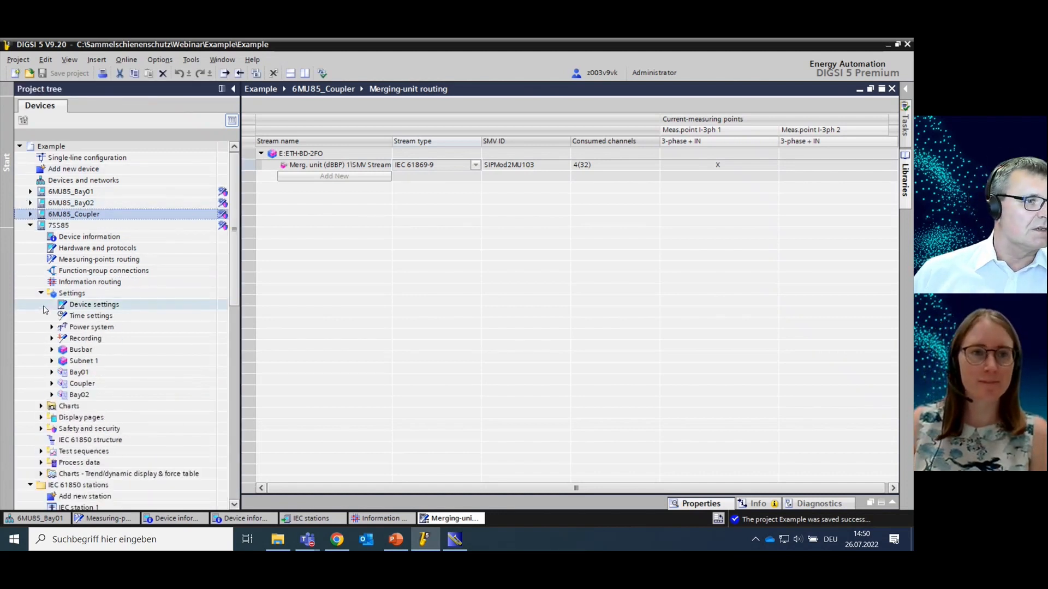
scroll(47, 313, down, 1)
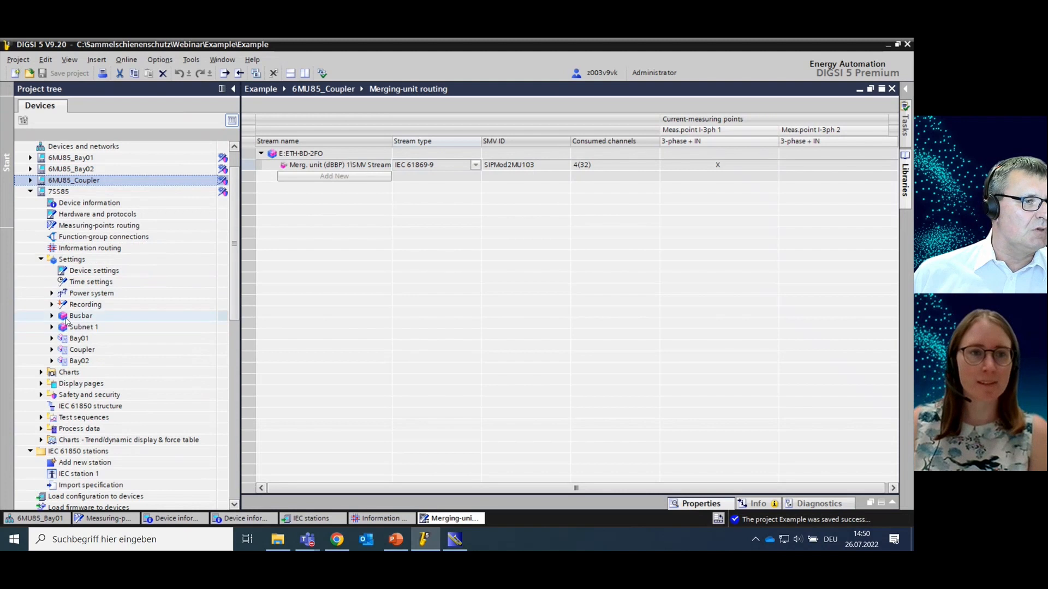
click(52, 293)
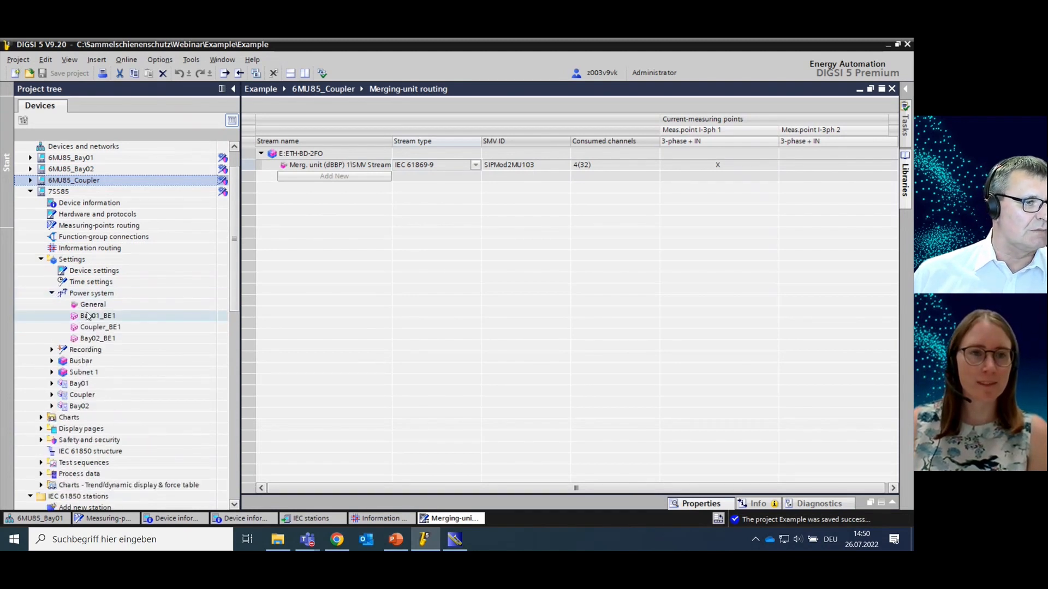
click(99, 327)
click(99, 318)
double_click(98, 316)
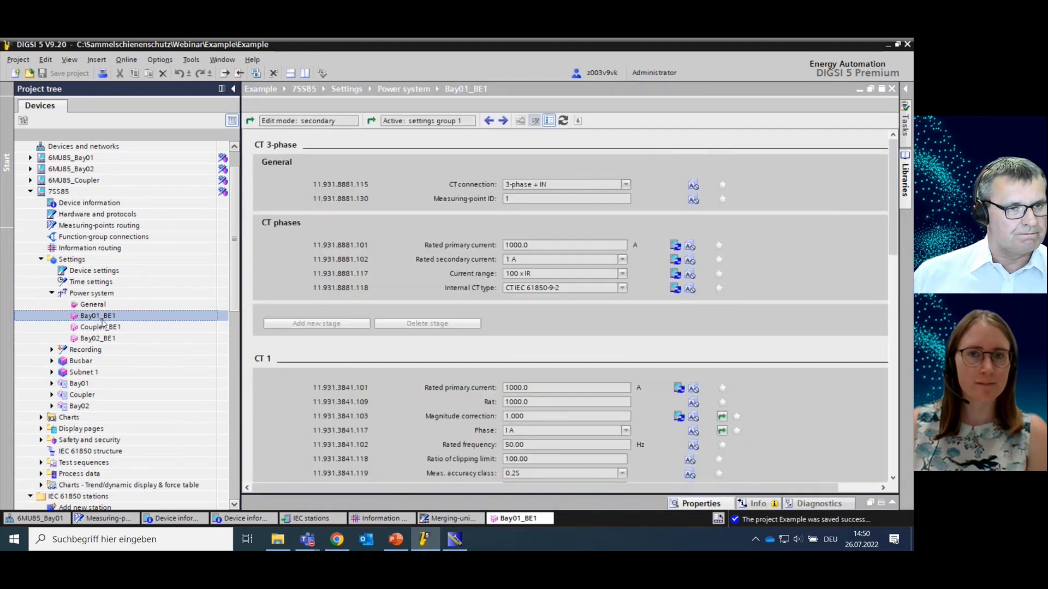
Open the General power-system settings of the 7SS85
click(100, 310)
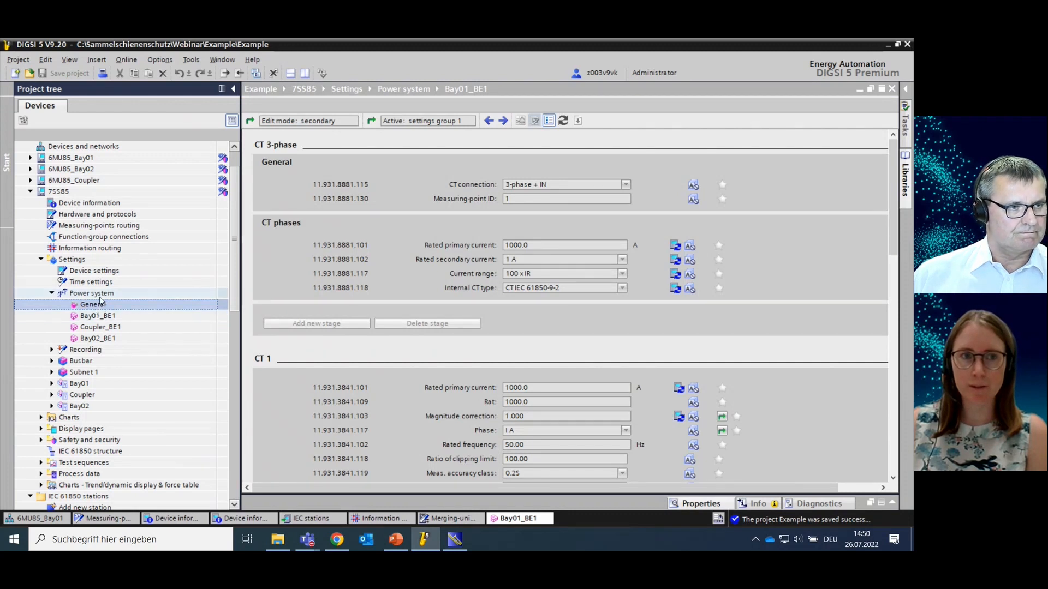
click(103, 316)
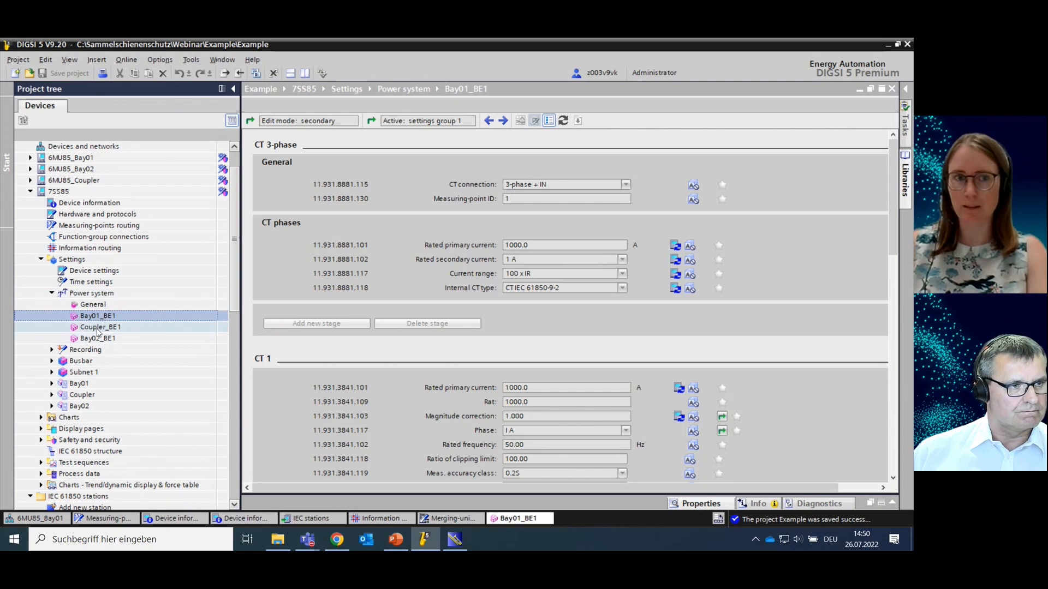
click(95, 307)
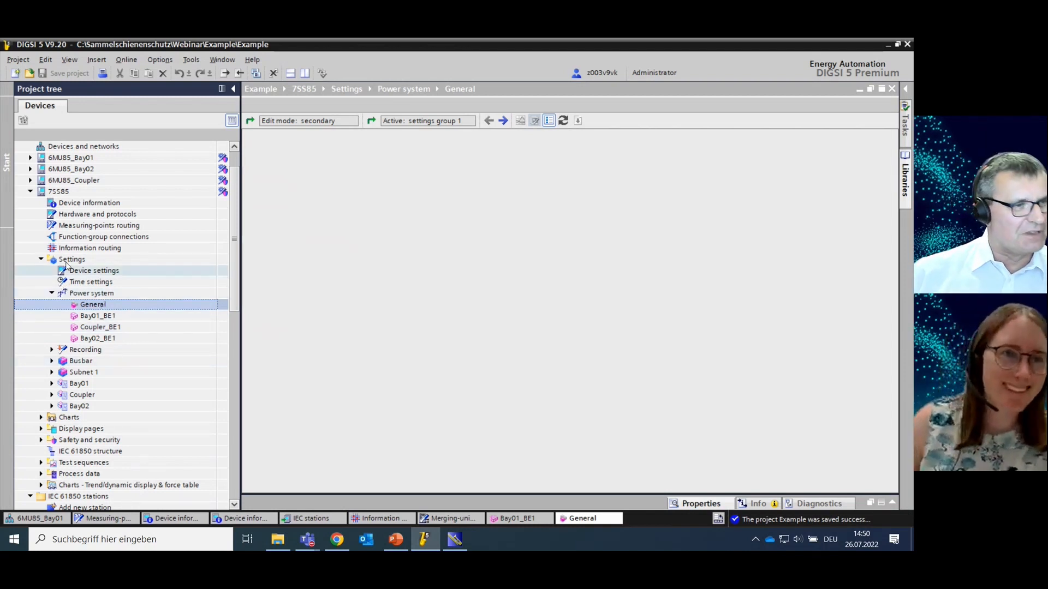
Open the 7SS85 measuring-points routing and show the properties of Bay01_BE1 with its process-bus sources
double_click(95, 226)
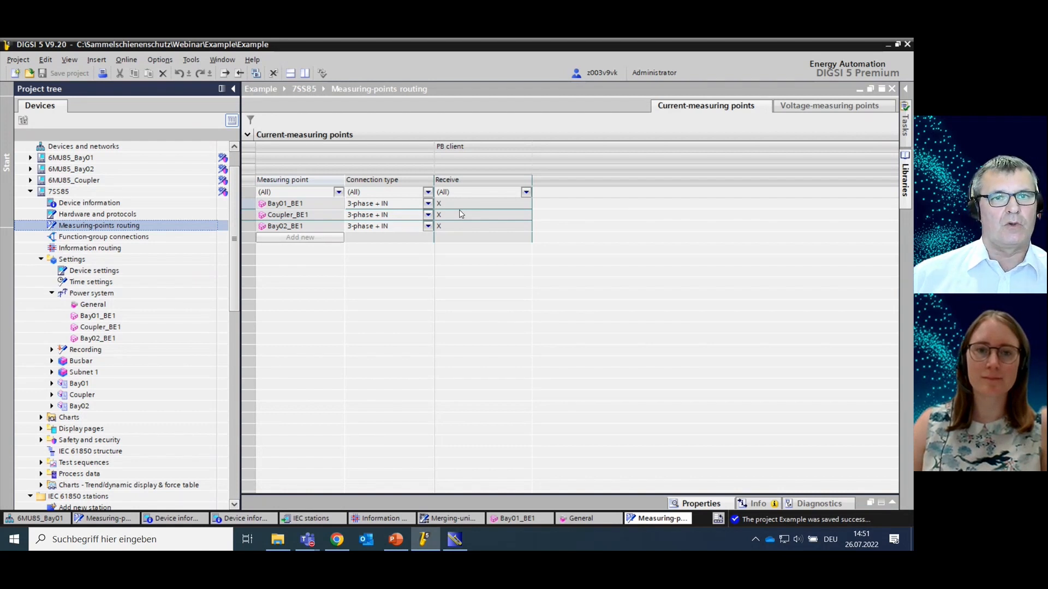
click(701, 504)
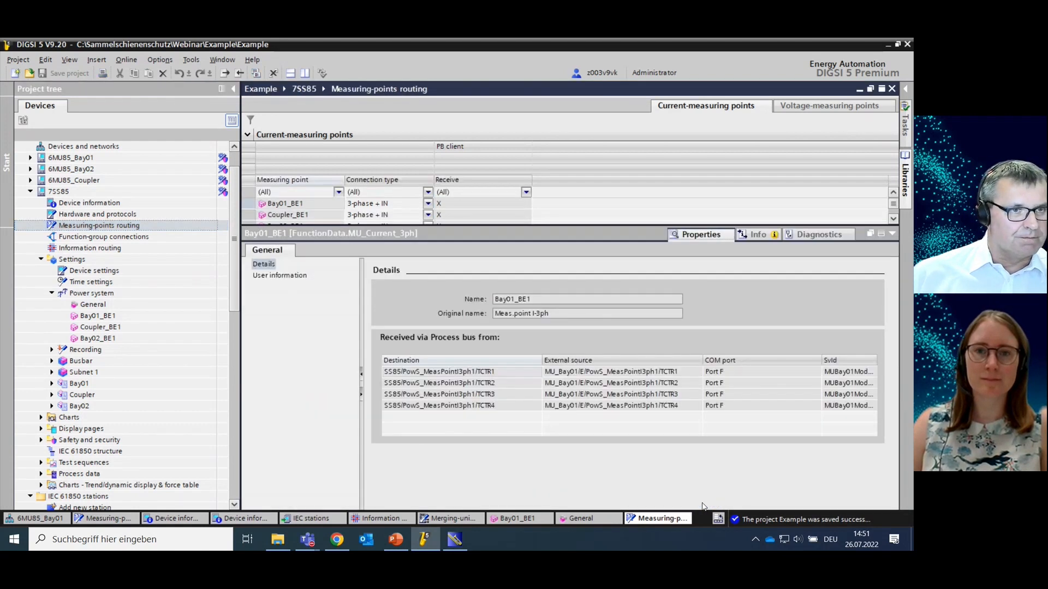